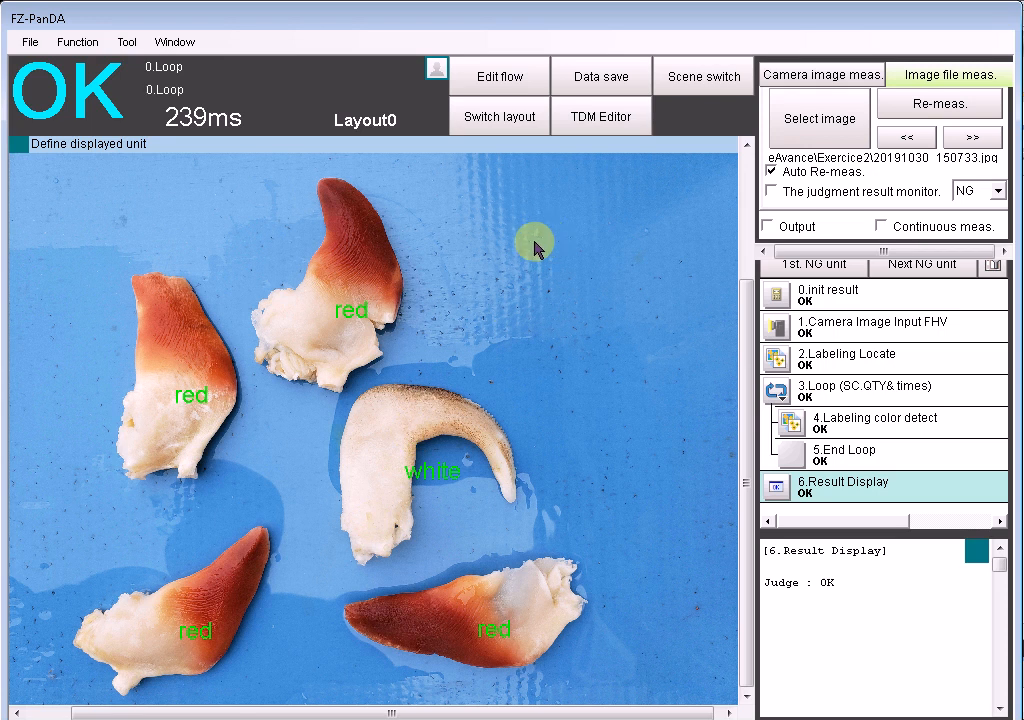
# Switch to the scene 1.Scene 1 and re-measure the loaded image file.
pyautogui.click(673, 85)
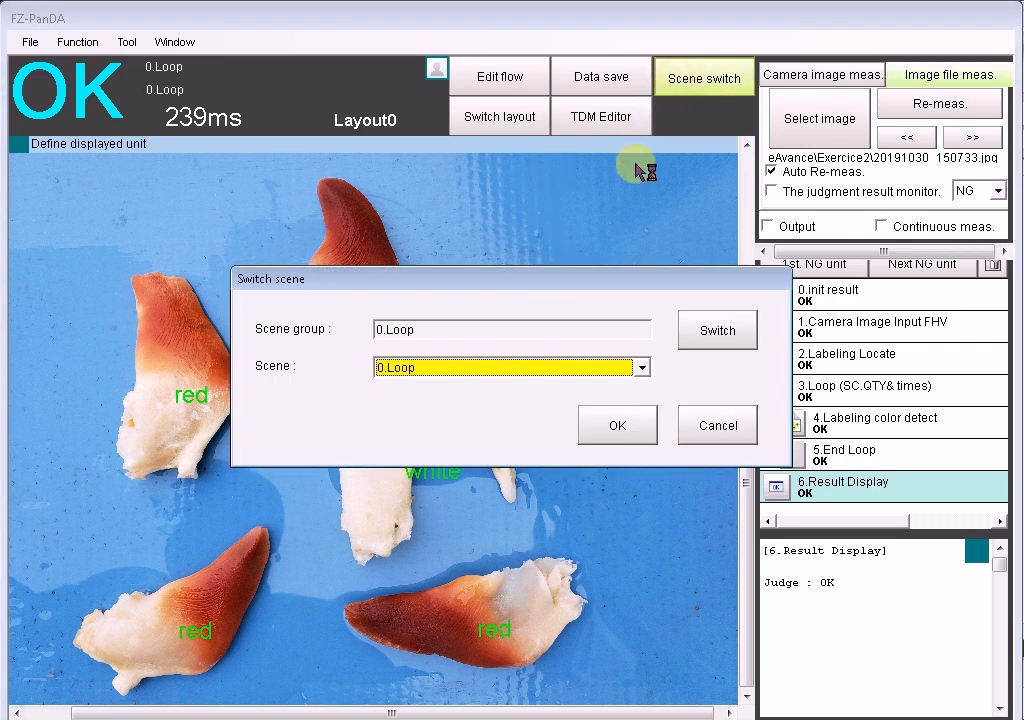
pyautogui.click(451, 376)
pyautogui.click(441, 400)
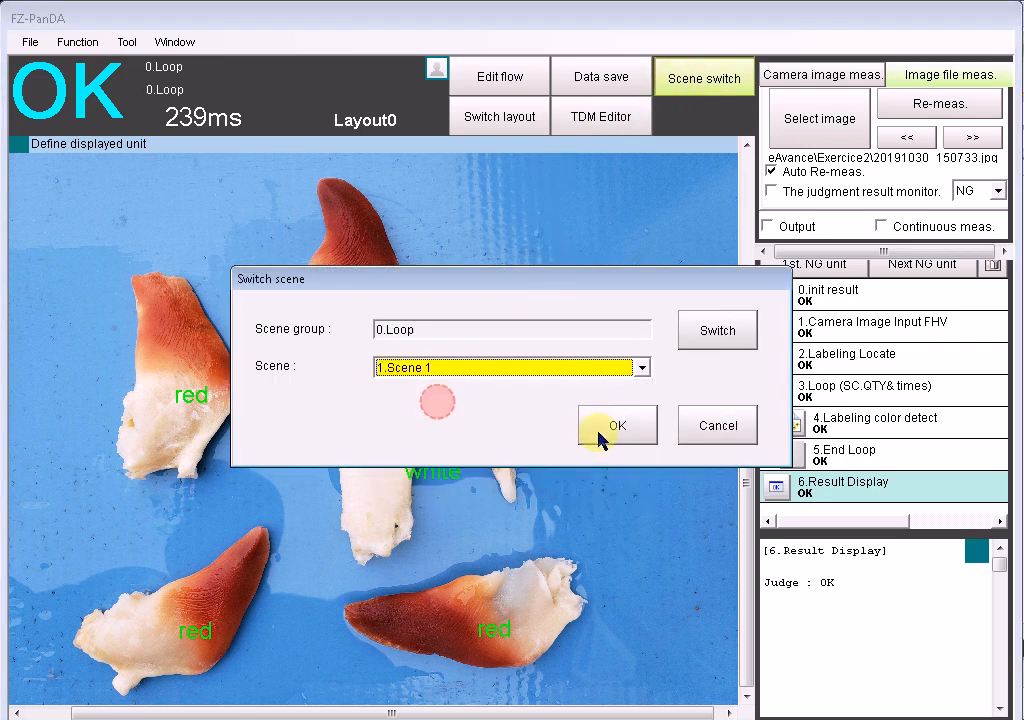
pyautogui.click(603, 432)
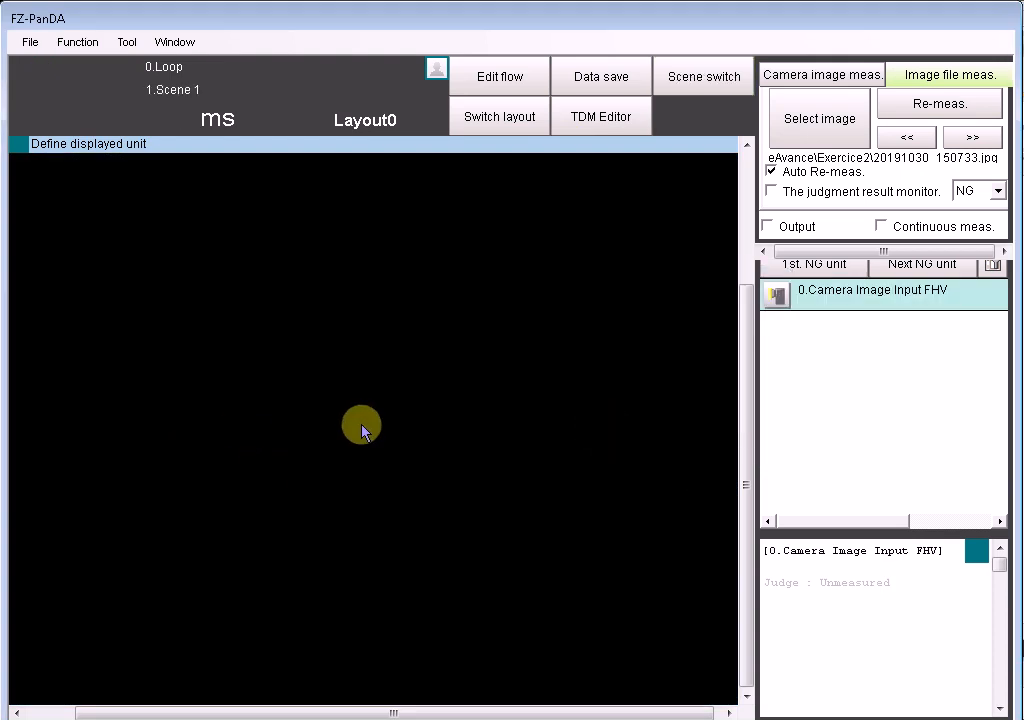
pyautogui.click(893, 105)
# Open the TDM Editor and add two Integer scene variables named Qty and index.
pyautogui.click(597, 119)
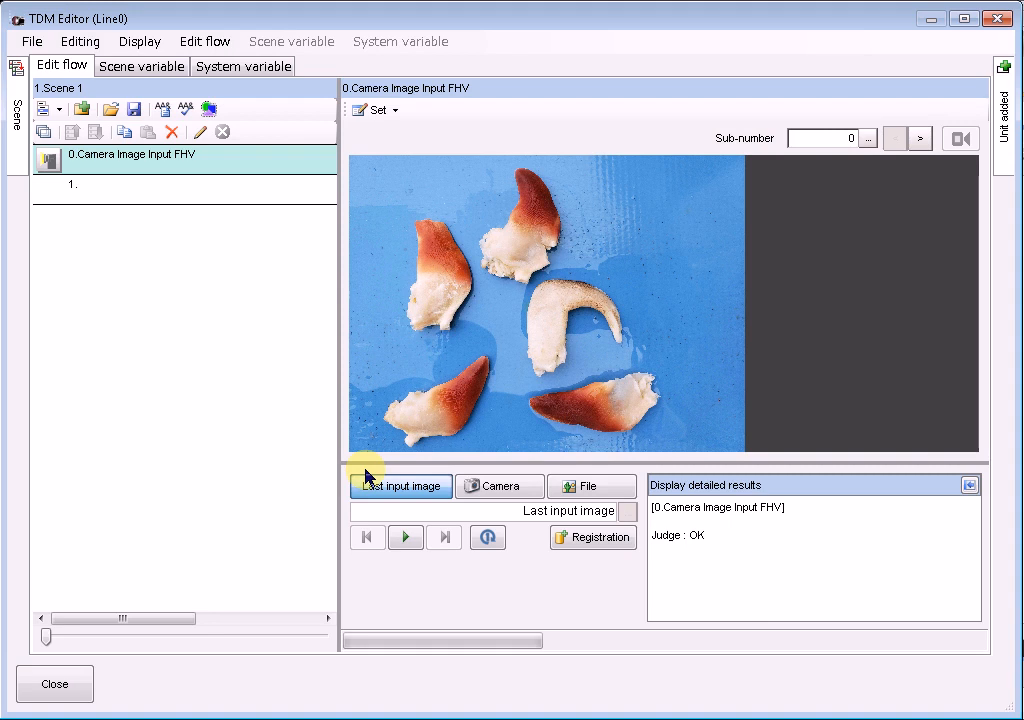
pyautogui.click(142, 65)
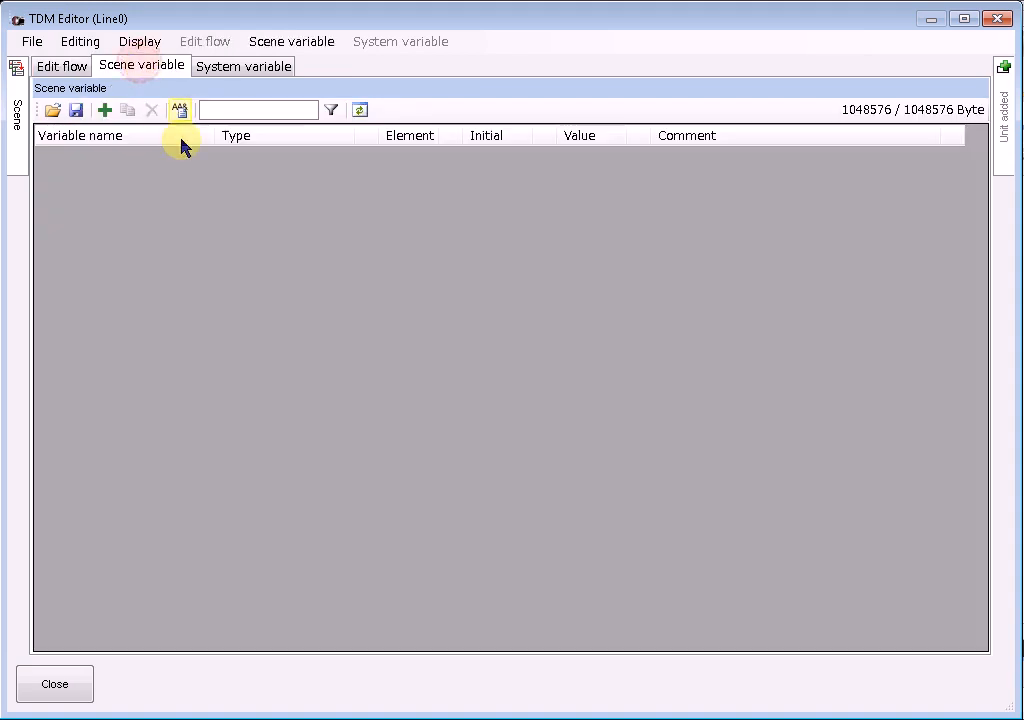
pyautogui.click(104, 110)
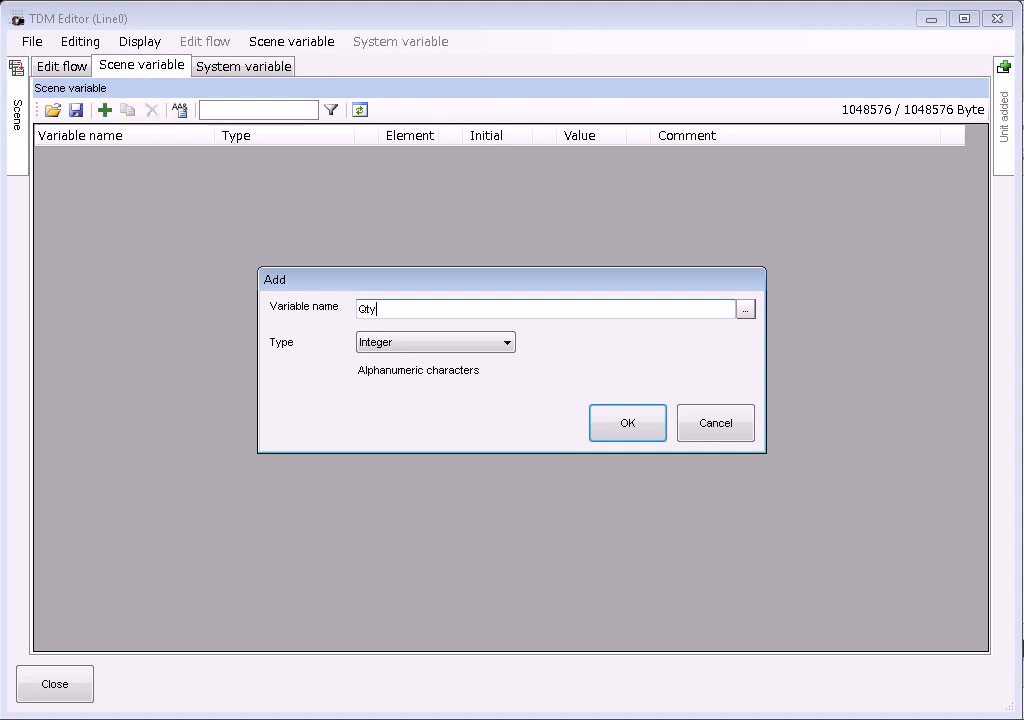
pyautogui.click(640, 425)
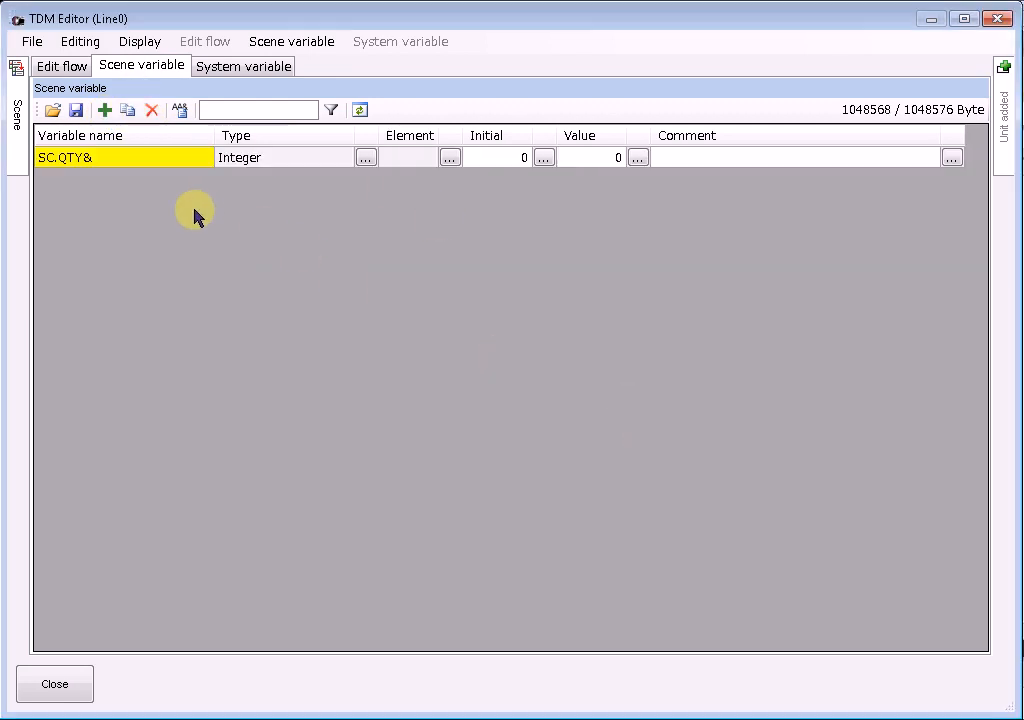
pyautogui.click(104, 112)
pyautogui.write('index')
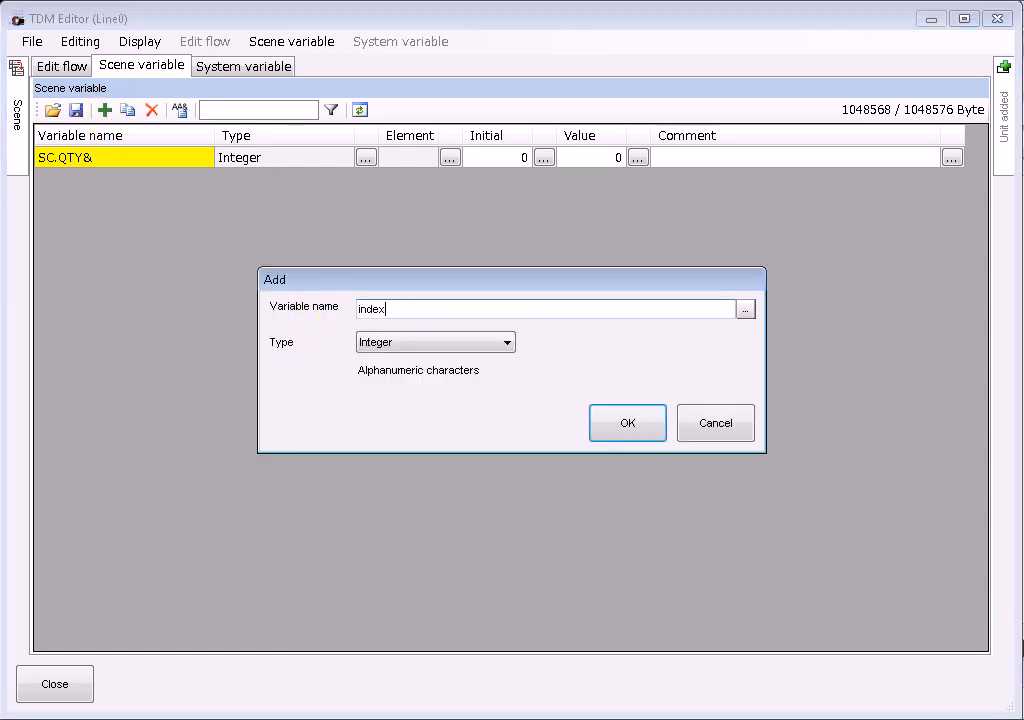
pyautogui.click(630, 425)
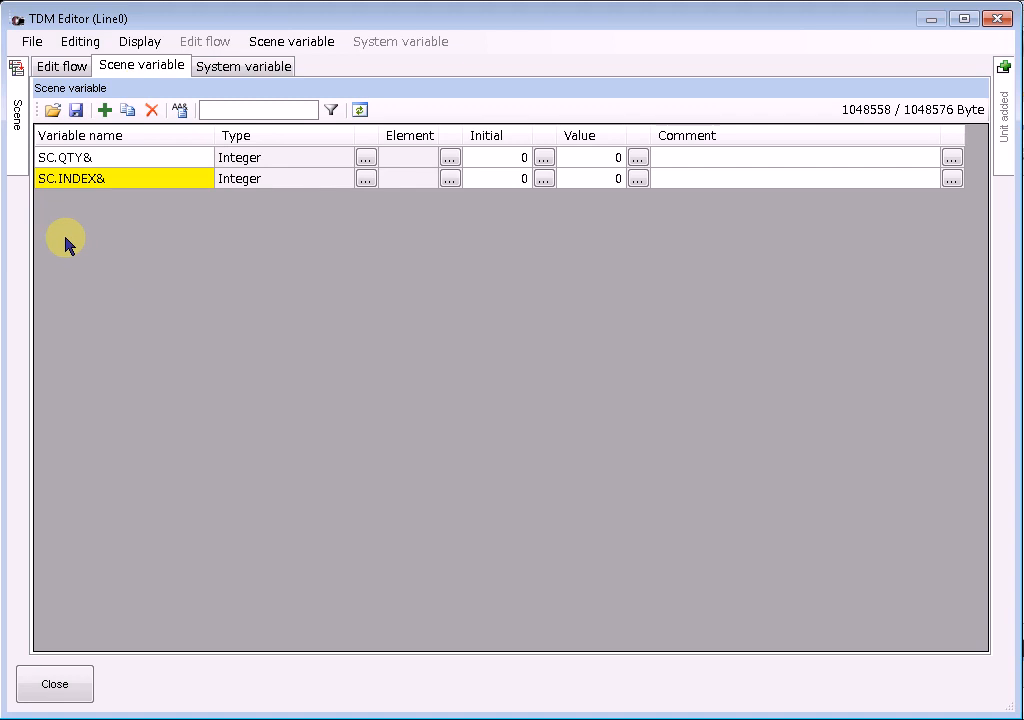
# Add an Integer array scene variable named X and set its element count to 6.
pyautogui.click(102, 112)
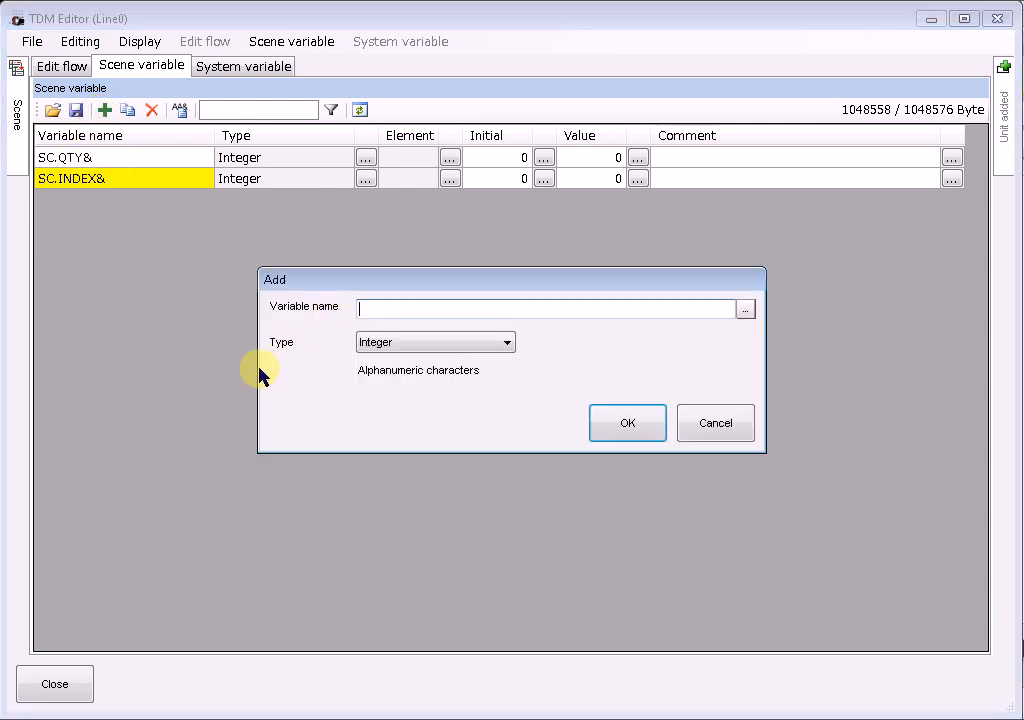
pyautogui.write('X')
pyautogui.click(393, 342)
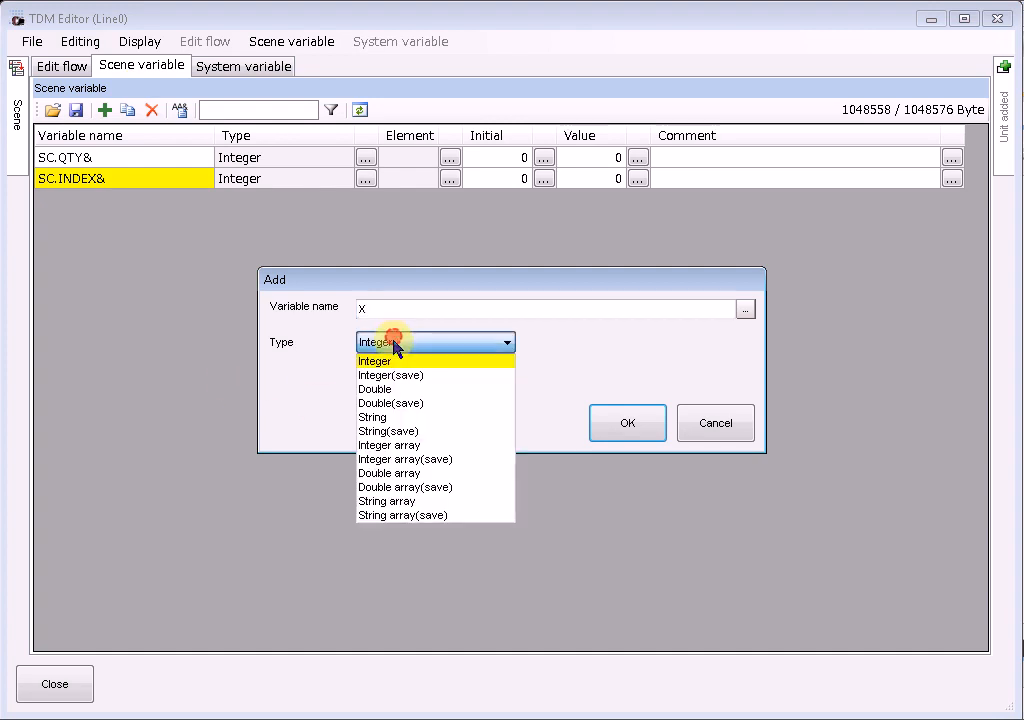
pyautogui.click(378, 446)
pyautogui.click(607, 425)
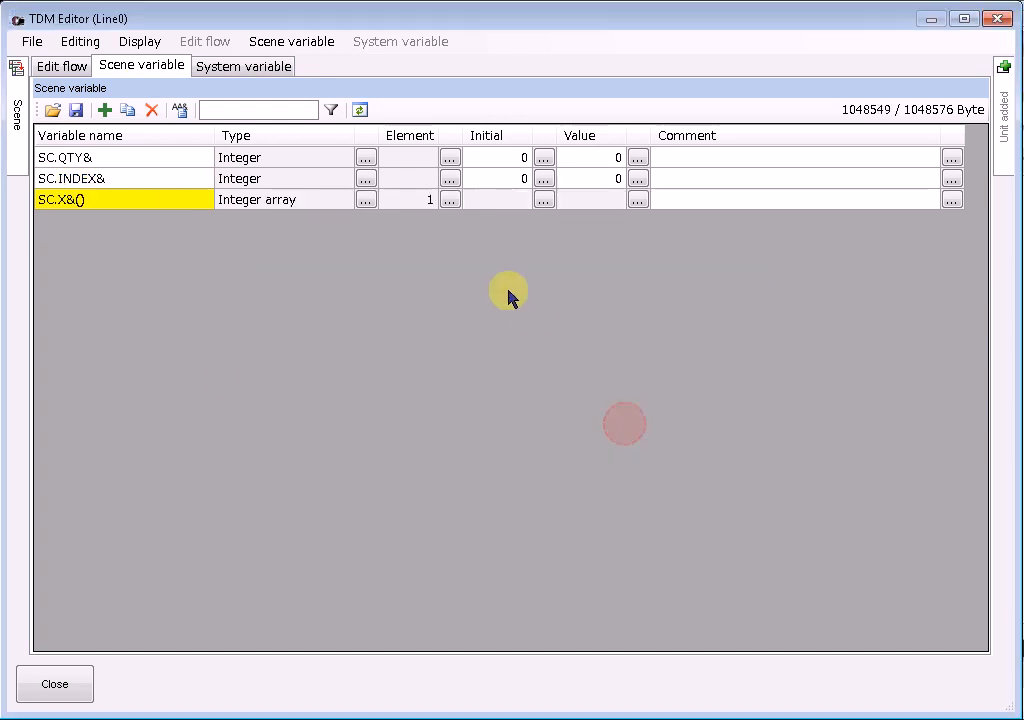
pyautogui.click(450, 201)
pyautogui.click(555, 263)
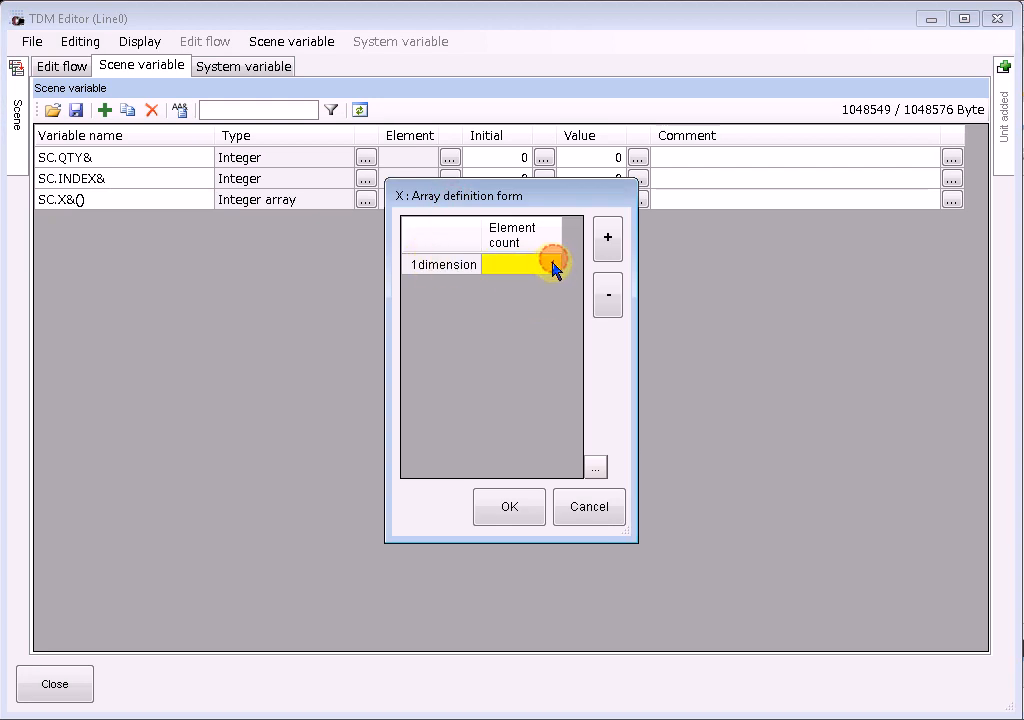
pyautogui.write('6')
pyautogui.click(510, 507)
# Add an Integer array scene variable named Y and set its element count to 6.
pyautogui.click(104, 110)
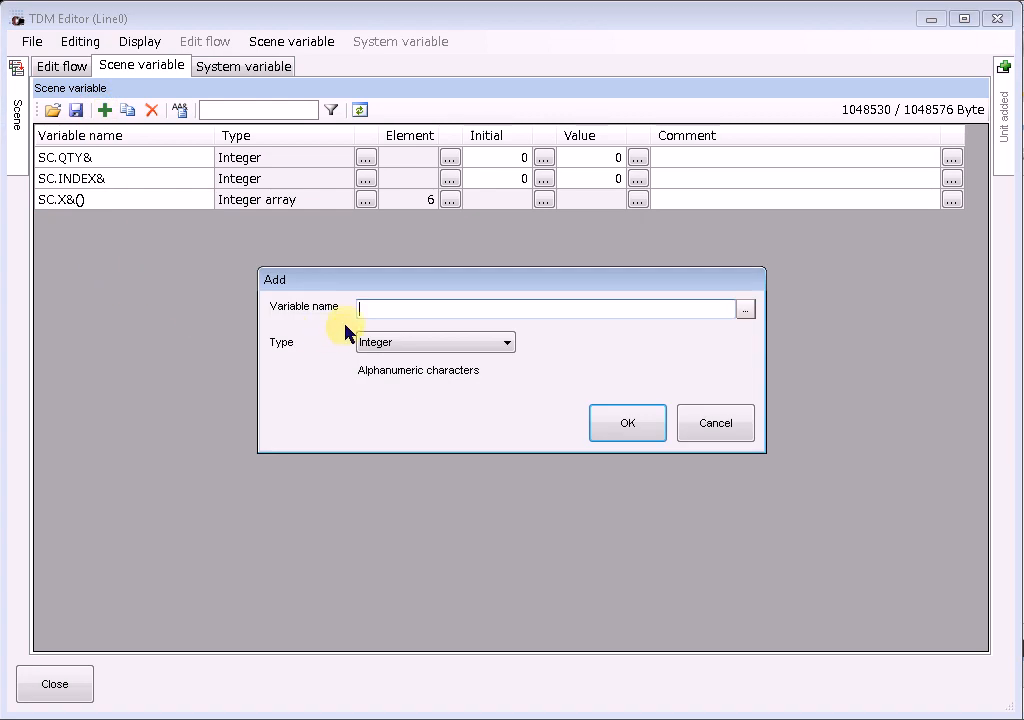
pyautogui.click(400, 342)
pyautogui.click(398, 444)
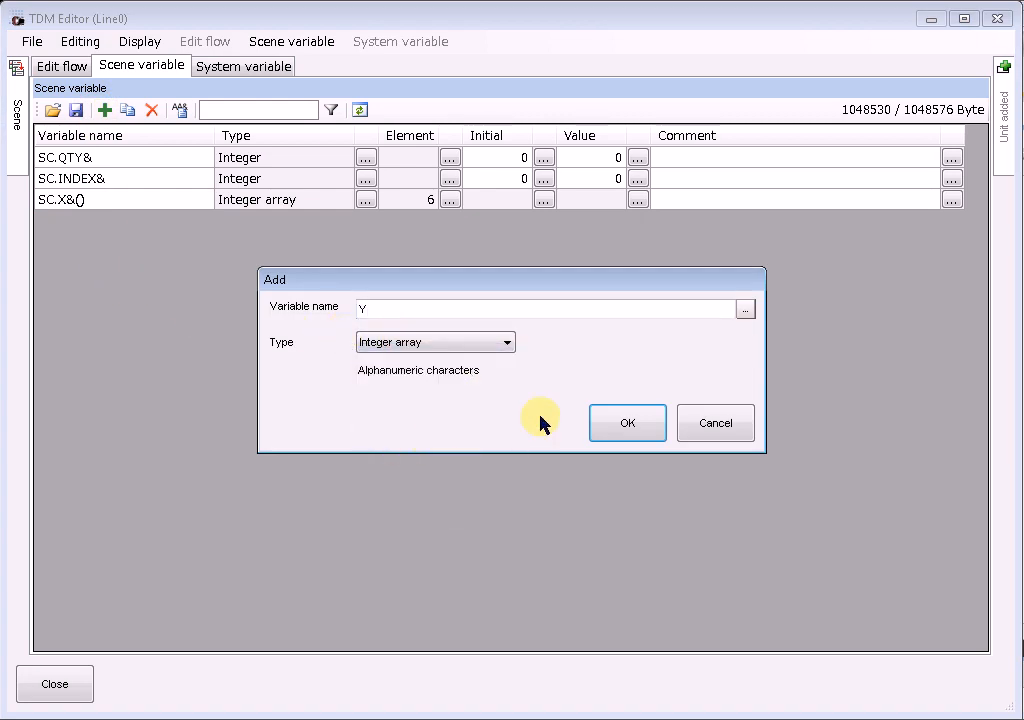
pyautogui.click(624, 425)
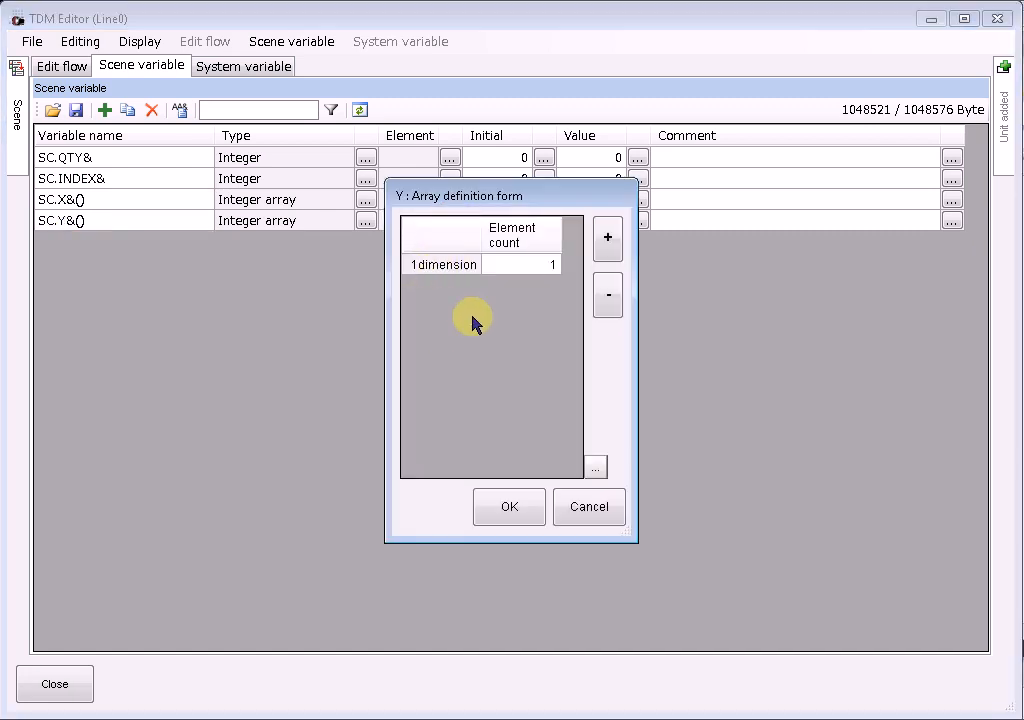
pyautogui.write('6')
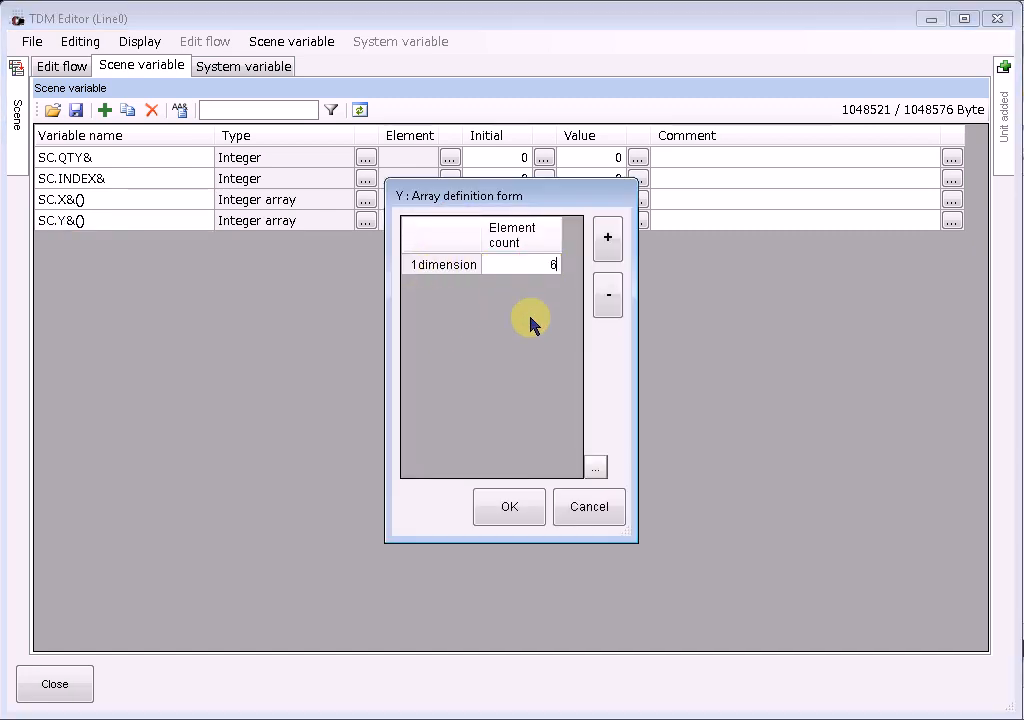
pyautogui.click(510, 505)
# Add an Integer array scene variable named Result and set its element count to 6.
pyautogui.click(104, 110)
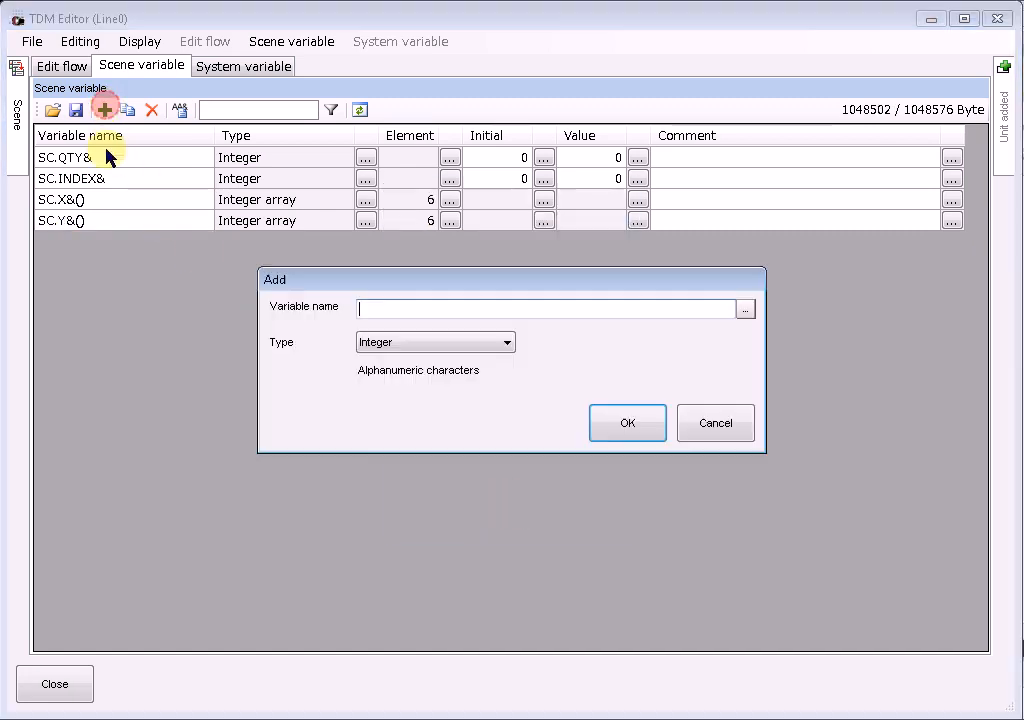
pyautogui.click(389, 343)
pyautogui.click(378, 446)
pyautogui.click(373, 309)
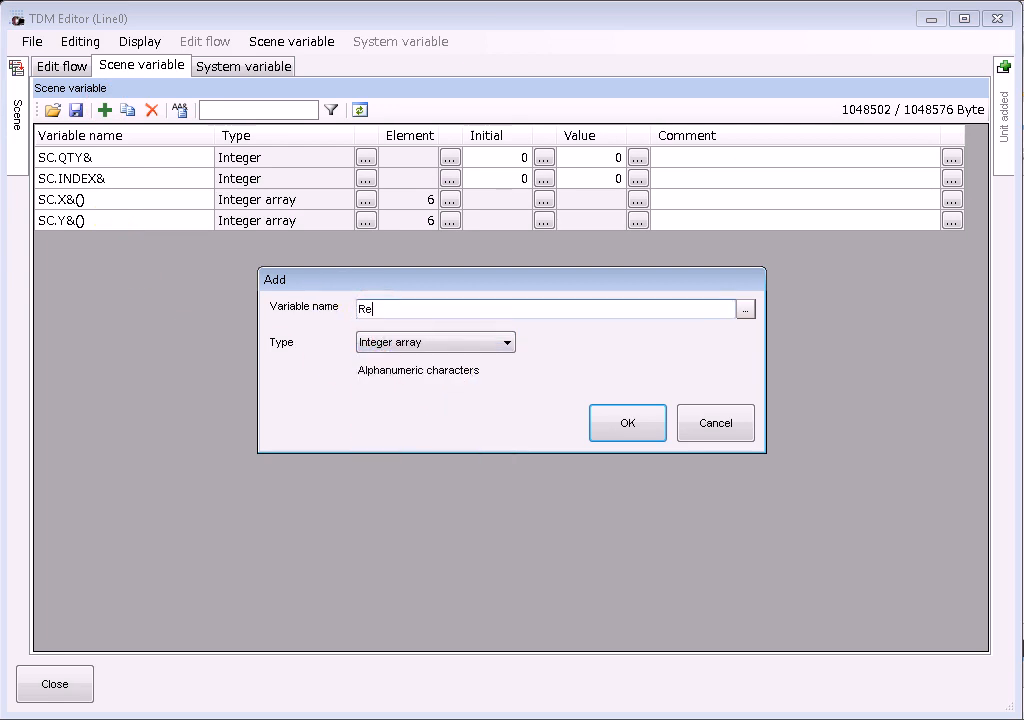
pyautogui.click(645, 430)
pyautogui.click(450, 241)
pyautogui.click(521, 265)
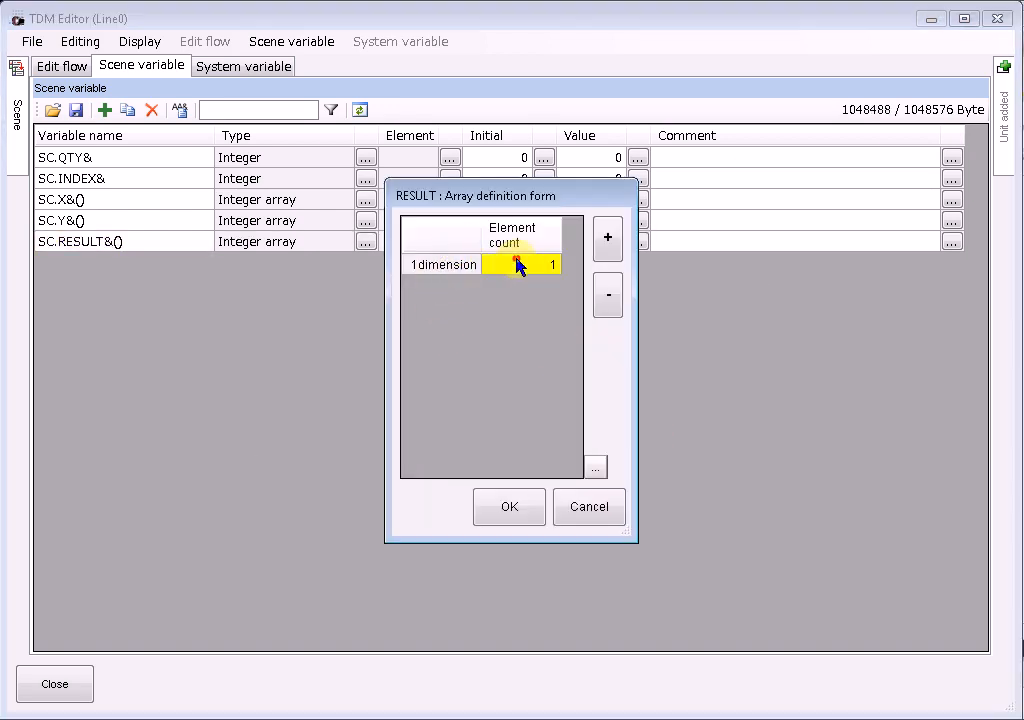
pyautogui.write('6')
pyautogui.click(510, 505)
# Add an Integer scene variable named TRUE and set its initial value to 1.
pyautogui.click(102, 113)
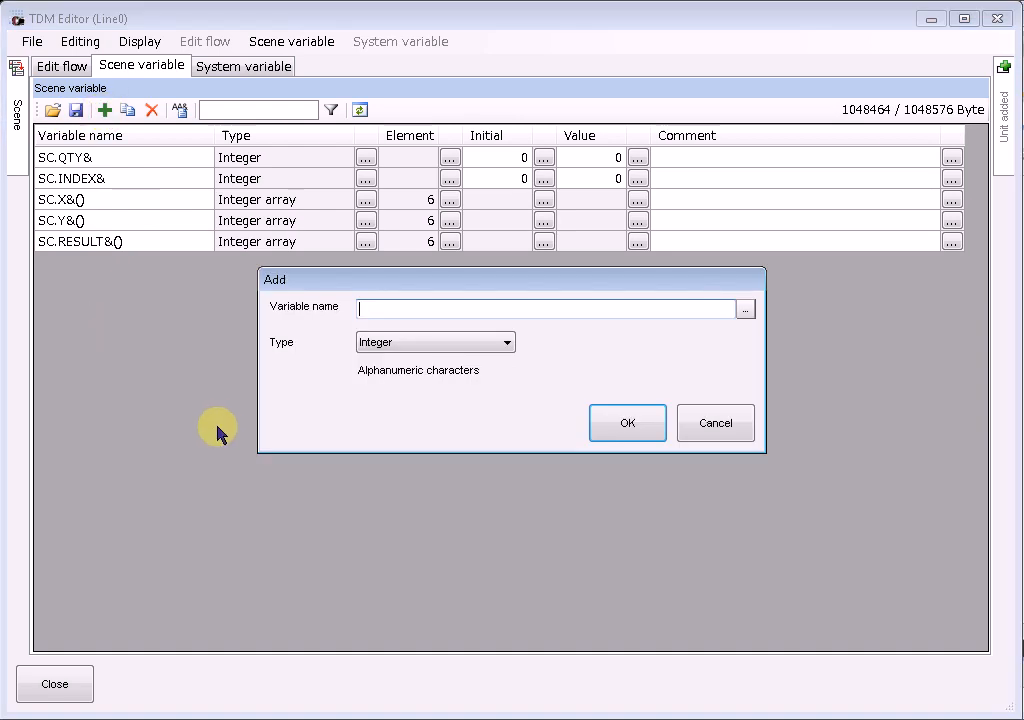
pyautogui.write('TRUE')
pyautogui.click(614, 428)
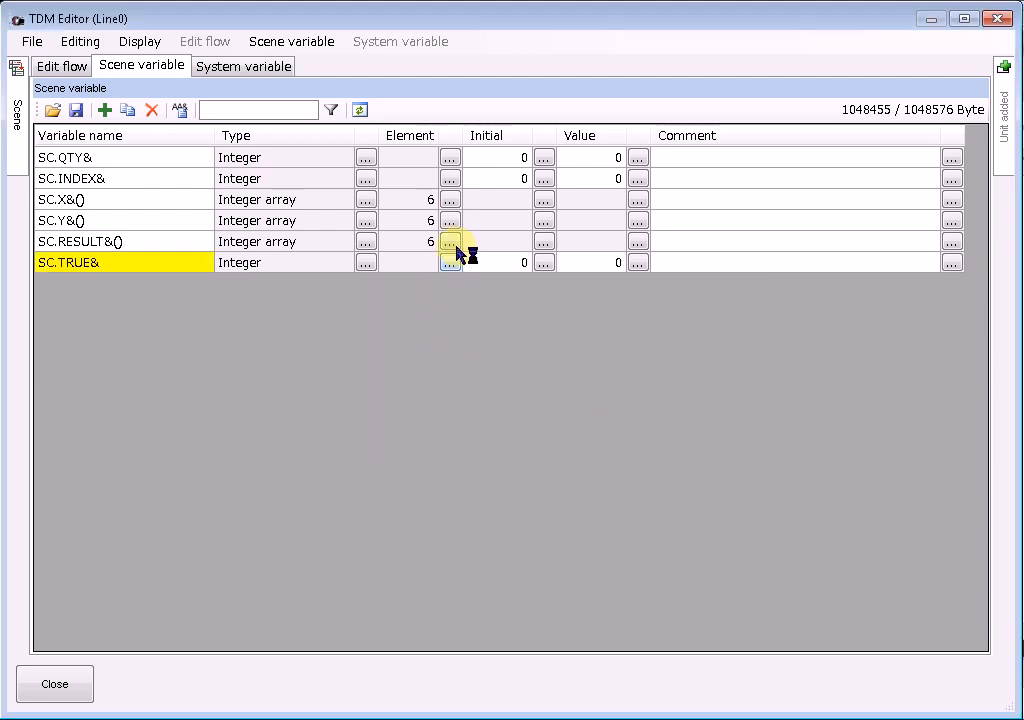
pyautogui.click(541, 262)
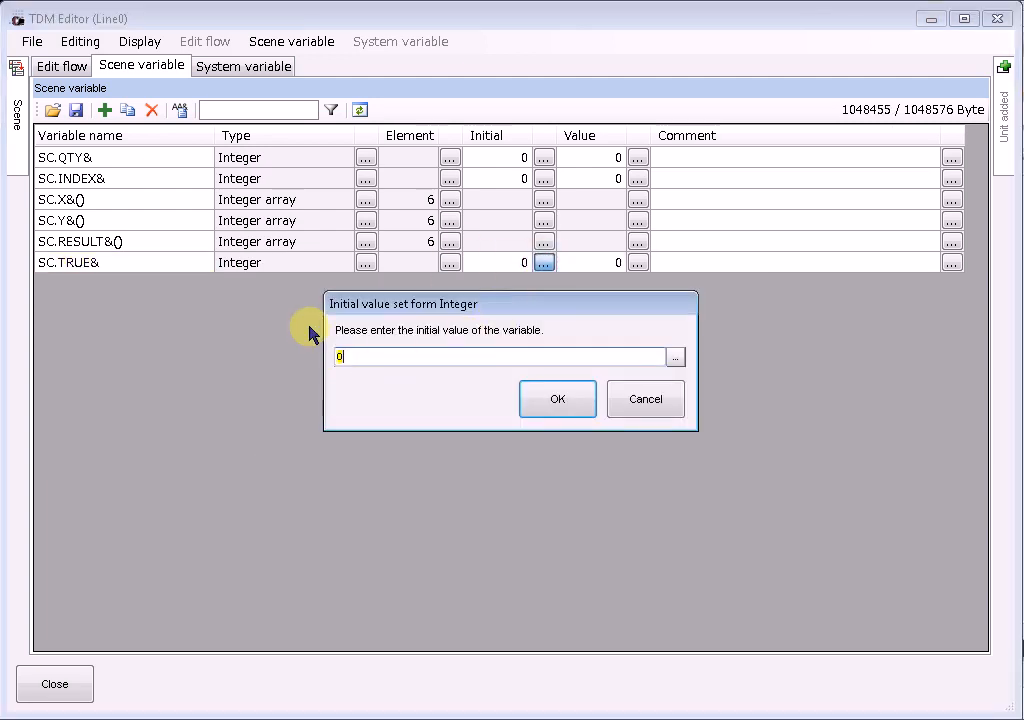
pyautogui.write('1')
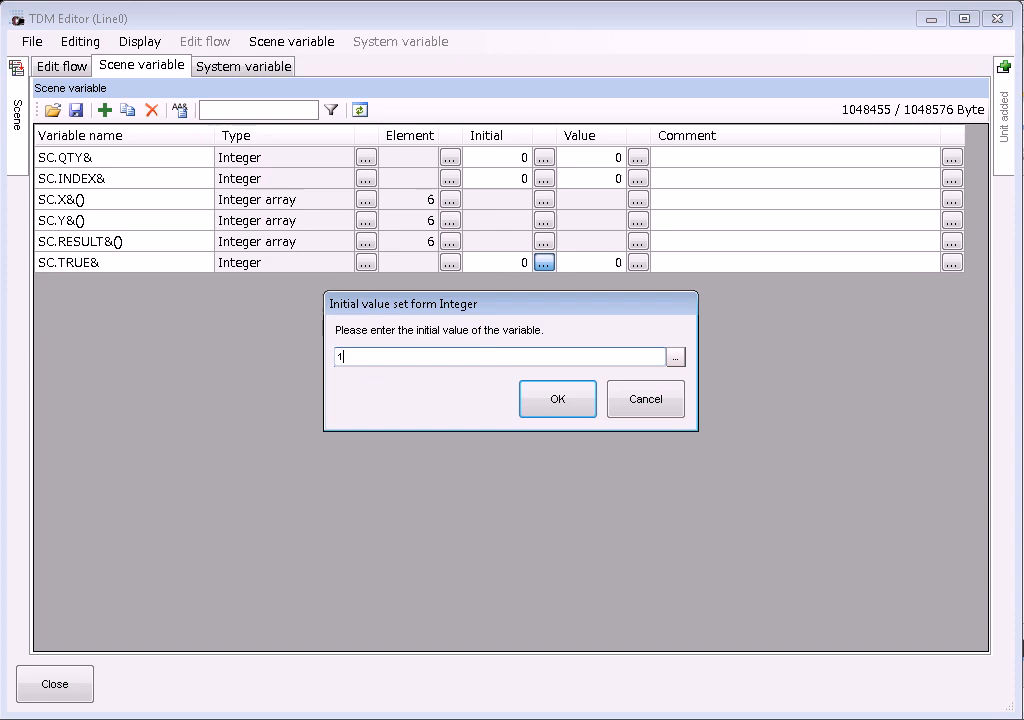
pyautogui.click(565, 396)
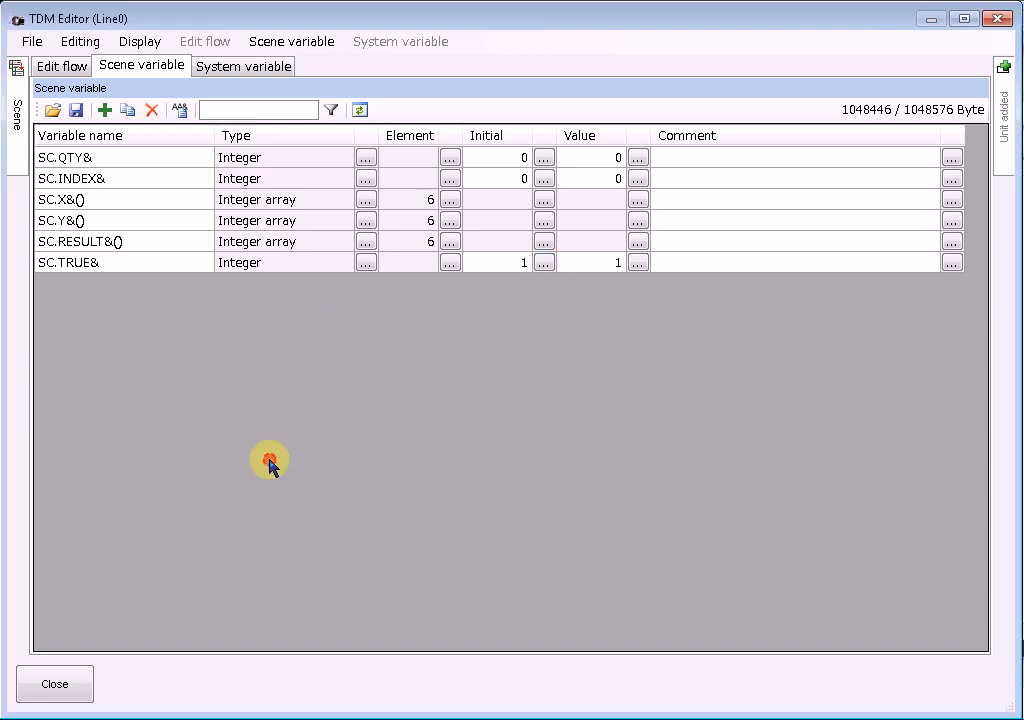
# Add a Labeling measurement unit to the scene flow directly after Camera Image Input FHV.
pyautogui.click(61, 65)
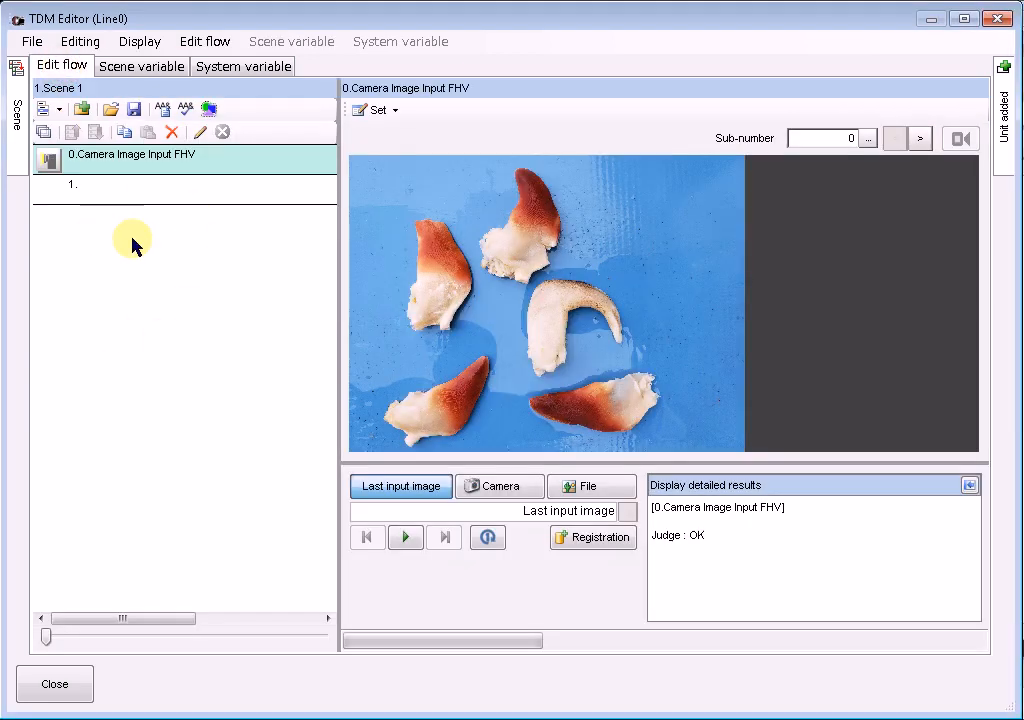
pyautogui.moveTo(1003, 118)
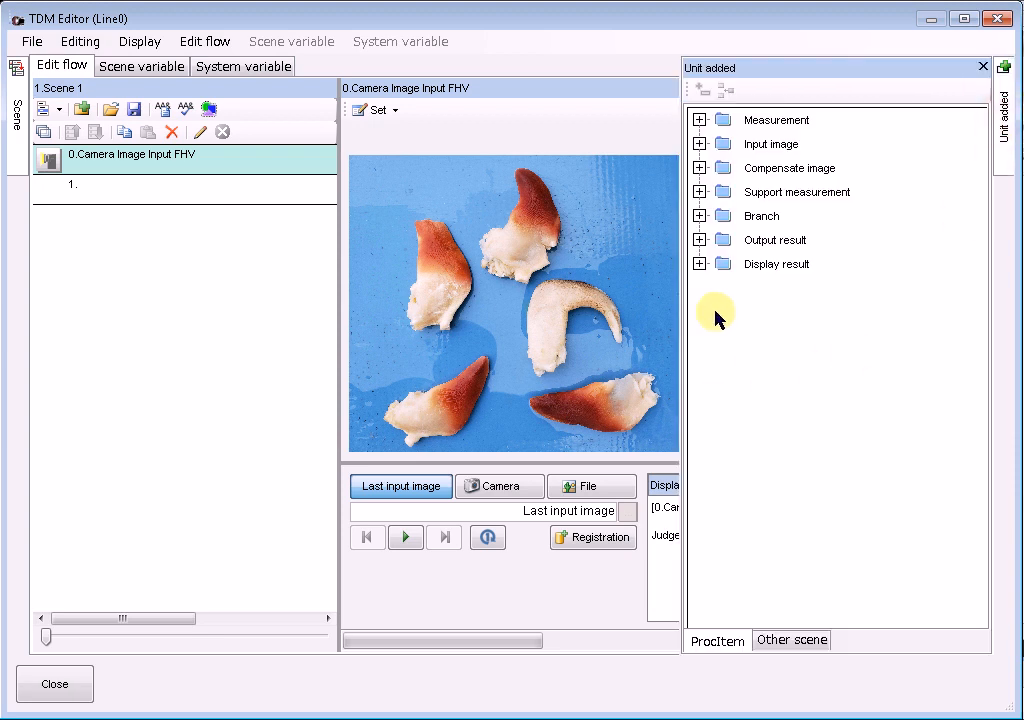
pyautogui.click(699, 120)
pyautogui.moveTo(750, 504); pyautogui.dragTo(54, 190)
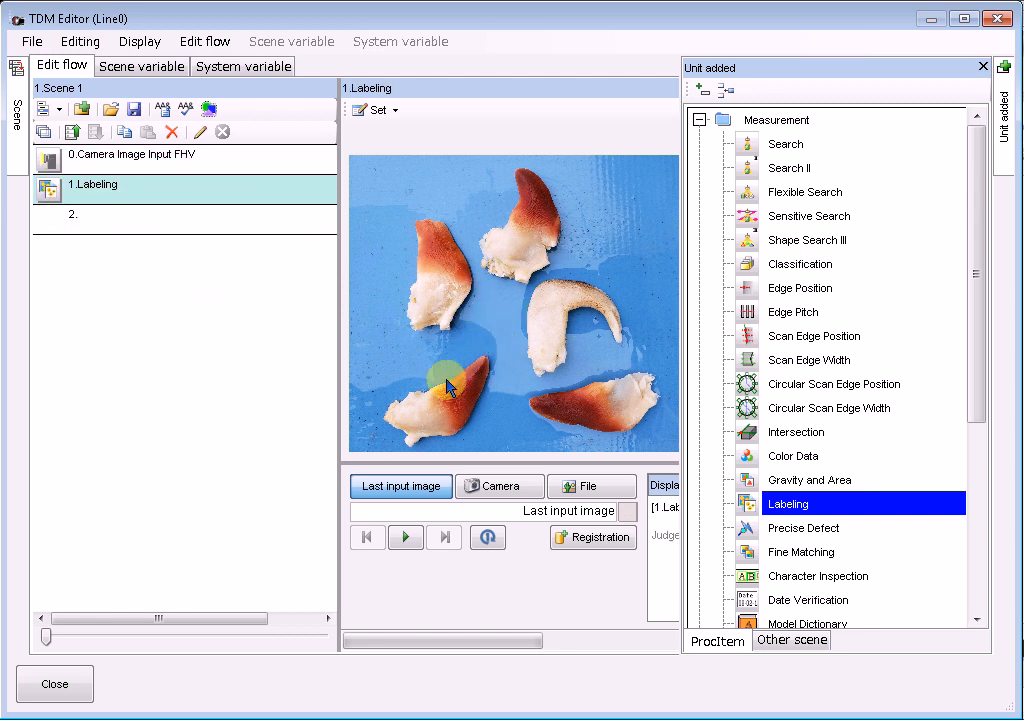
# Rename the Labeling unit in the flow as QTY Position.
pyautogui.rightClick(112, 199)
pyautogui.click(122, 441)
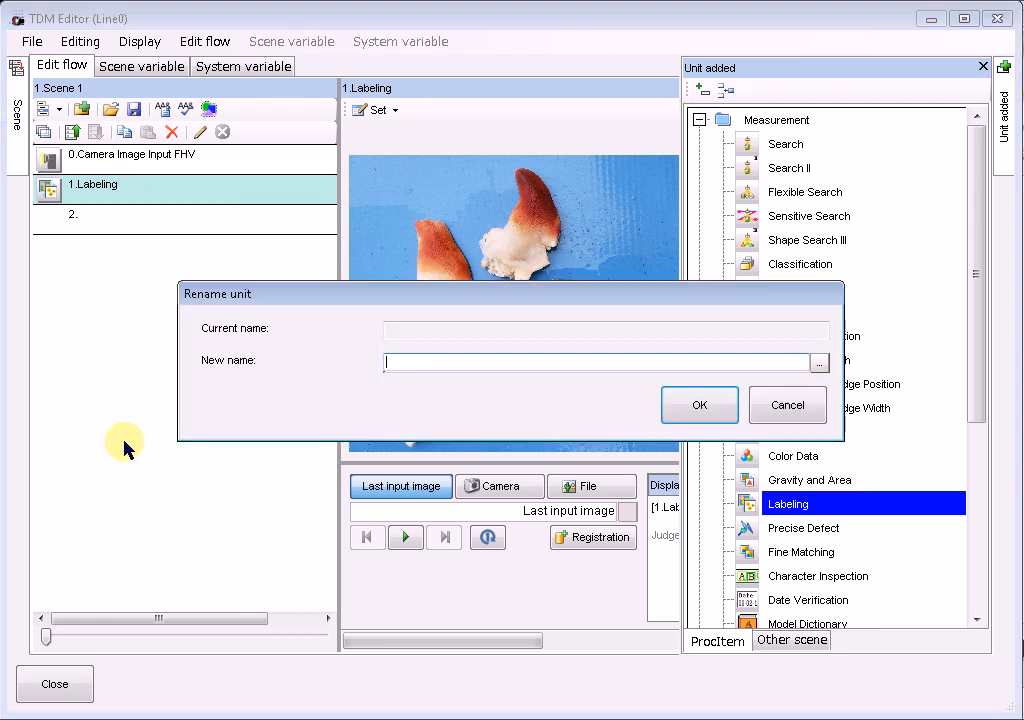
pyautogui.write('QTY Pos')
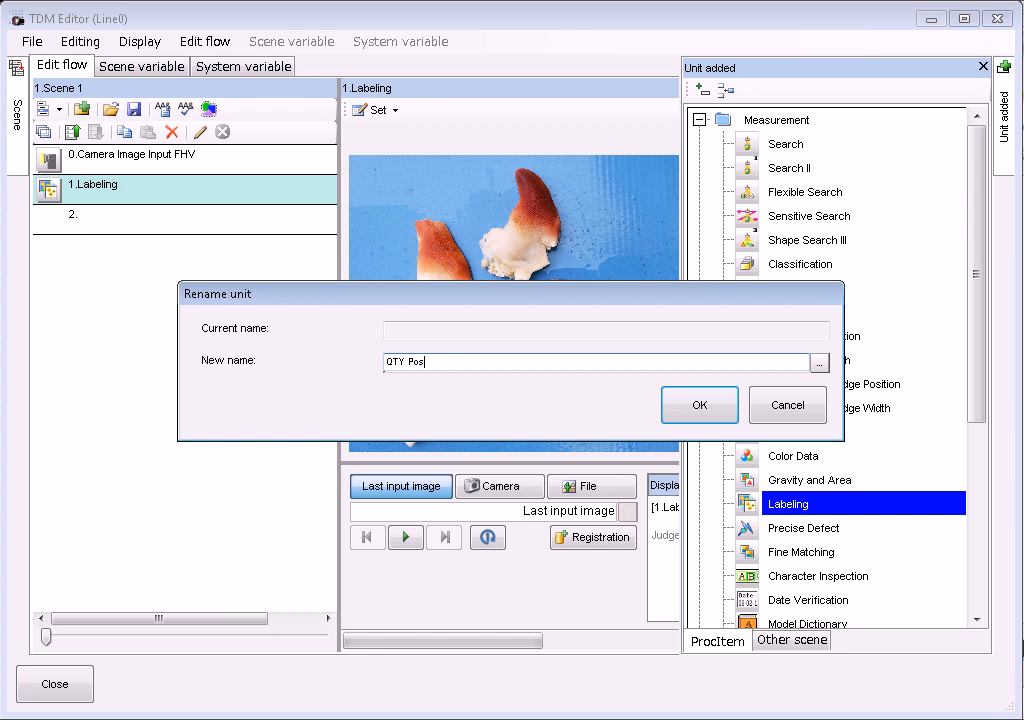
pyautogui.write('ition')
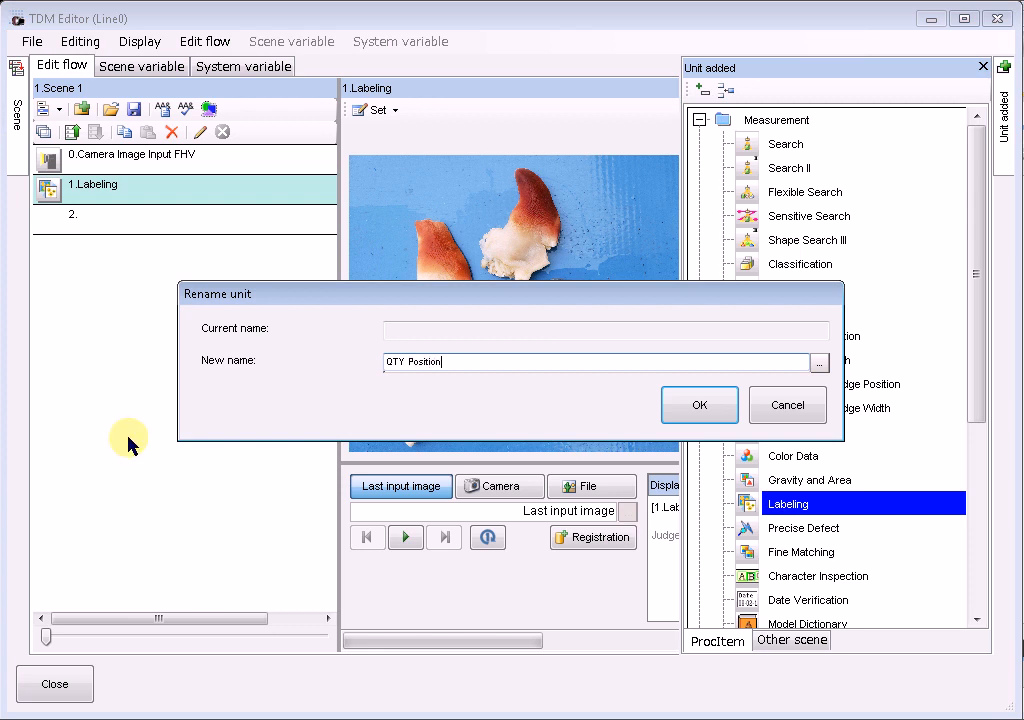
pyautogui.click(668, 404)
# Add a loop branch unit to the scene flow directly after QTY Position.
pyautogui.click(80, 230)
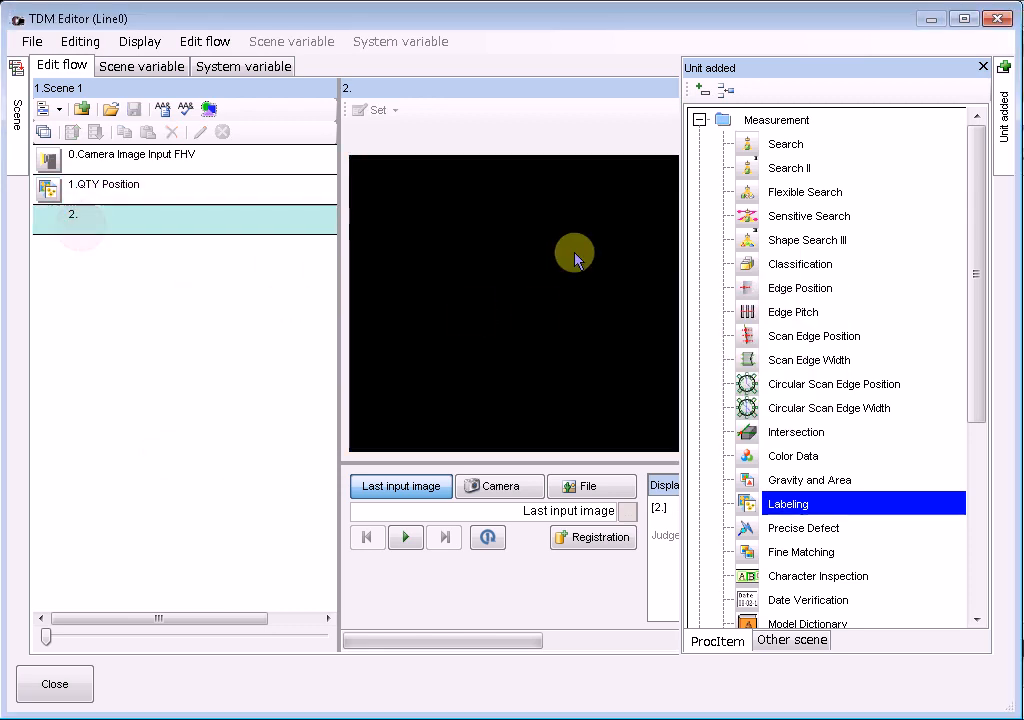
pyautogui.click(699, 119)
pyautogui.click(699, 216)
pyautogui.moveTo(740, 312); pyautogui.dragTo(80, 216)
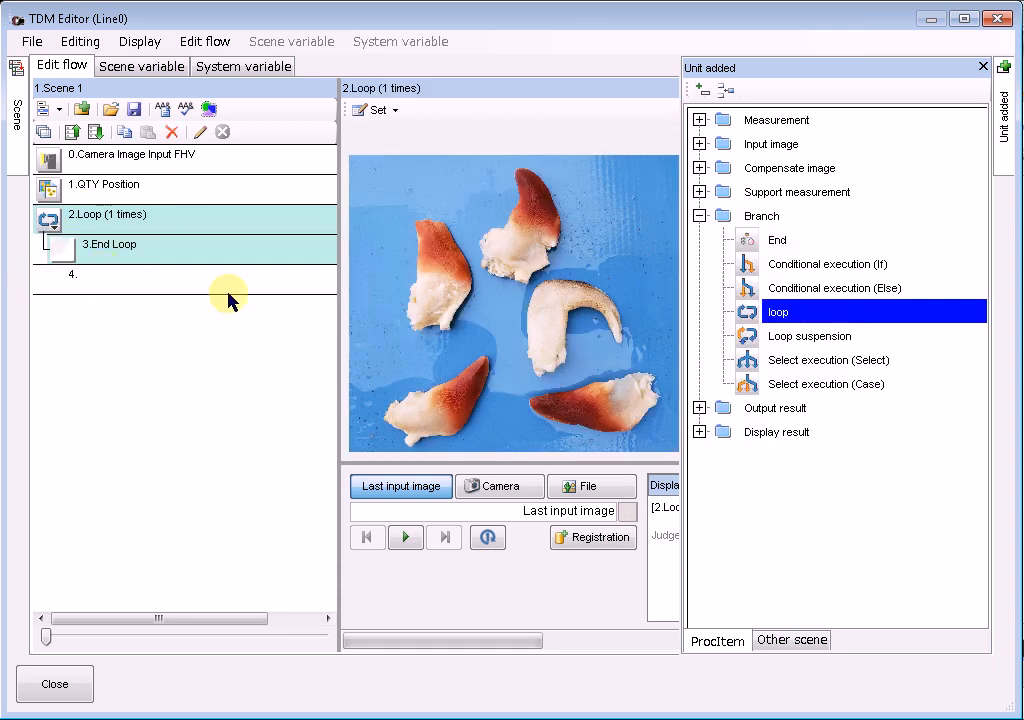
# Insert a second Labeling measurement unit inside the loop, before End Loop, and select it.
pyautogui.click(699, 120)
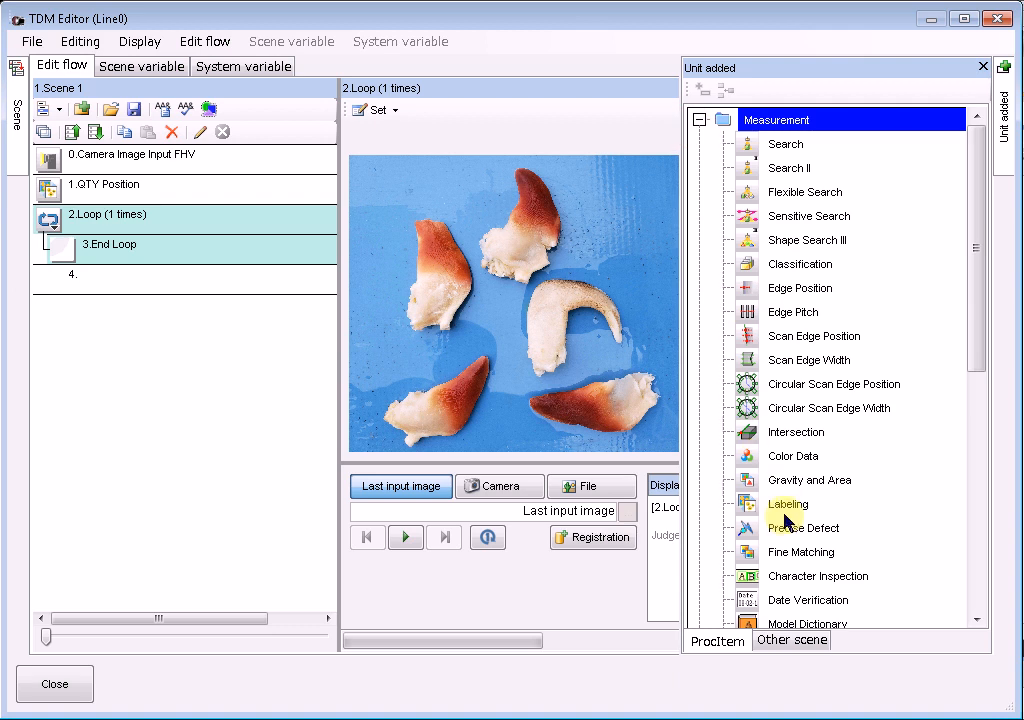
pyautogui.moveTo(783, 508); pyautogui.dragTo(98, 274)
pyautogui.click(105, 250)
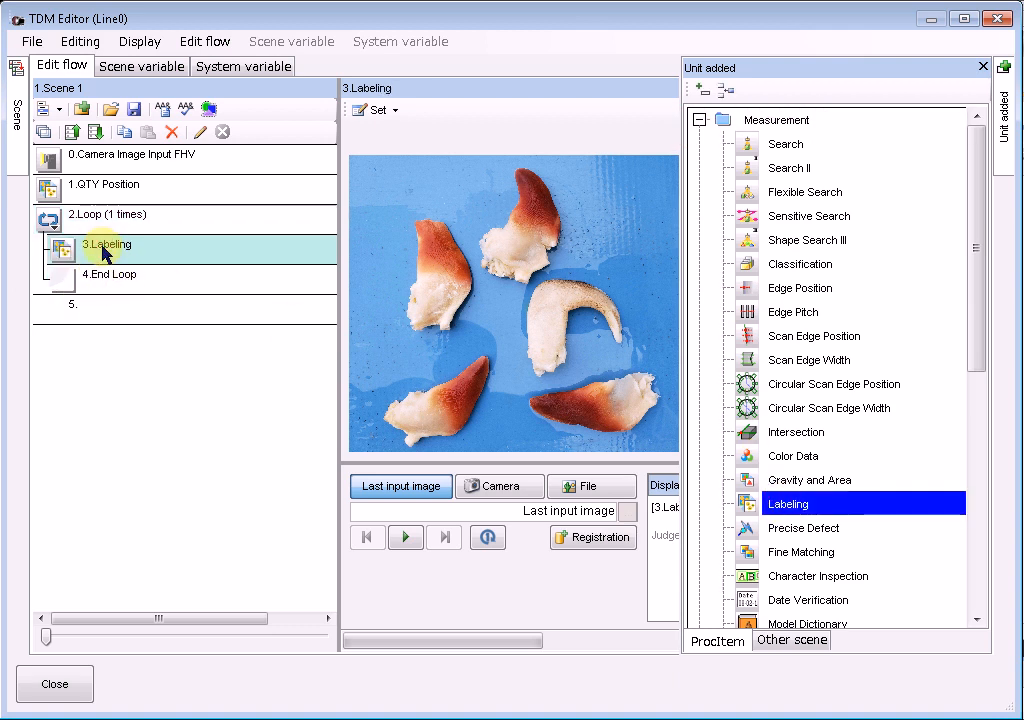
# Rename the Labeling unit inside the loop as Red Detection.
pyautogui.rightClick(104, 252)
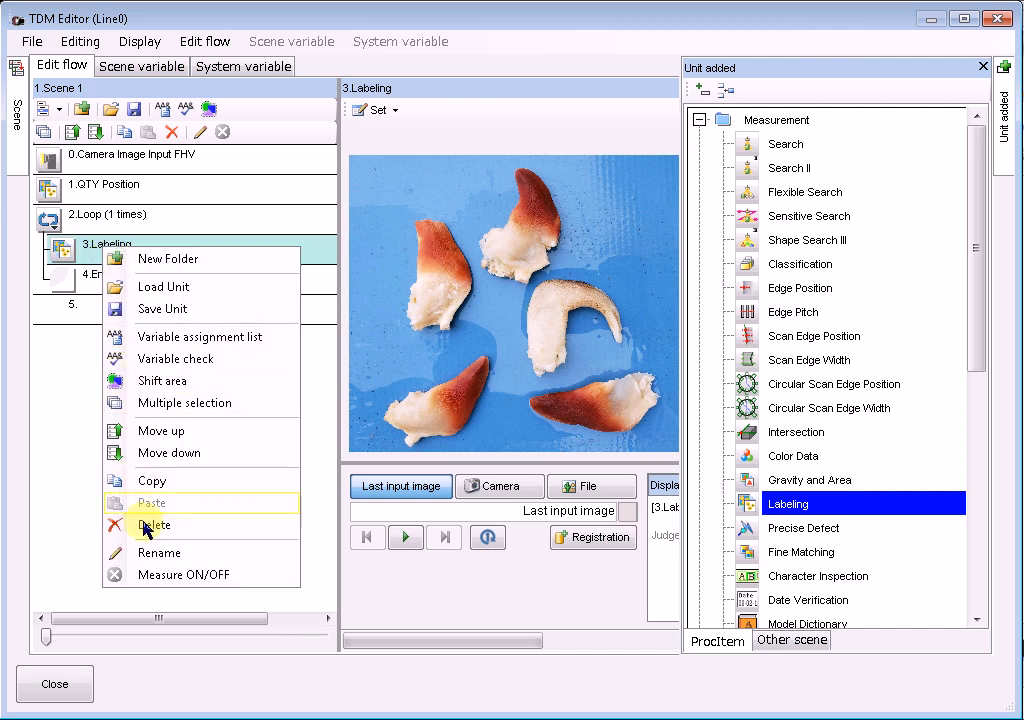
pyautogui.click(143, 552)
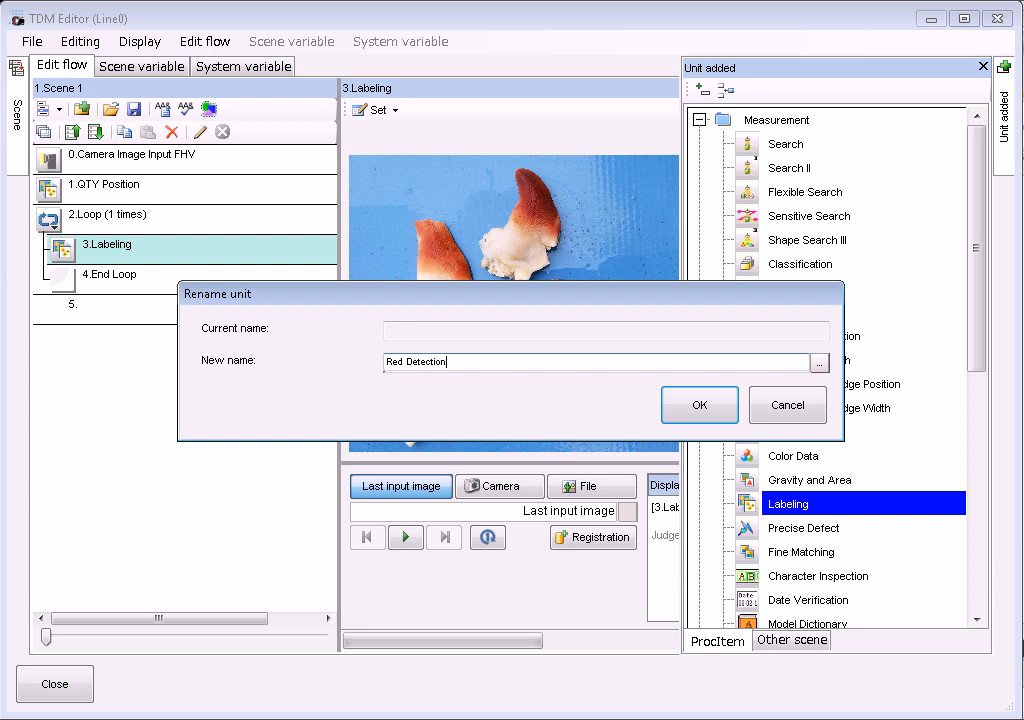
pyautogui.click(700, 405)
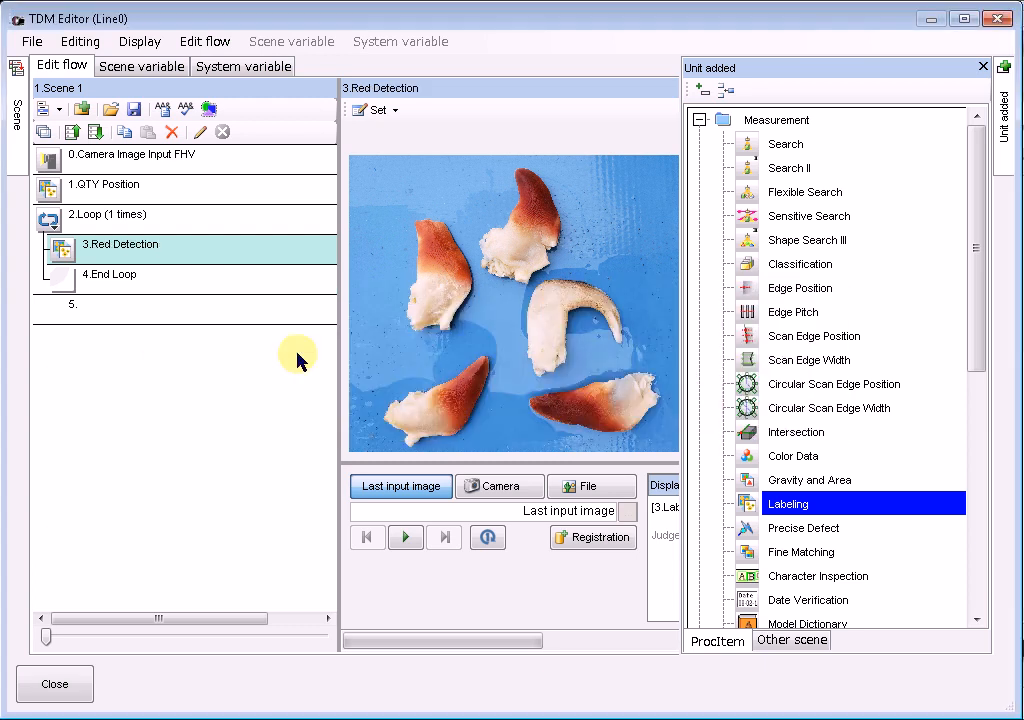
# Add a Result Display unit in the empty slot after End Loop in the scene flow.
pyautogui.click(91, 310)
pyautogui.click(703, 119)
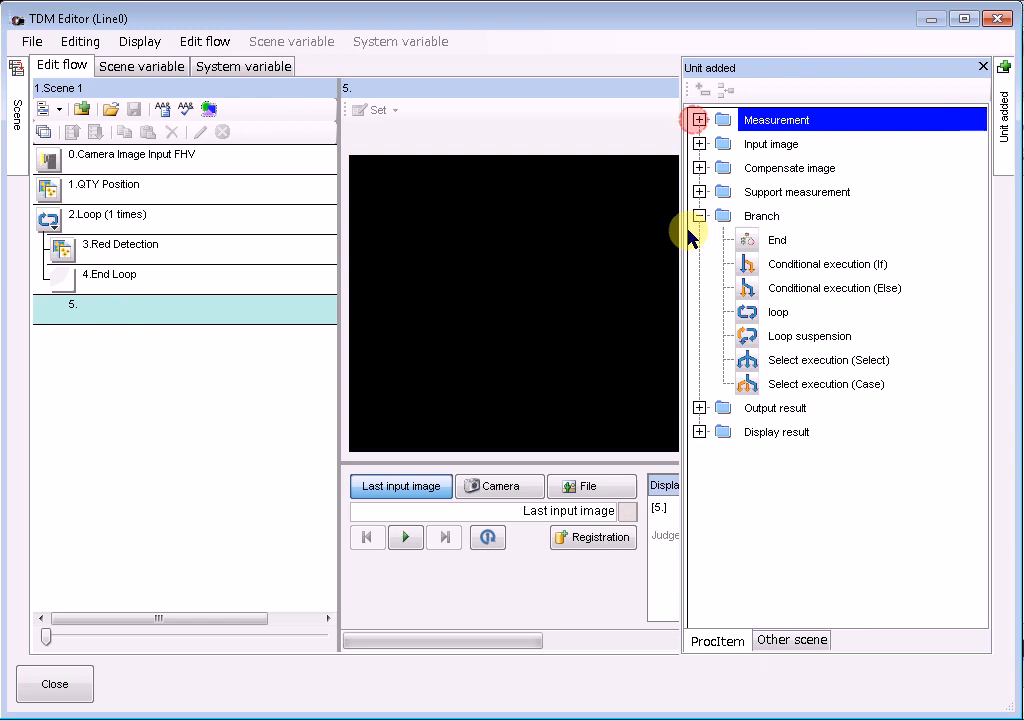
pyautogui.click(700, 432)
pyautogui.moveTo(745, 456); pyautogui.dragTo(60, 306)
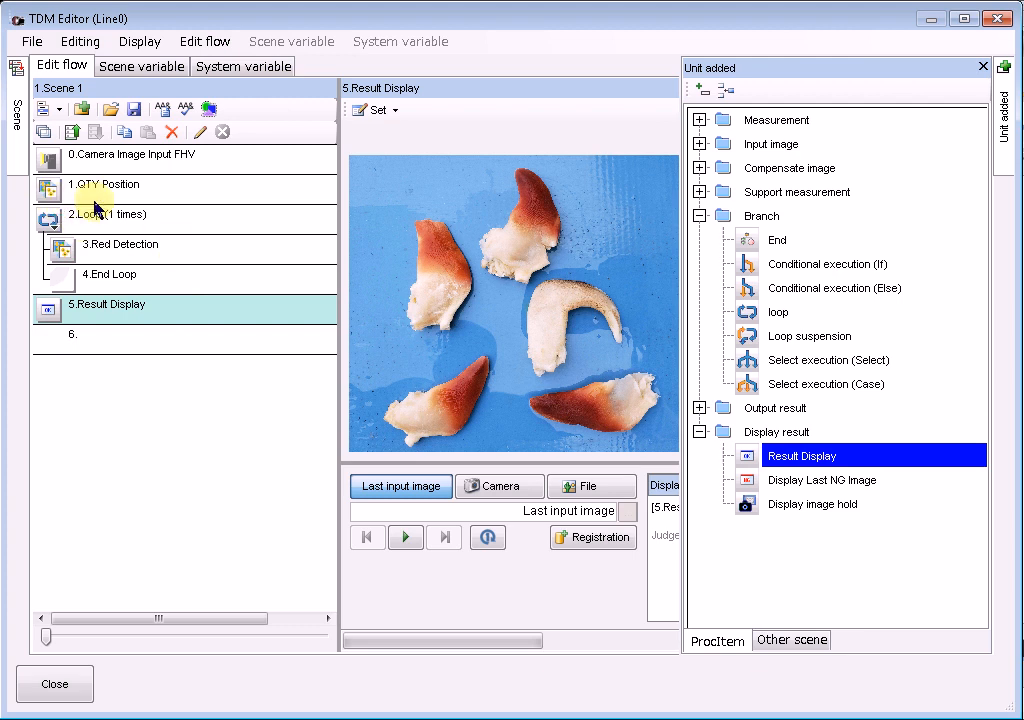
# Open QTY Position in the old setting UI, automatically sample the blue background as the extraction colour and invert the colour selection.
pyautogui.click(64, 196)
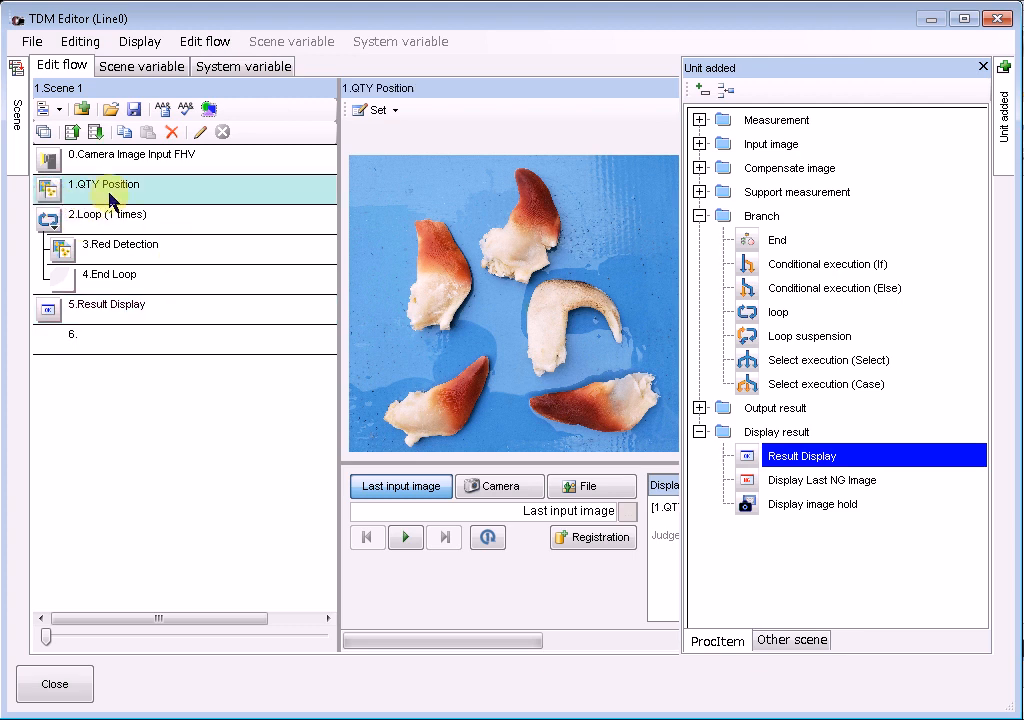
pyautogui.click(390, 112)
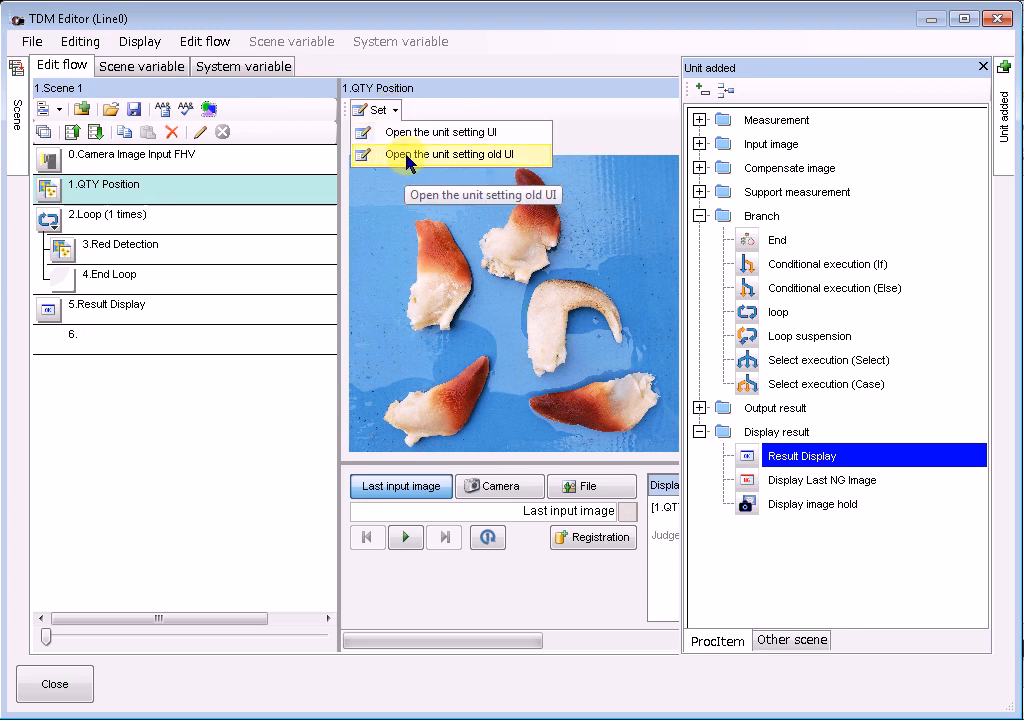
pyautogui.click(409, 157)
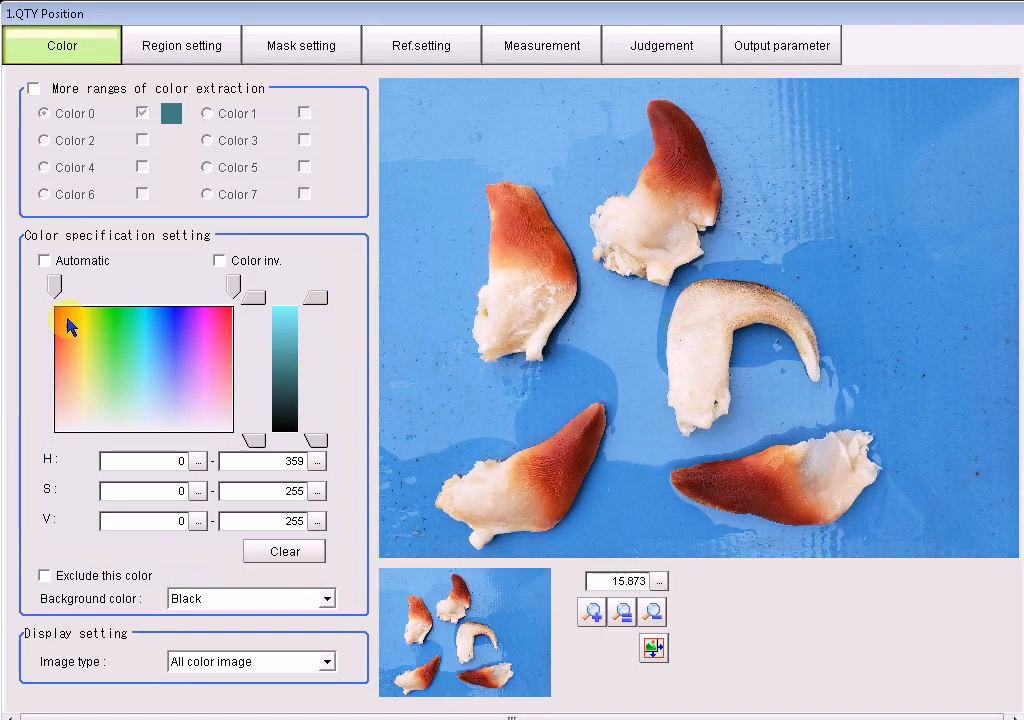
pyautogui.click(45, 260)
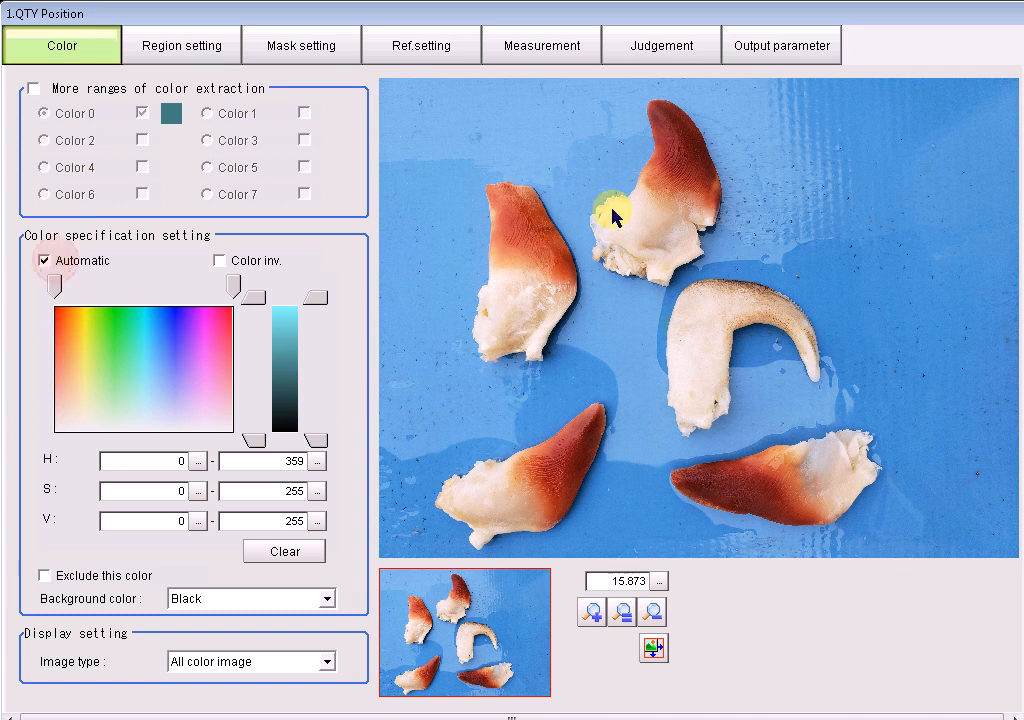
pyautogui.click(522, 252)
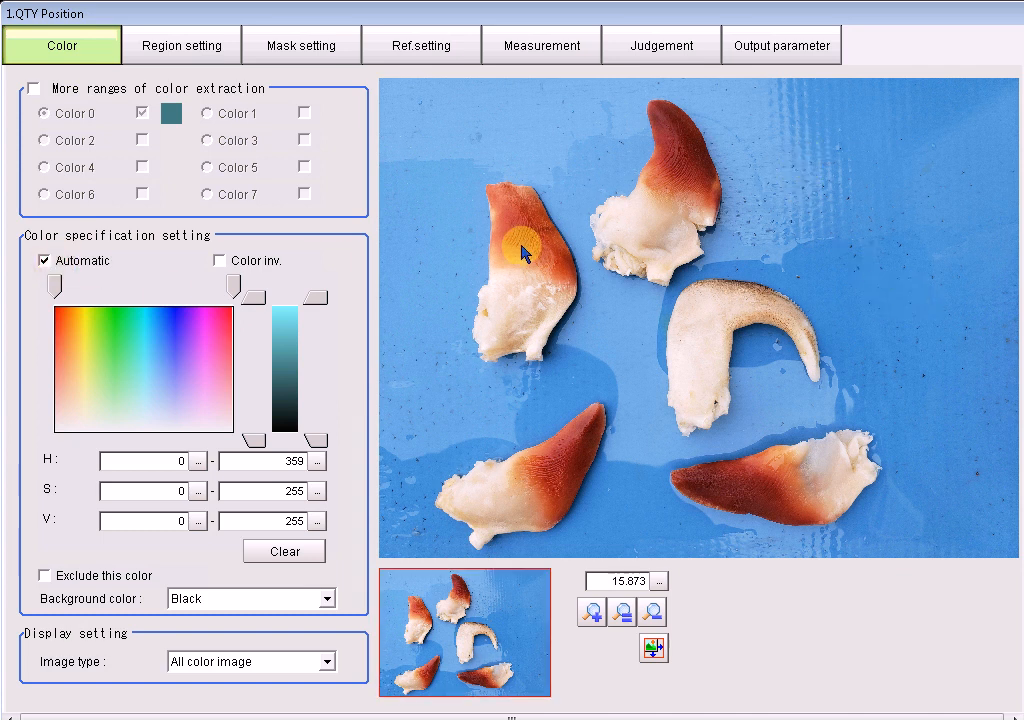
pyautogui.click(219, 261)
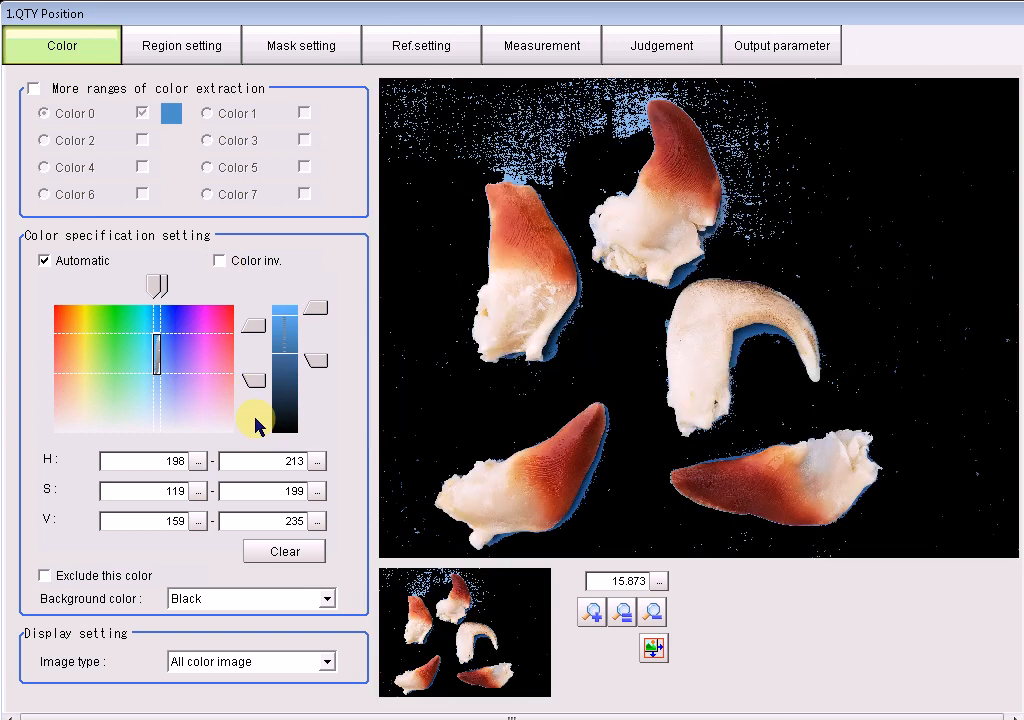
# Widen the extraction colour range to H 176–272, S 87–255 and V 87–255.
pyautogui.moveTo(165, 292); pyautogui.dragTo(187, 291)
pyautogui.moveTo(316, 314); pyautogui.dragTo(310, 294)
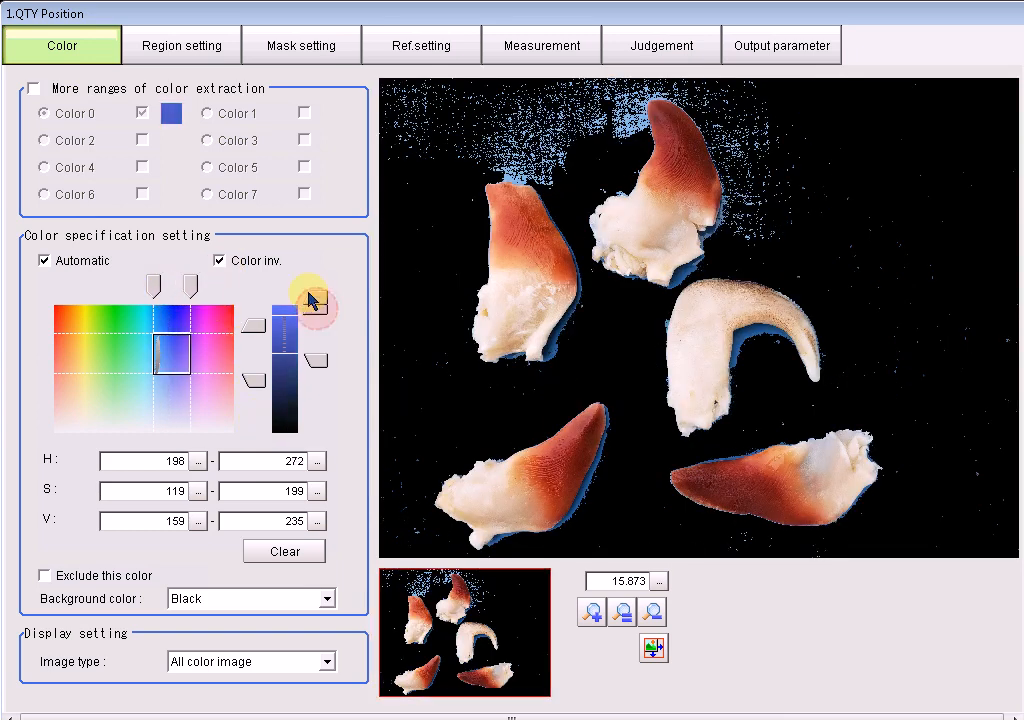
pyautogui.moveTo(262, 326); pyautogui.dragTo(256, 287)
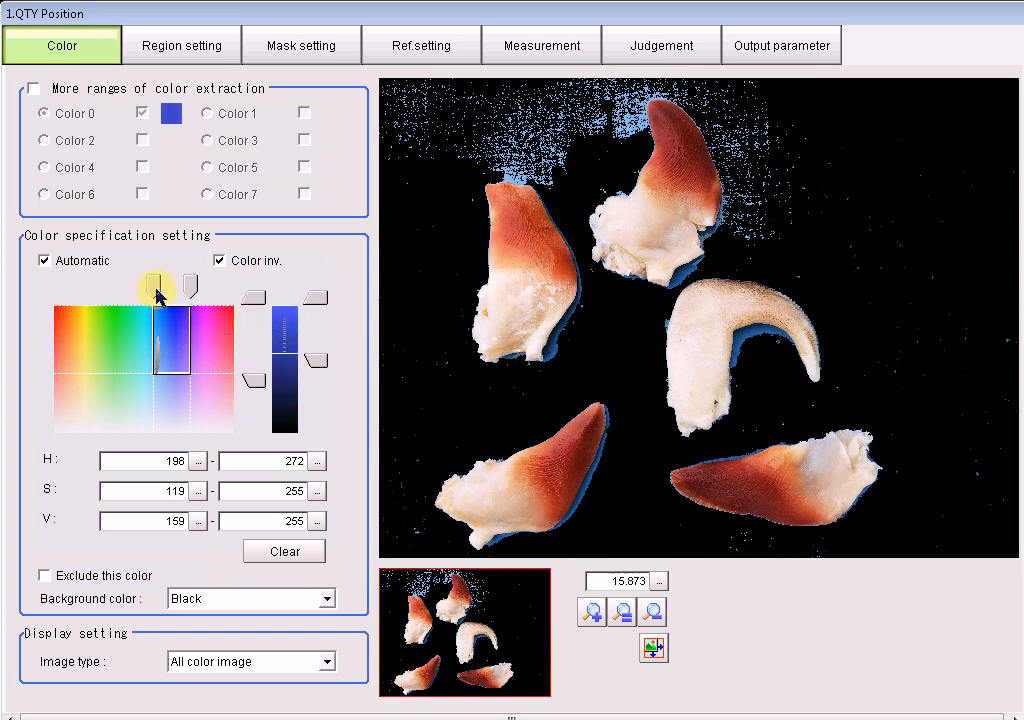
pyautogui.moveTo(155, 287); pyautogui.dragTo(143, 287)
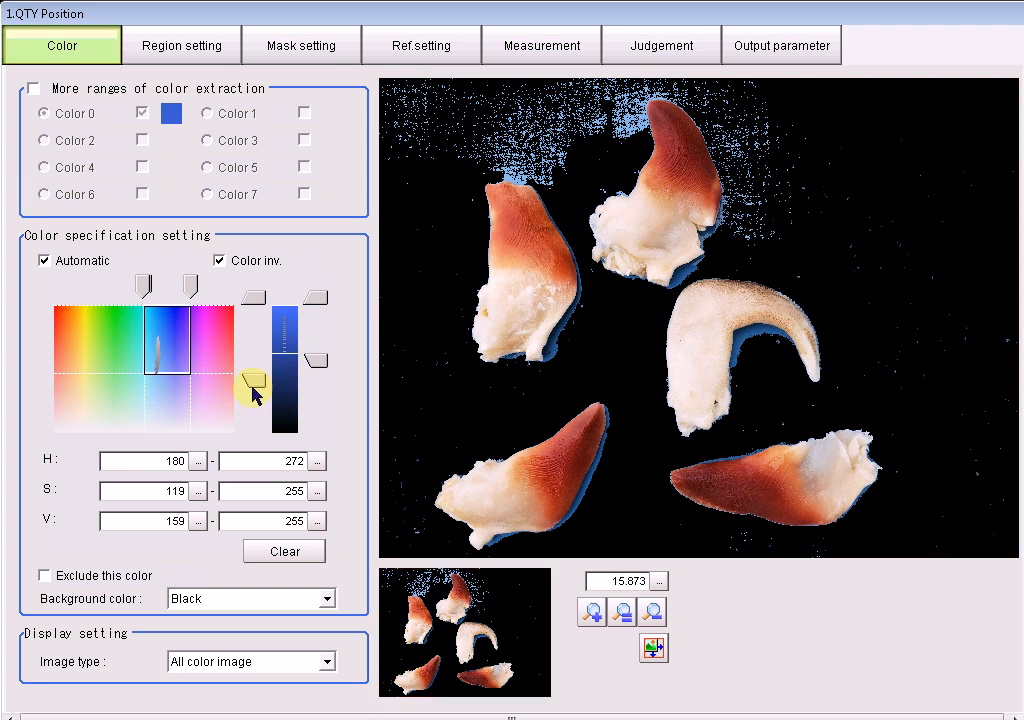
pyautogui.moveTo(257, 385)
pyautogui.mouseDown()
pyautogui.moveTo(265, 420)
pyautogui.moveTo(255, 405)
pyautogui.mouseUp()
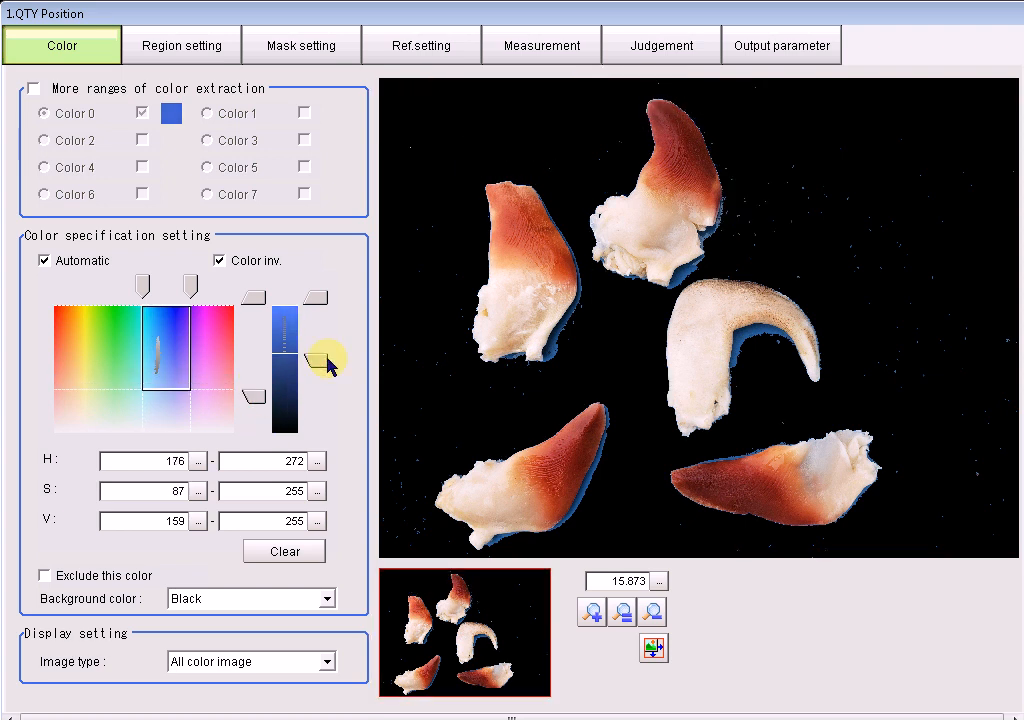
pyautogui.moveTo(320, 364); pyautogui.dragTo(304, 396)
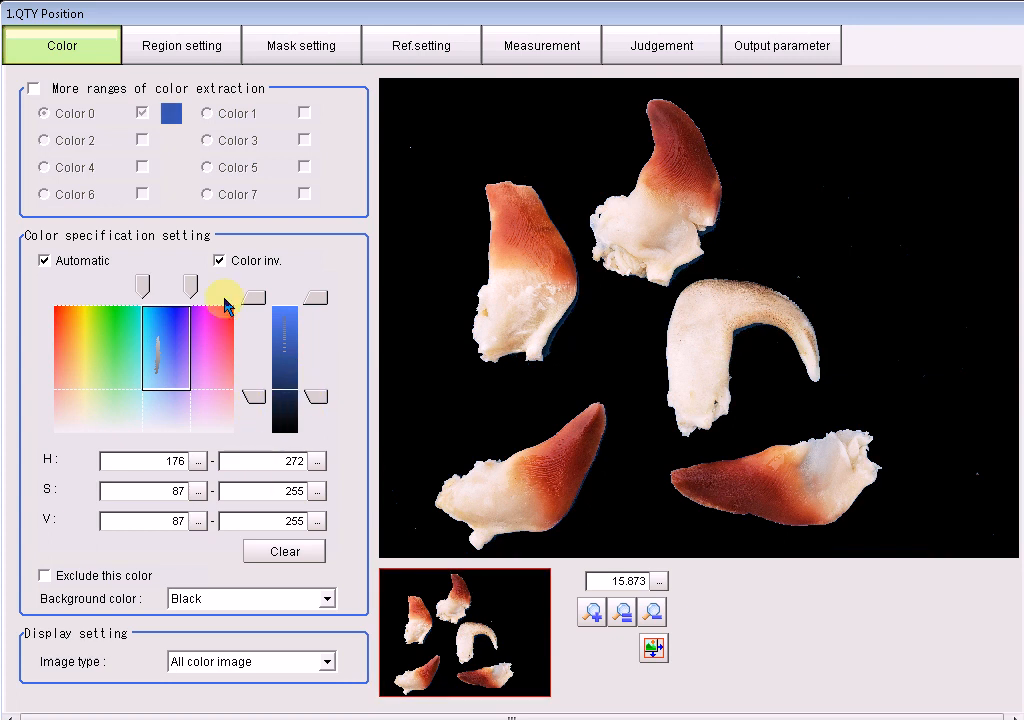
# Add a rectangle as QTY Position's measurement region and set its upper left position to 0, 0.
pyautogui.click(155, 49)
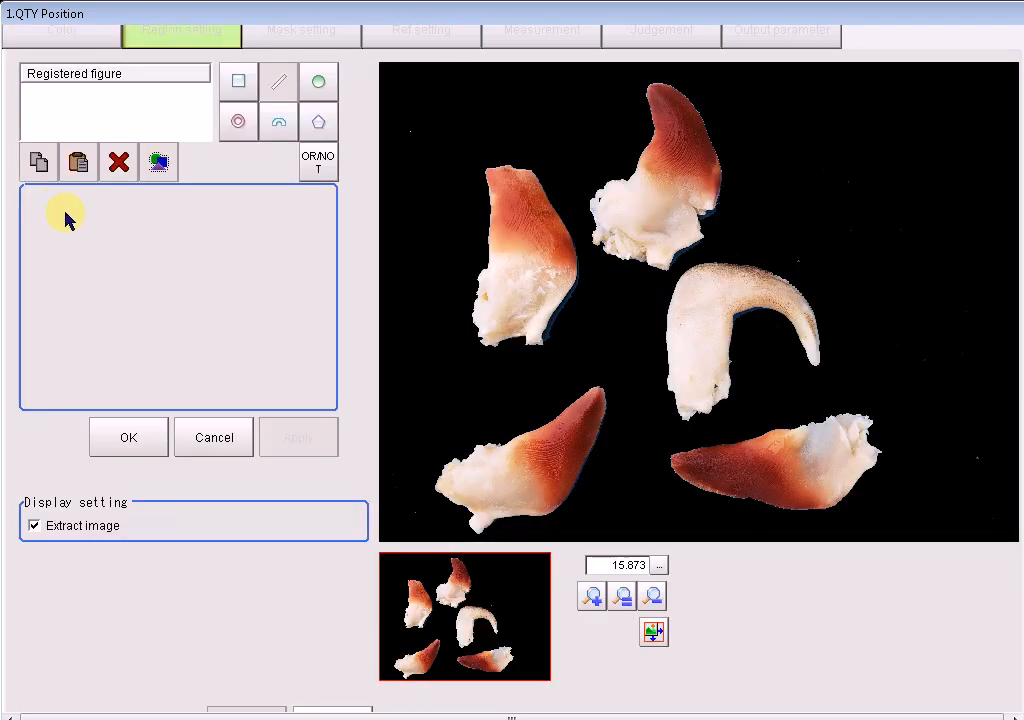
pyautogui.click(238, 81)
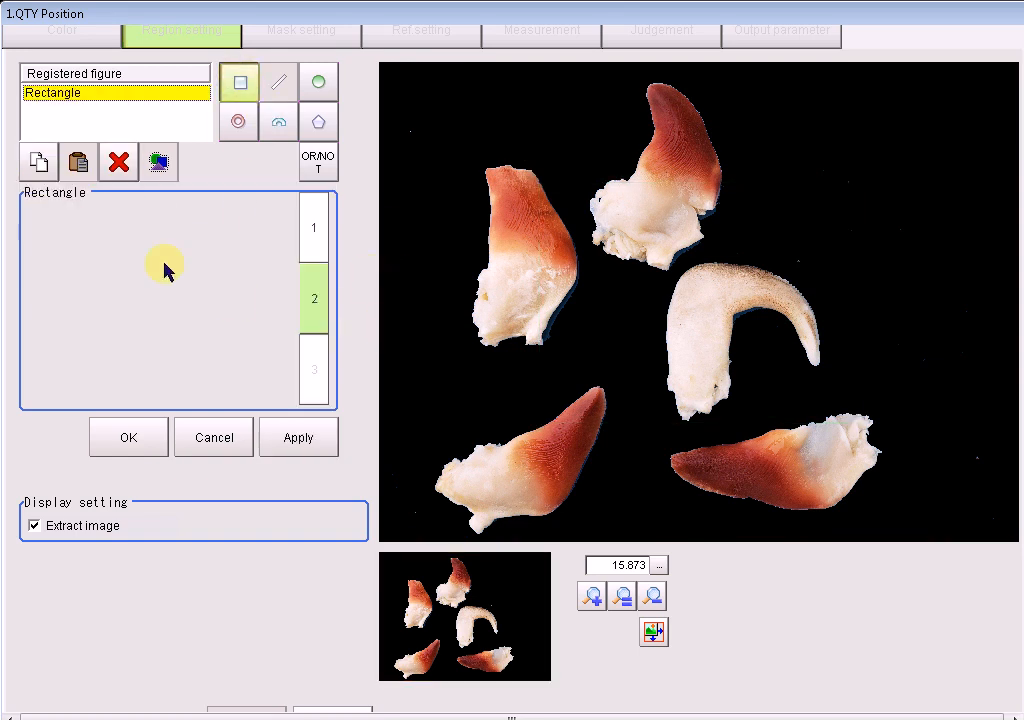
pyautogui.click(100, 247)
pyautogui.click(75, 210)
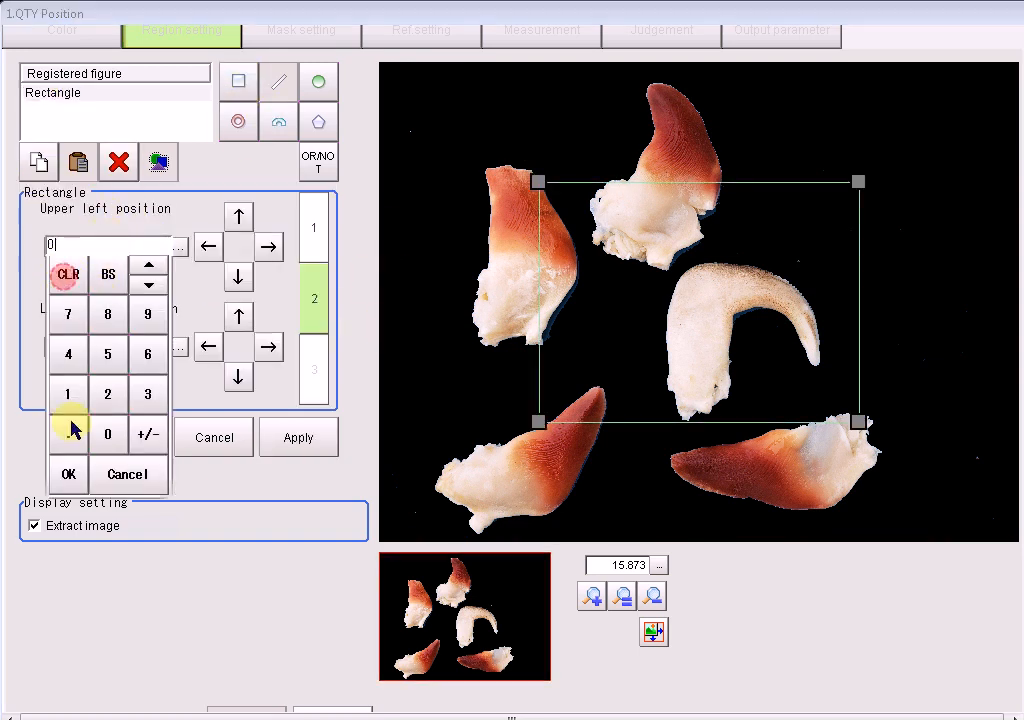
pyautogui.click(66, 473)
pyautogui.click(183, 252)
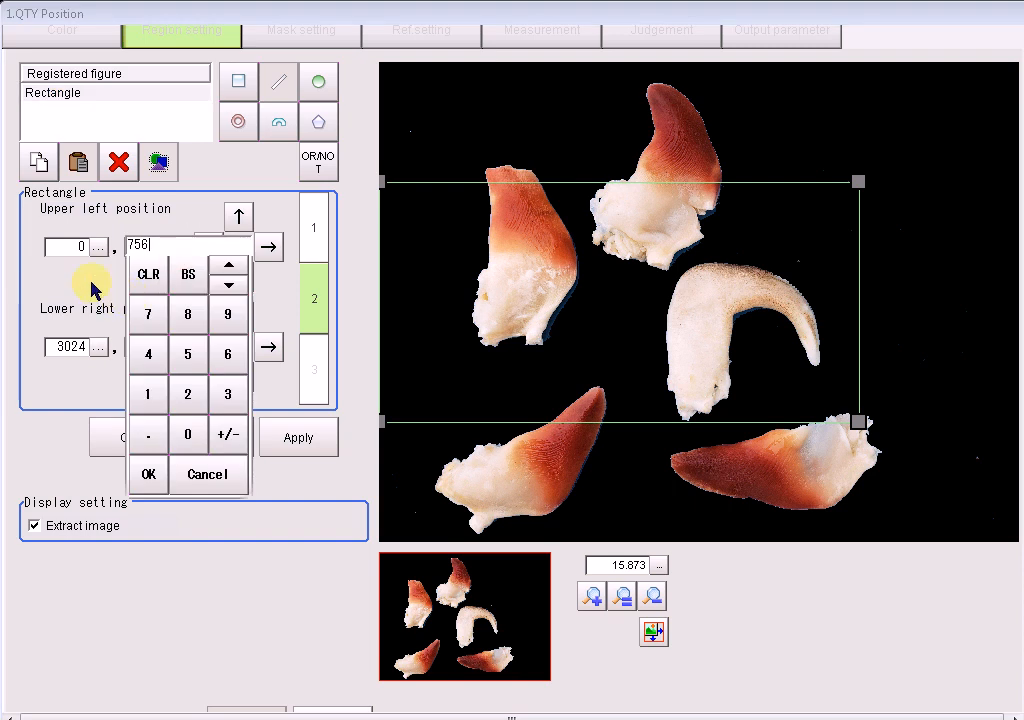
pyautogui.click(140, 279)
pyautogui.click(148, 474)
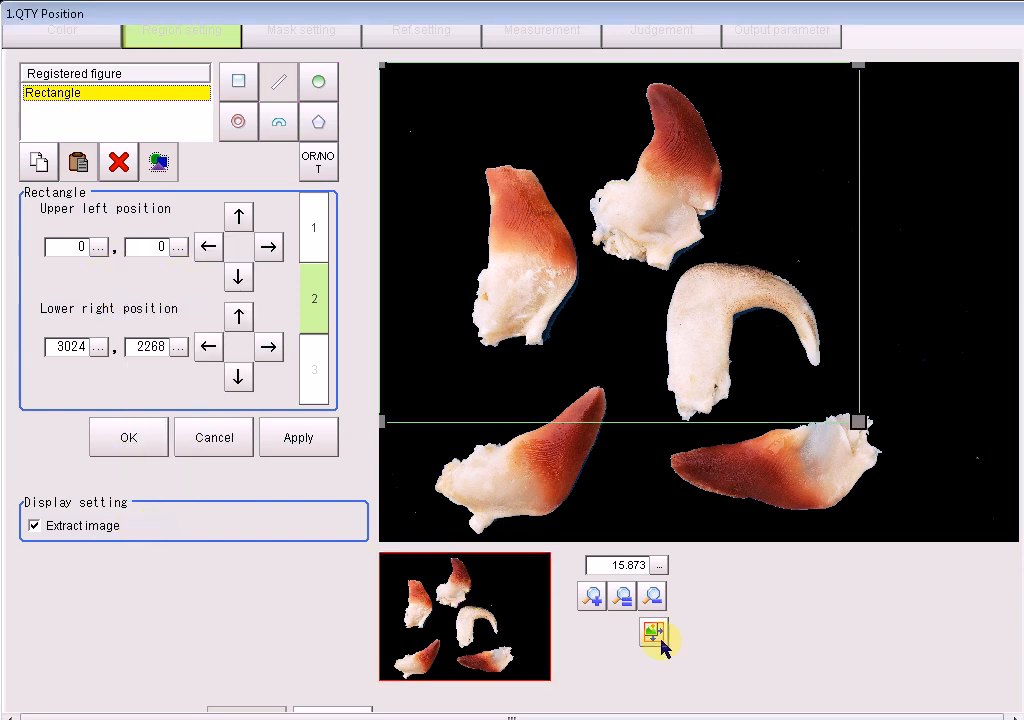
# Stretch the region rectangle's lower right corner to the image corner so it covers the whole image, and confirm the region.
pyautogui.click(653, 597)
pyautogui.moveTo(778, 360); pyautogui.dragTo(830, 459)
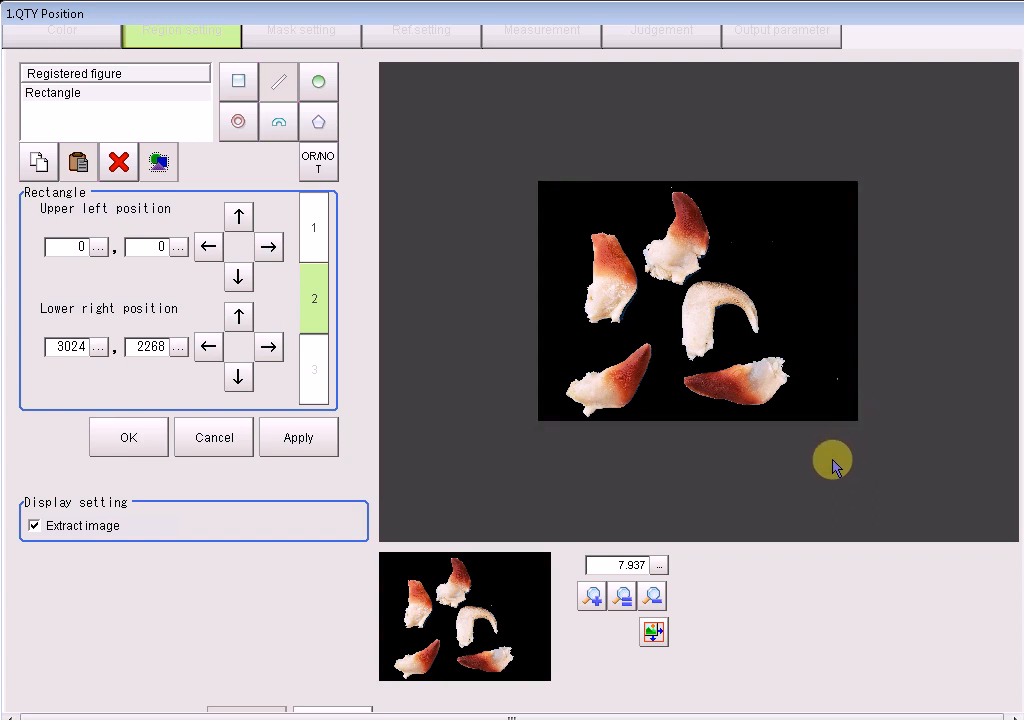
pyautogui.click(129, 440)
# Set the first extraction condition in the measurement settings to Area with a lower limit of 2000.
pyautogui.click(521, 30)
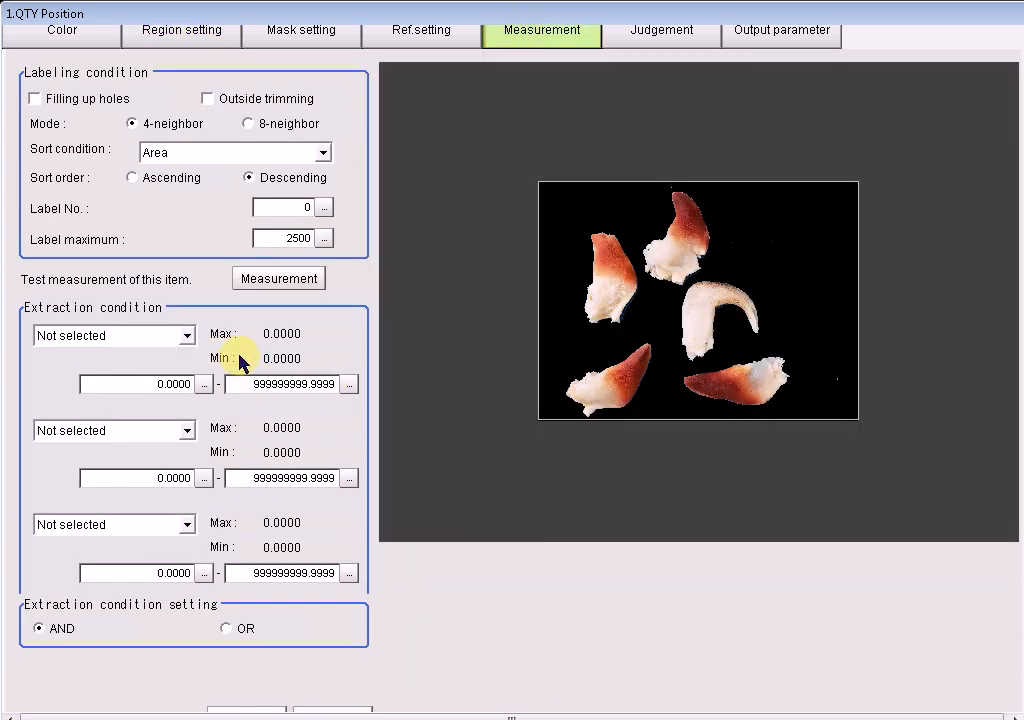
pyautogui.click(186, 336)
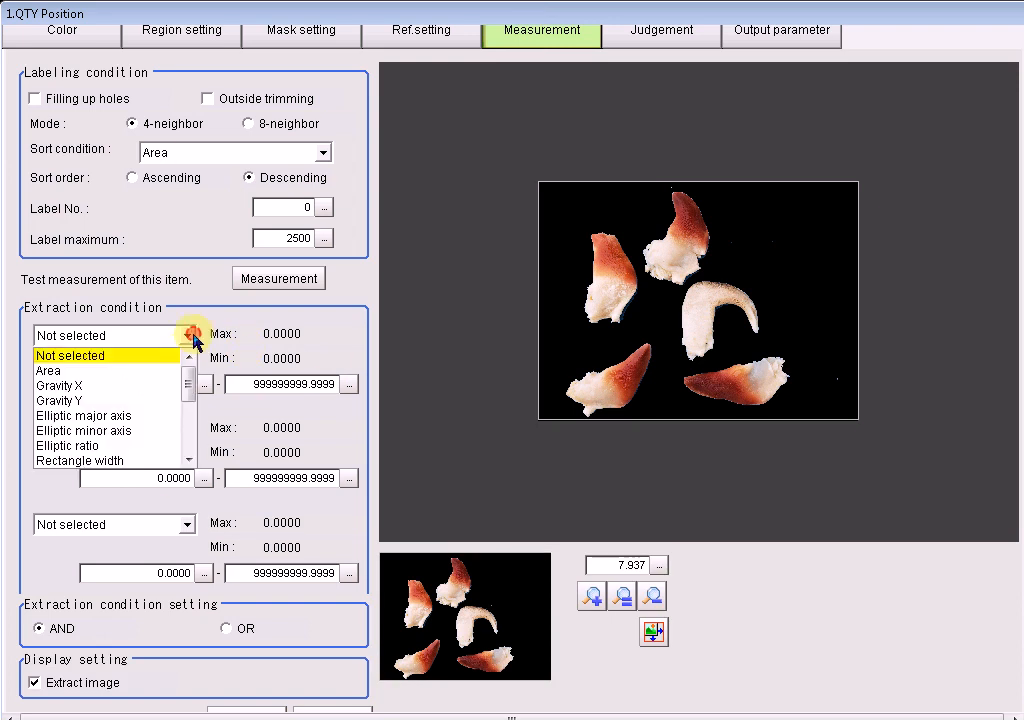
pyautogui.click(60, 370)
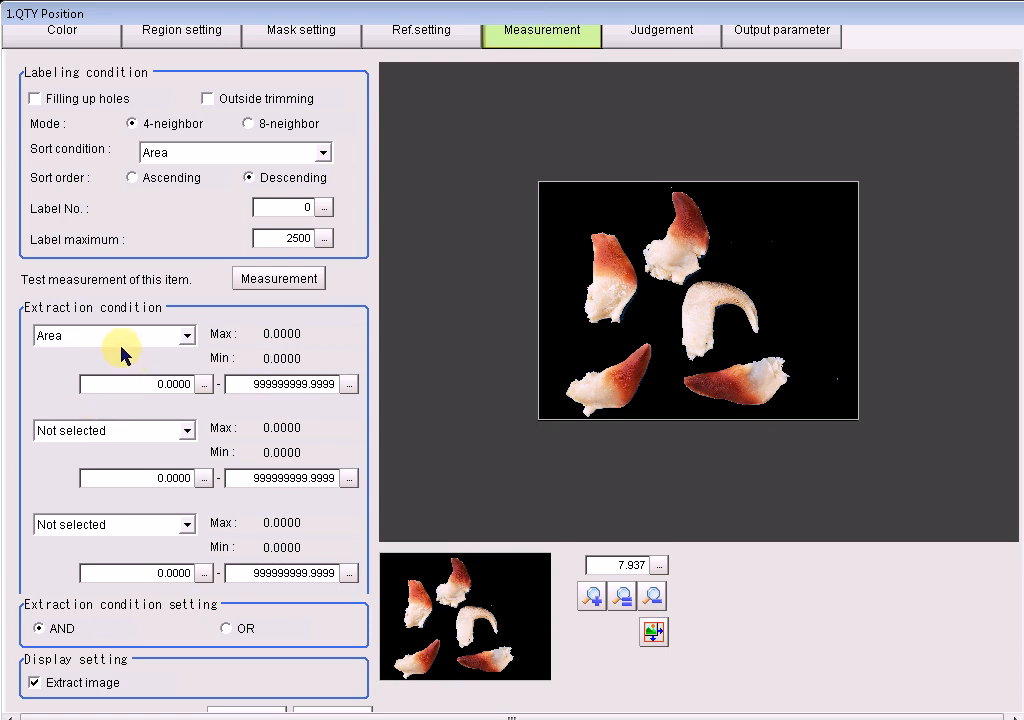
pyautogui.click(204, 385)
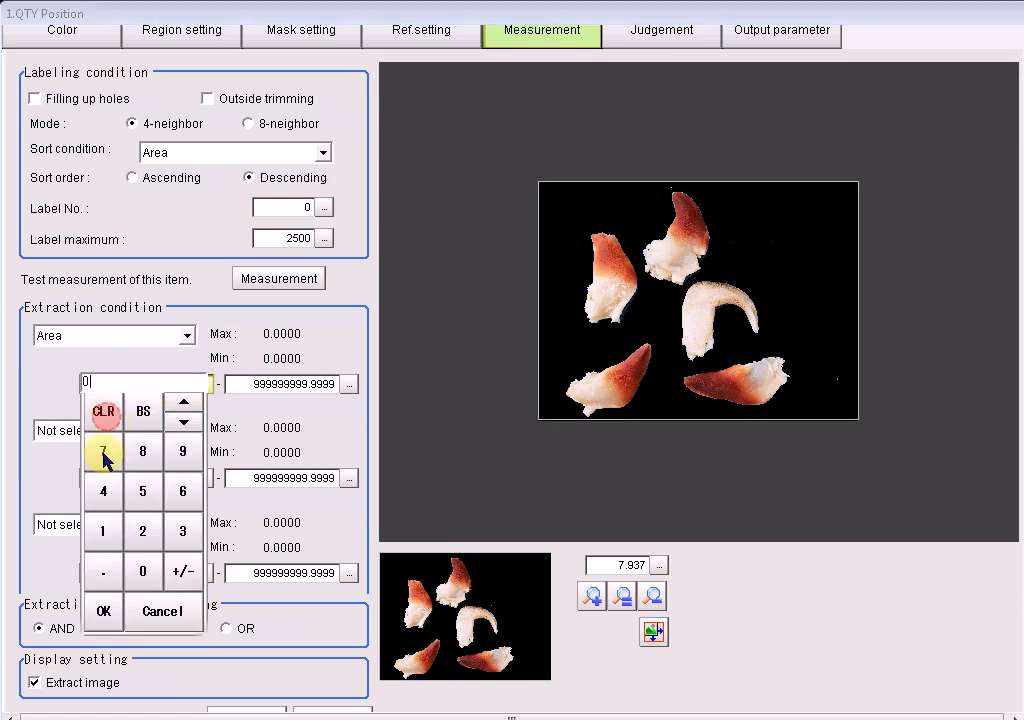
pyautogui.click(148, 536)
pyautogui.click(143, 571)
pyautogui.click(143, 571)
pyautogui.click(143, 571)
pyautogui.click(103, 611)
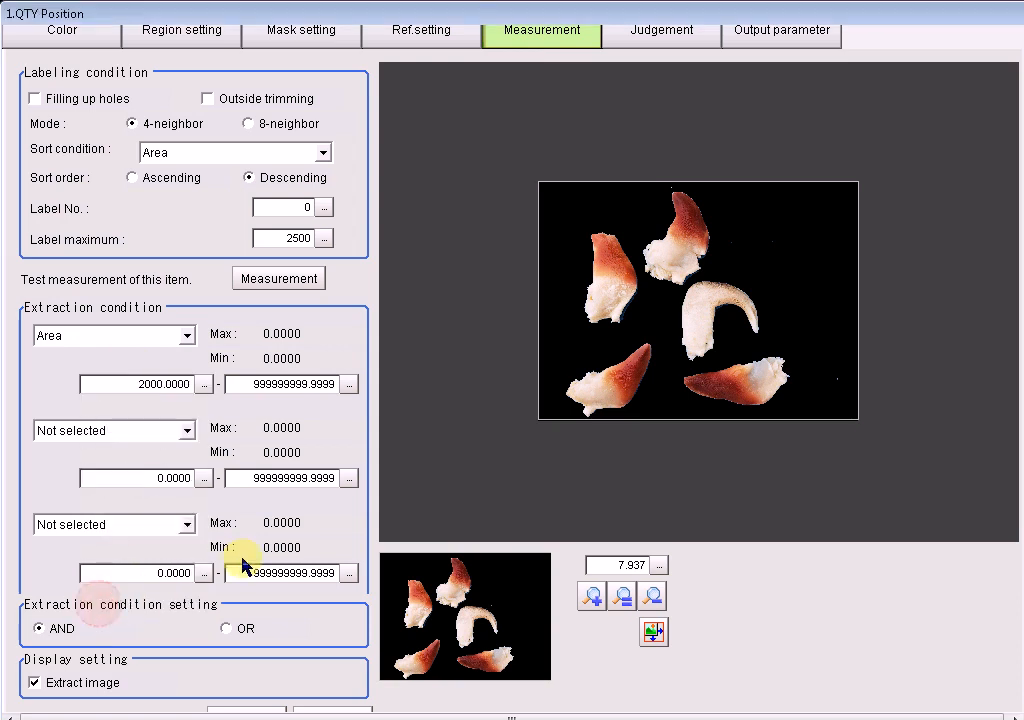
# Set judgement items 1 and 2 to Gravity X and Gravity Y, and run a test measurement.
pyautogui.click(616, 33)
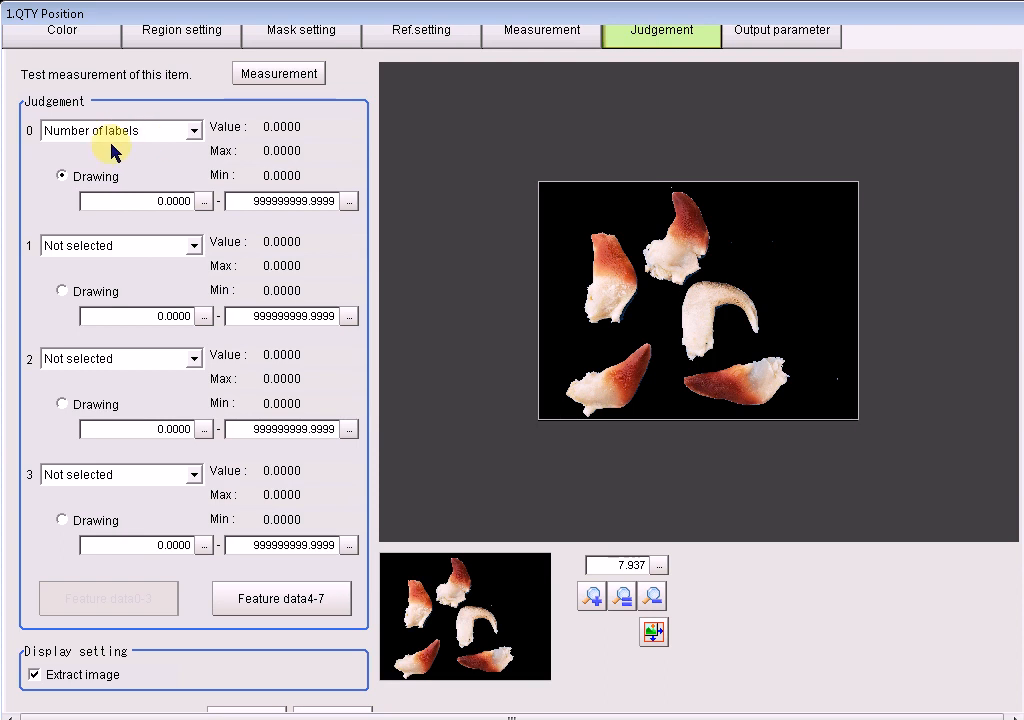
pyautogui.click(170, 245)
pyautogui.click(96, 326)
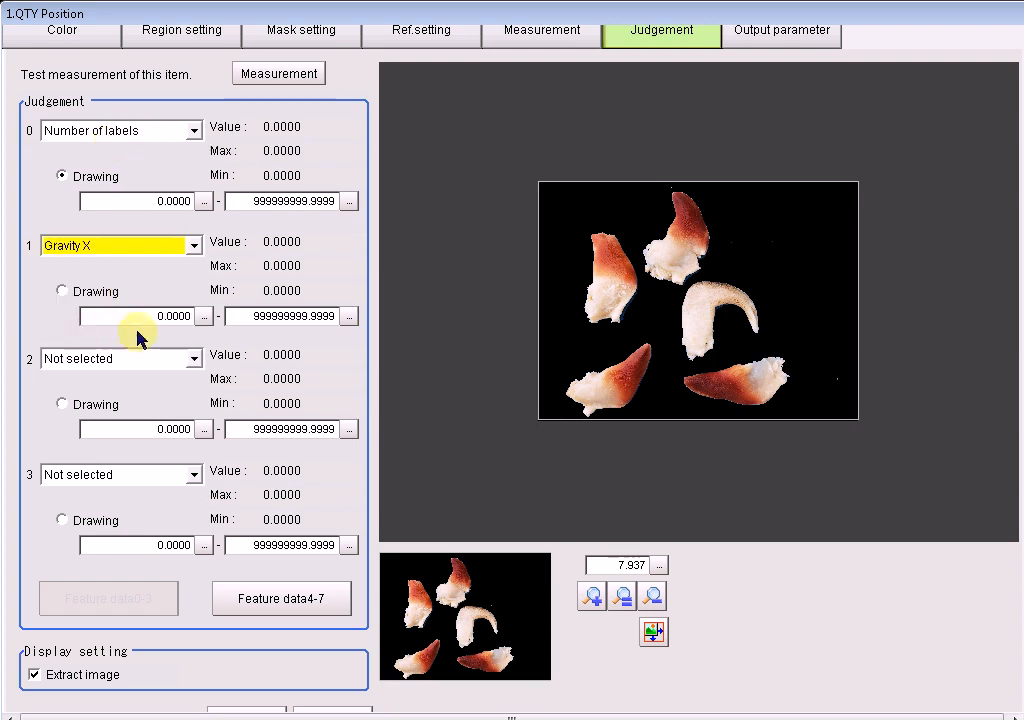
pyautogui.click(133, 358)
pyautogui.click(100, 453)
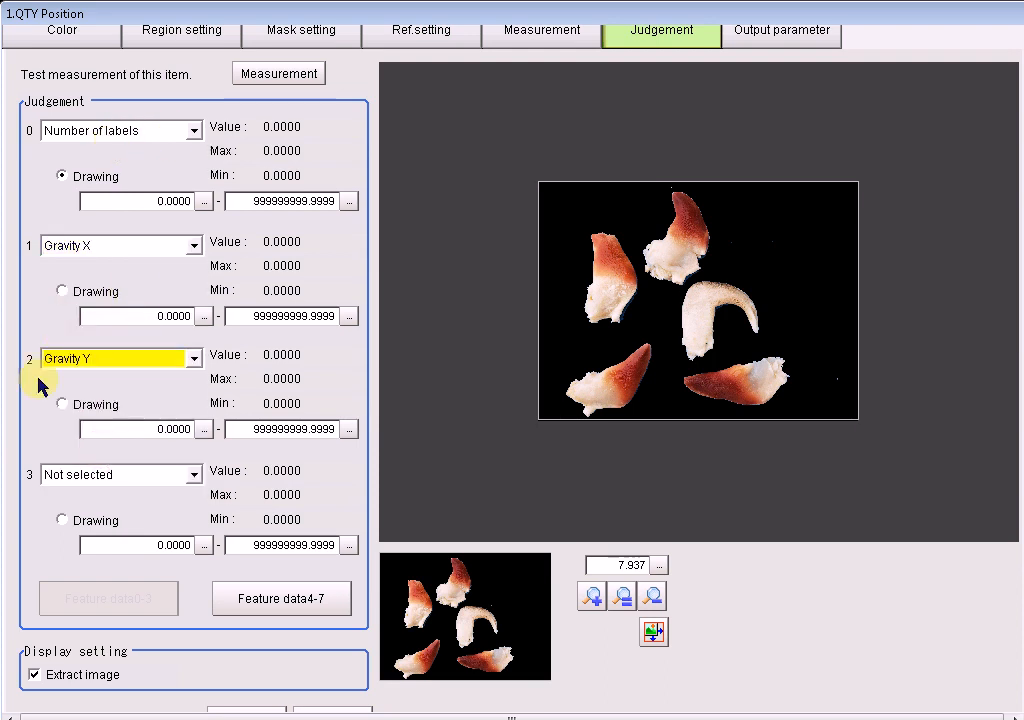
pyautogui.click(315, 74)
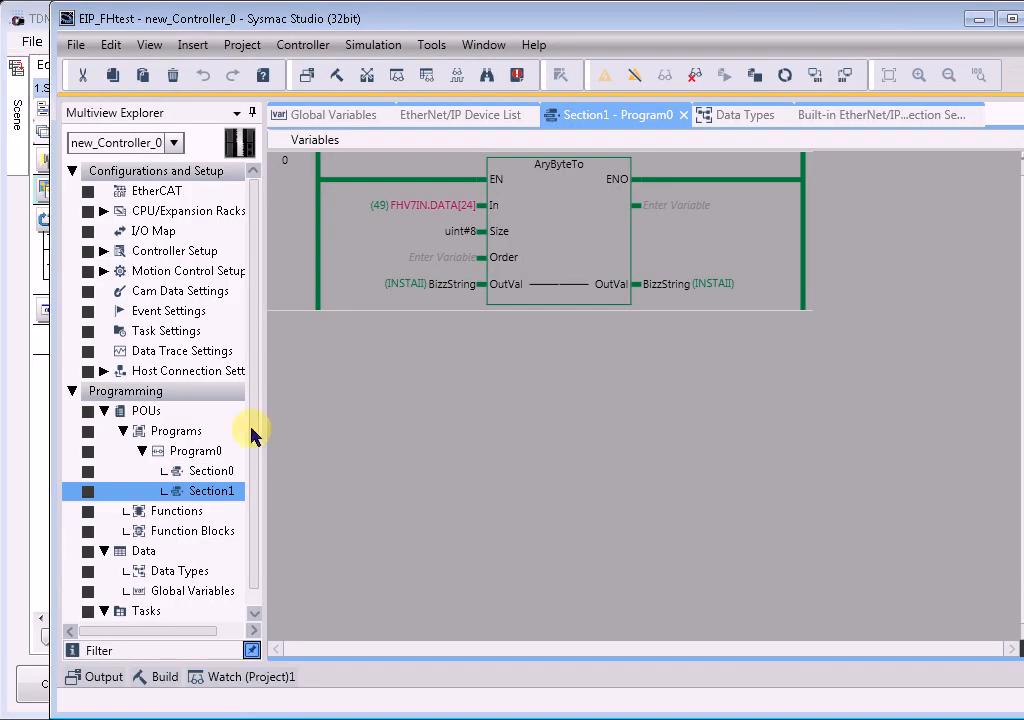
# Switch back to the TDM Editor, open QTY Position's unit parameter editor with the window enlarged, and show its output parameters.
pyautogui.click(22, 456)
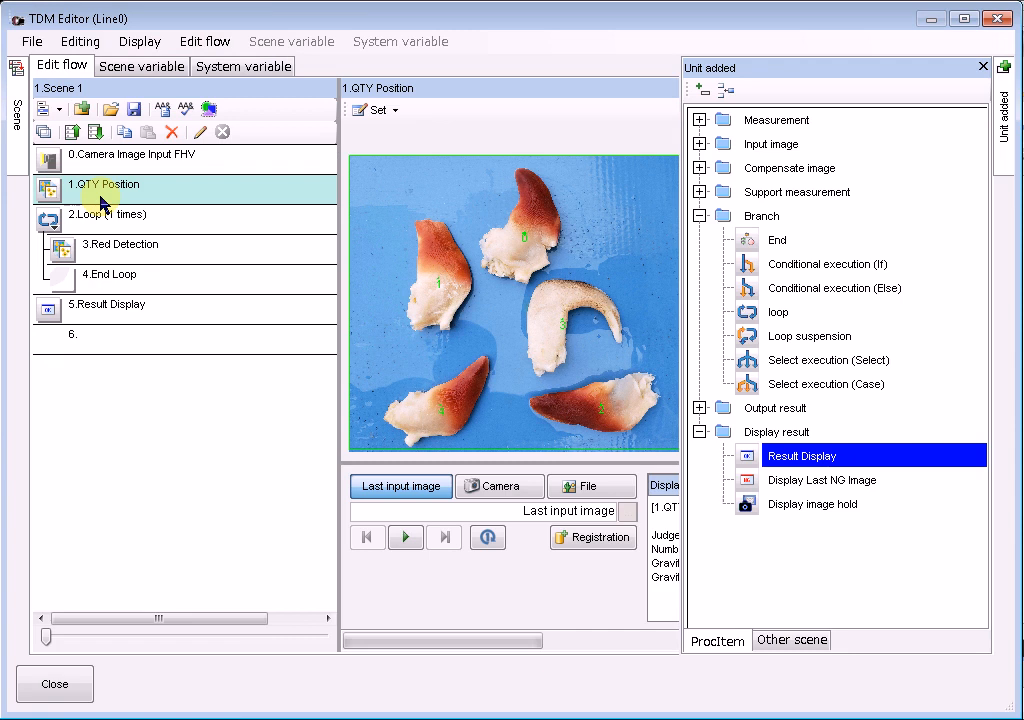
pyautogui.click(376, 108)
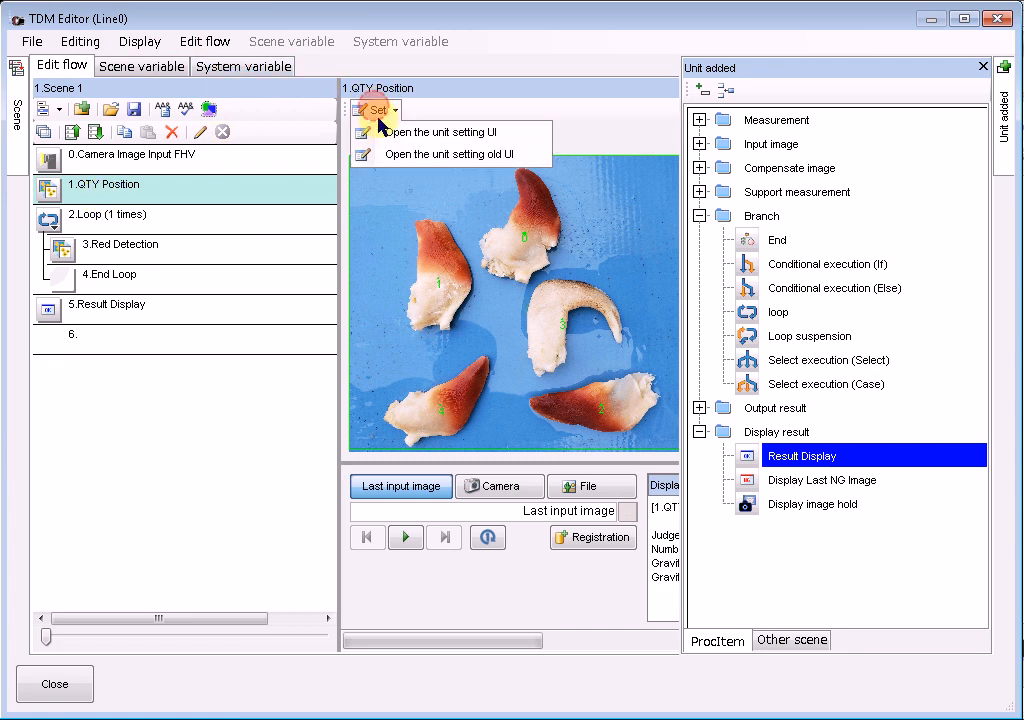
pyautogui.click(396, 133)
pyautogui.moveTo(366, 165); pyautogui.dragTo(73, 48)
pyautogui.moveTo(402, 455); pyautogui.dragTo(852, 681)
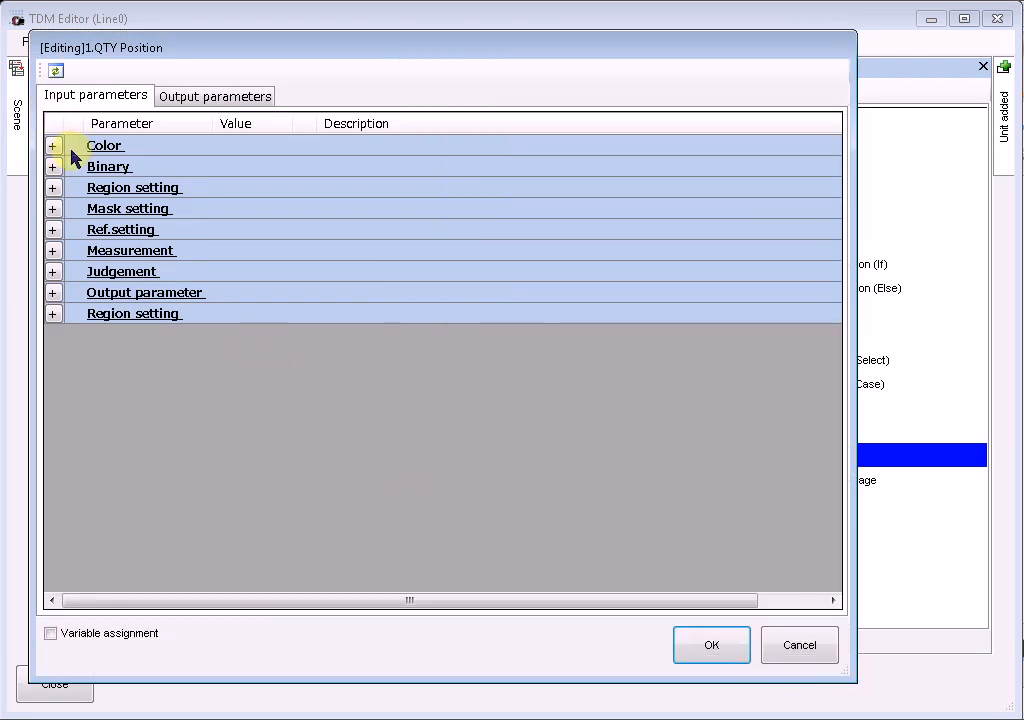
pyautogui.click(194, 99)
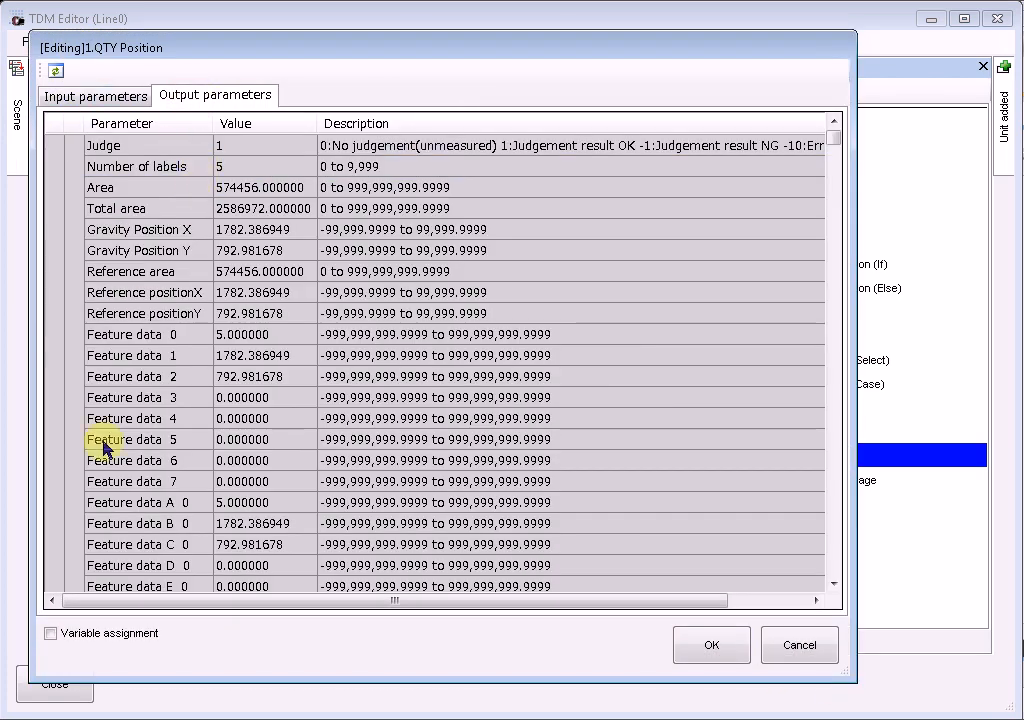
# Enable variable assignment for the output parameters and assign Number of labels to the scene variable SC.QTY&.
pyautogui.click(50, 633)
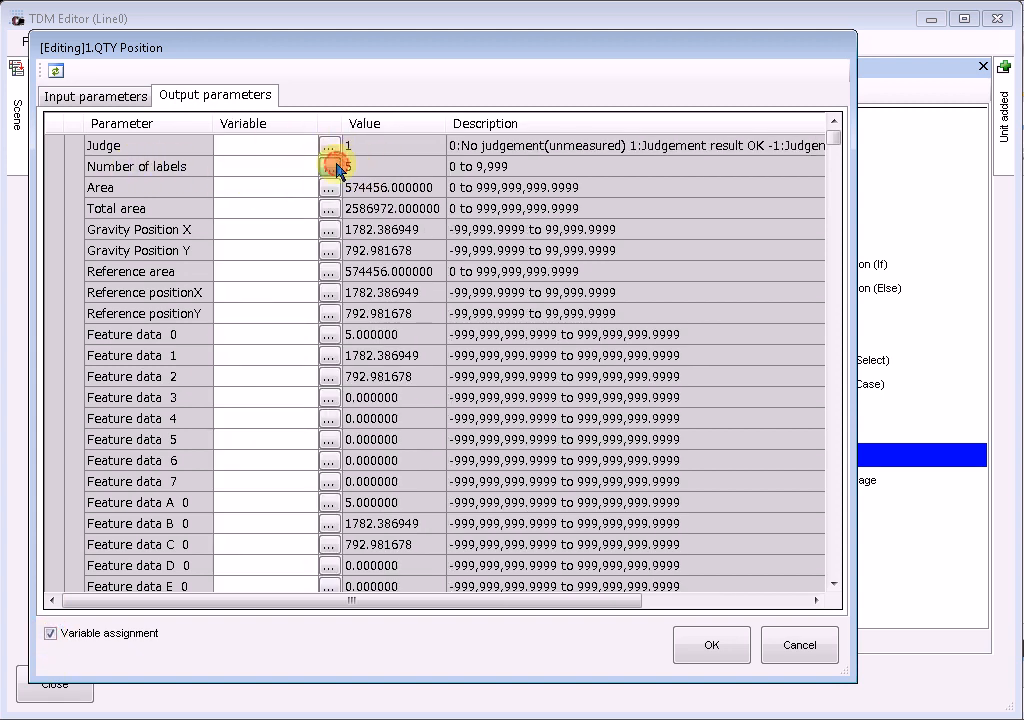
pyautogui.click(329, 166)
pyautogui.click(237, 281)
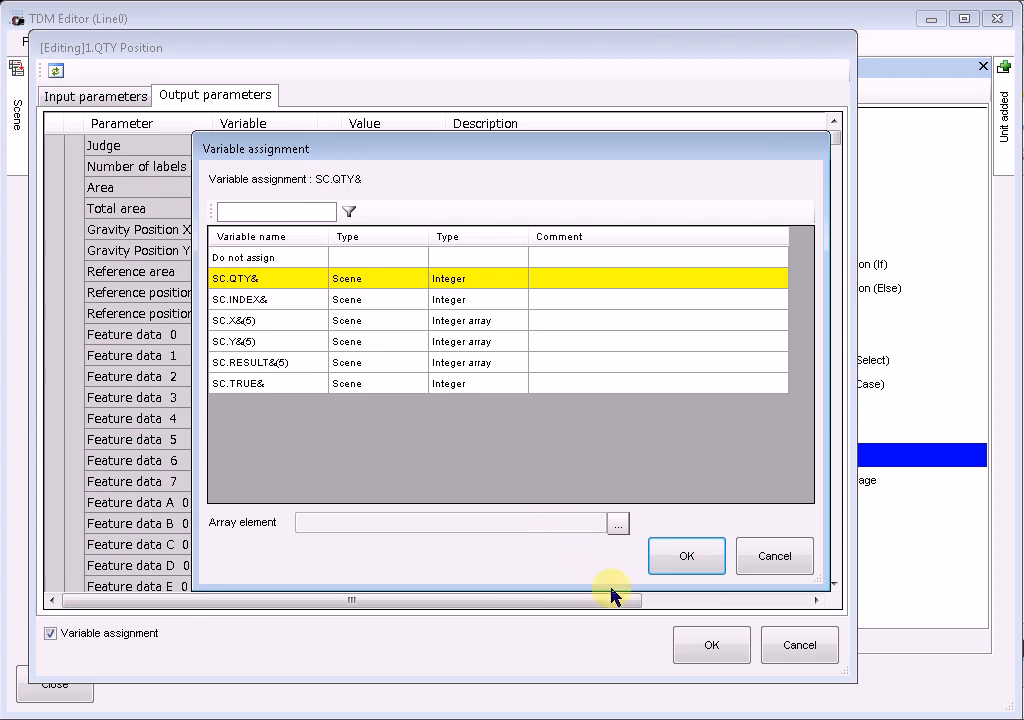
pyautogui.click(684, 558)
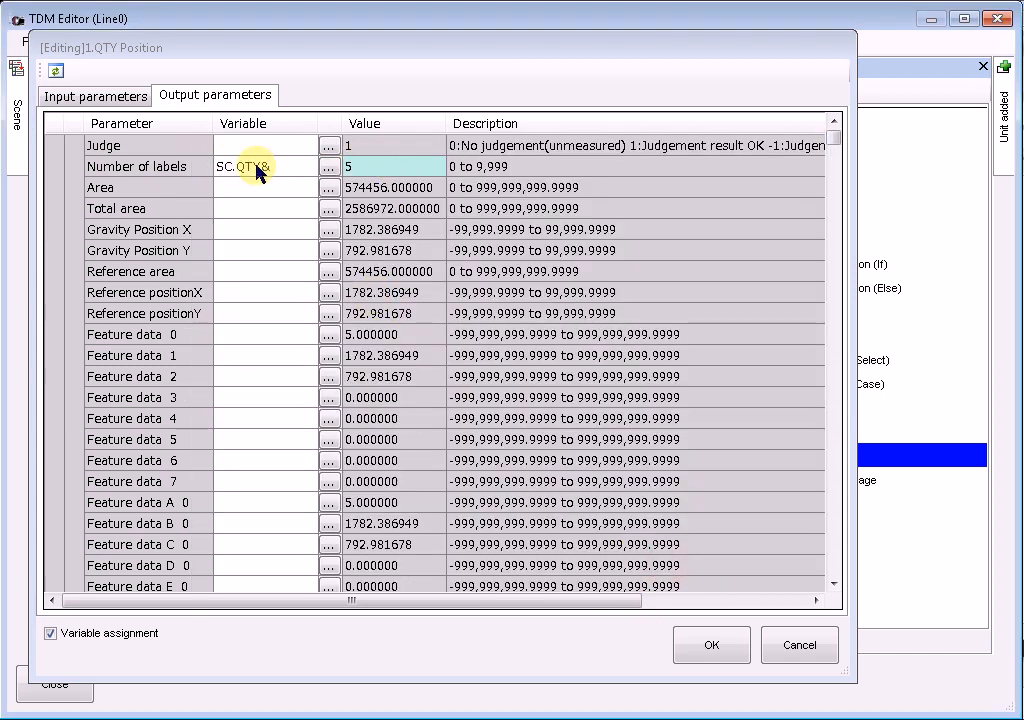
# Assign the output Feature data B 0 to element 0 of the scene array SC.X&.
pyautogui.click(255, 523)
pyautogui.click(296, 544)
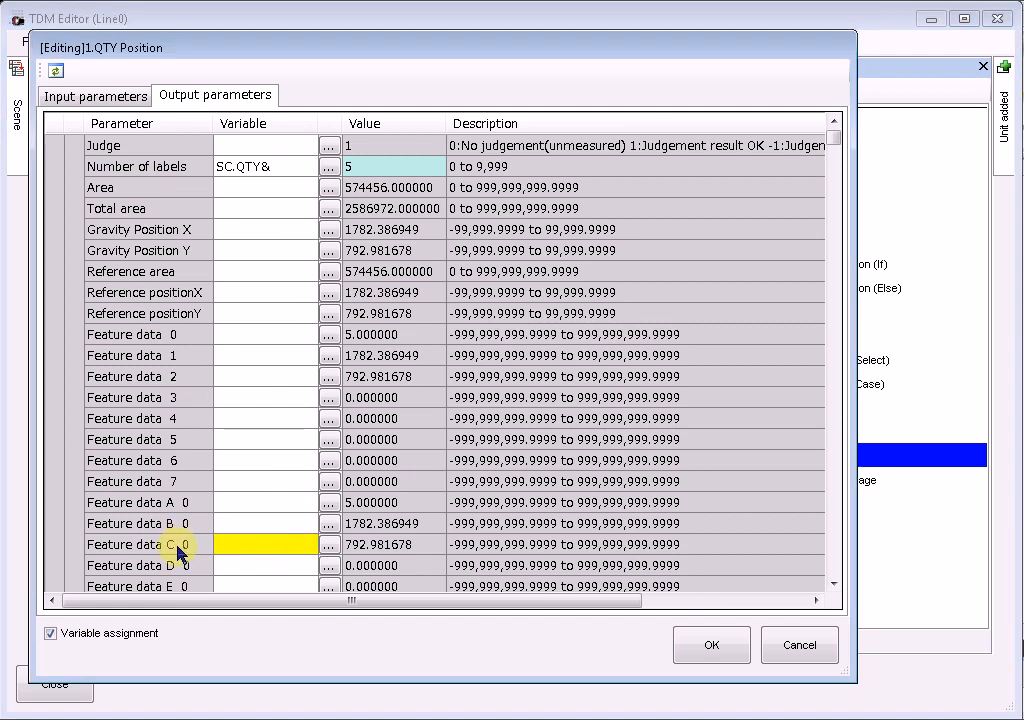
pyautogui.click(329, 525)
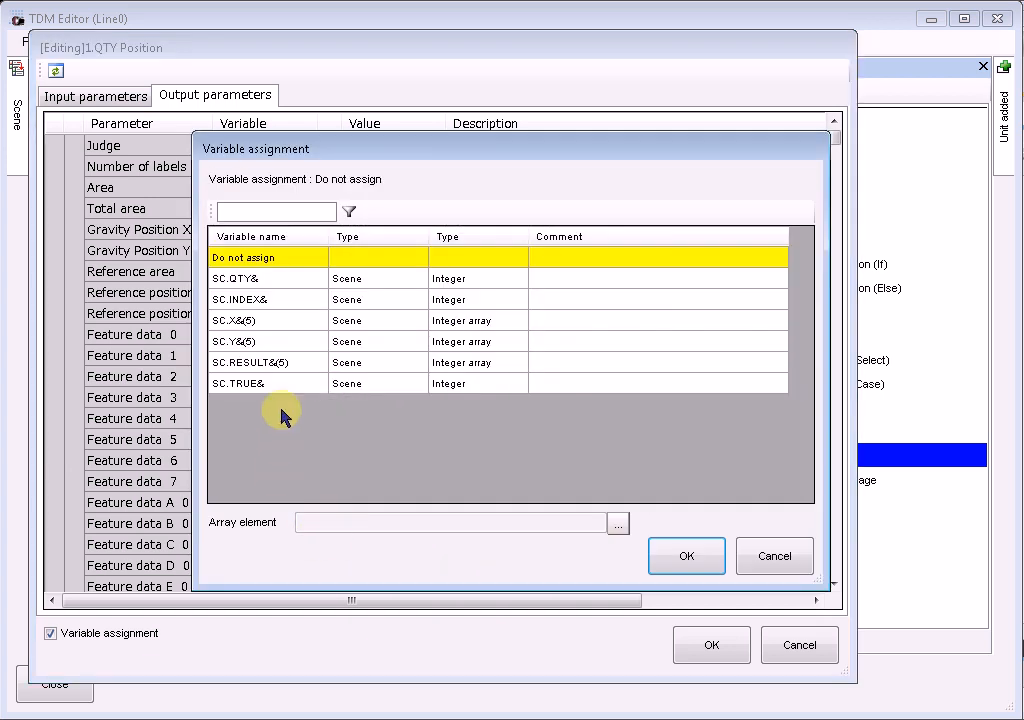
pyautogui.click(240, 322)
pyautogui.click(371, 520)
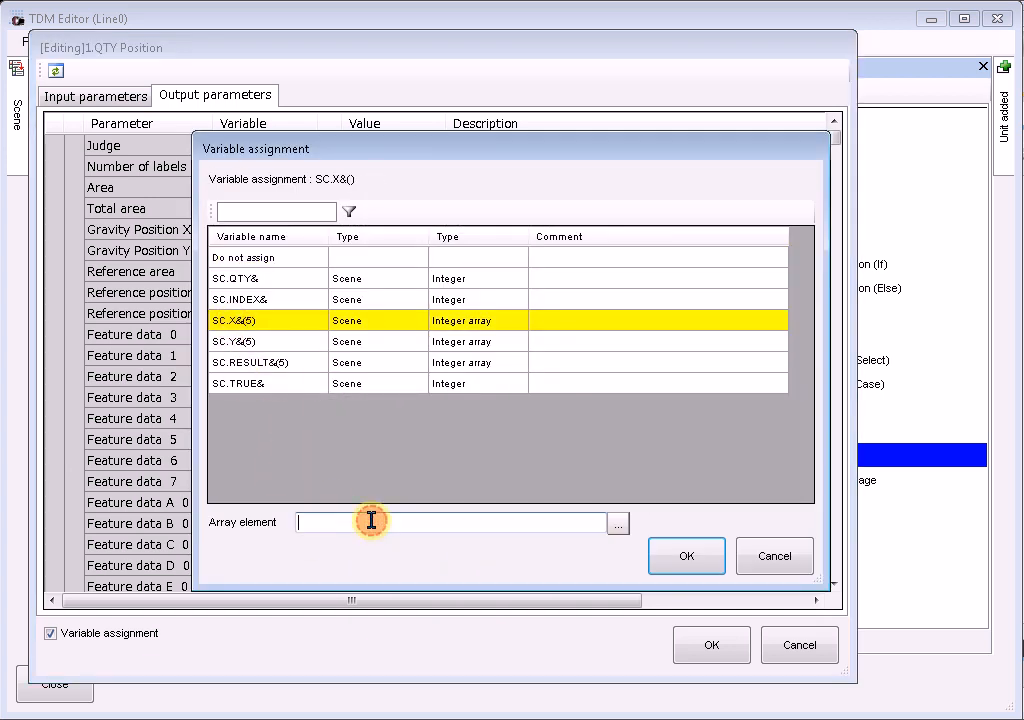
pyautogui.write('0')
pyautogui.click(686, 556)
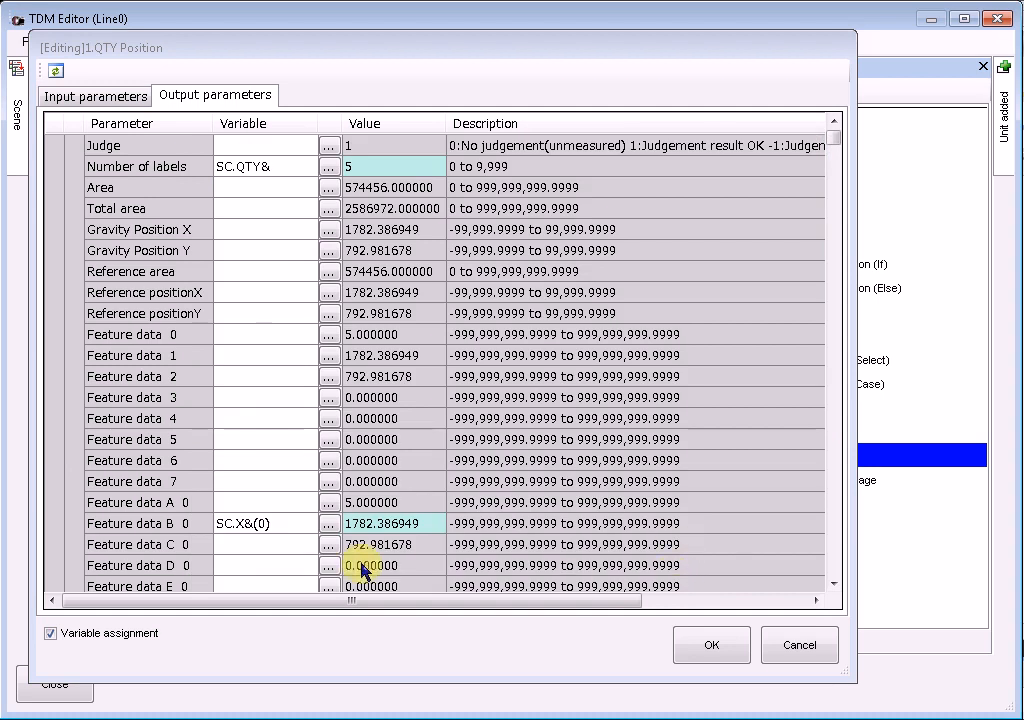
# Assign the output Feature data C 0 to element 0 of the scene array SC.Y&.
pyautogui.click(330, 546)
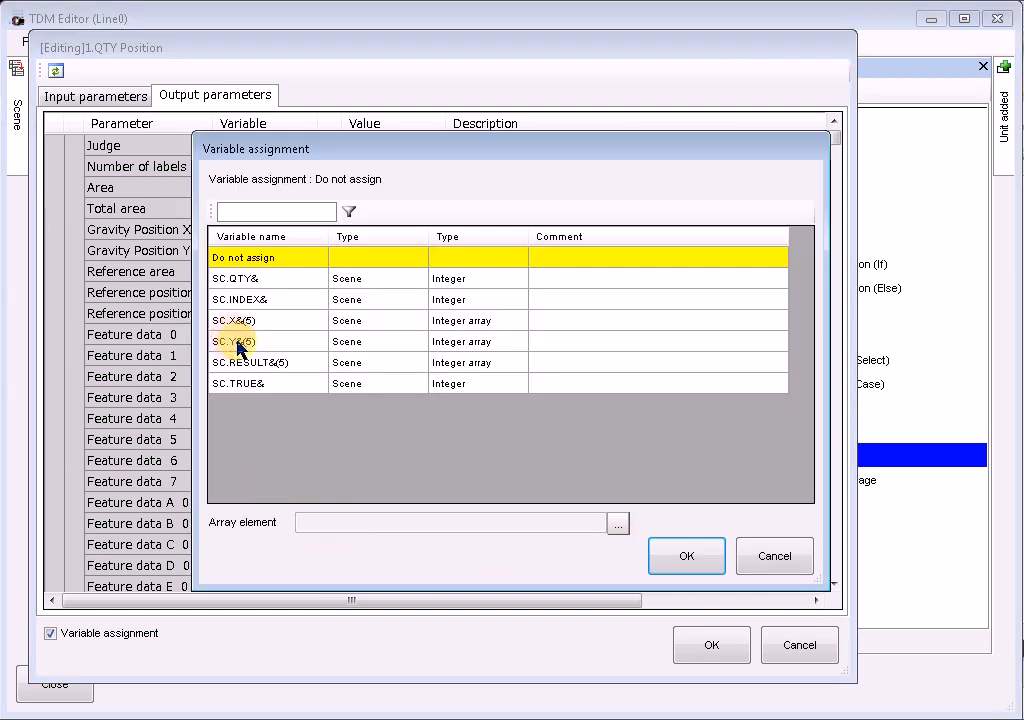
pyautogui.click(224, 341)
pyautogui.write('0')
pyautogui.click(686, 556)
pyautogui.click(330, 566)
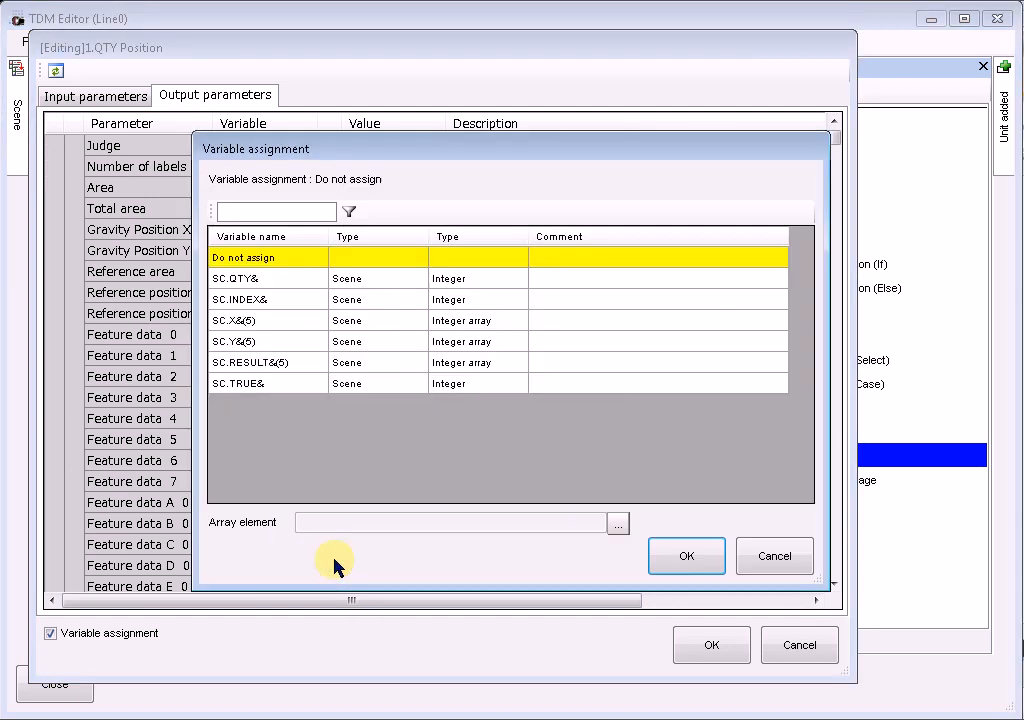
pyautogui.click(690, 556)
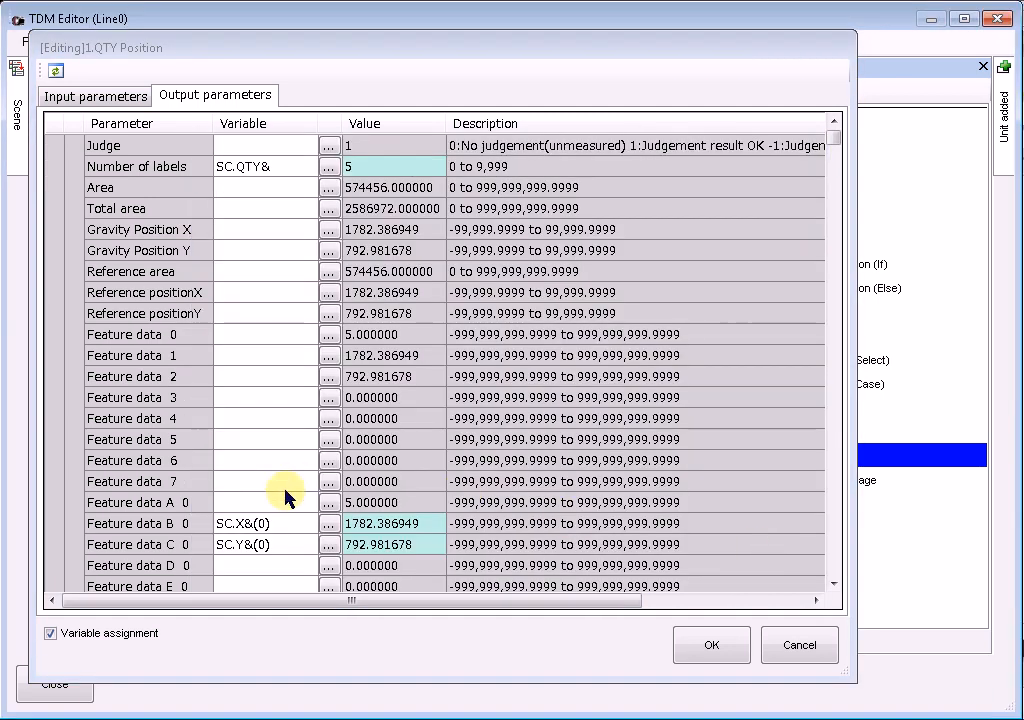
# Assign the output Feature data B 1 to element 1 of the scene array SC.X&.
pyautogui.click(280, 502)
pyautogui.scroll(-4, 272, 505)
pyautogui.click(328, 440)
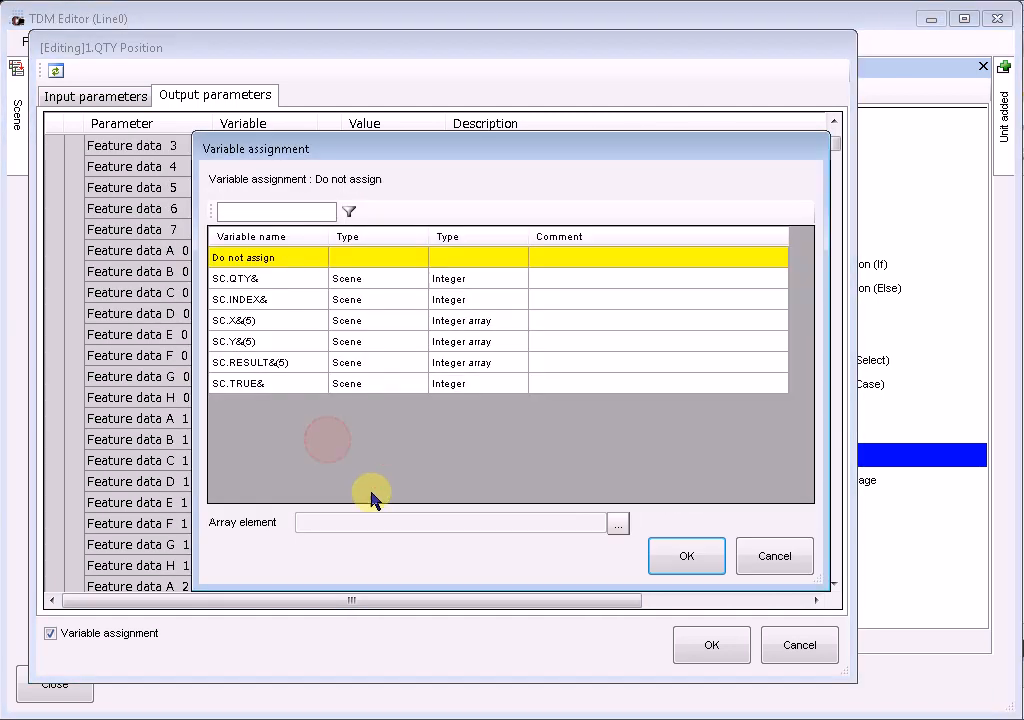
pyautogui.click(241, 321)
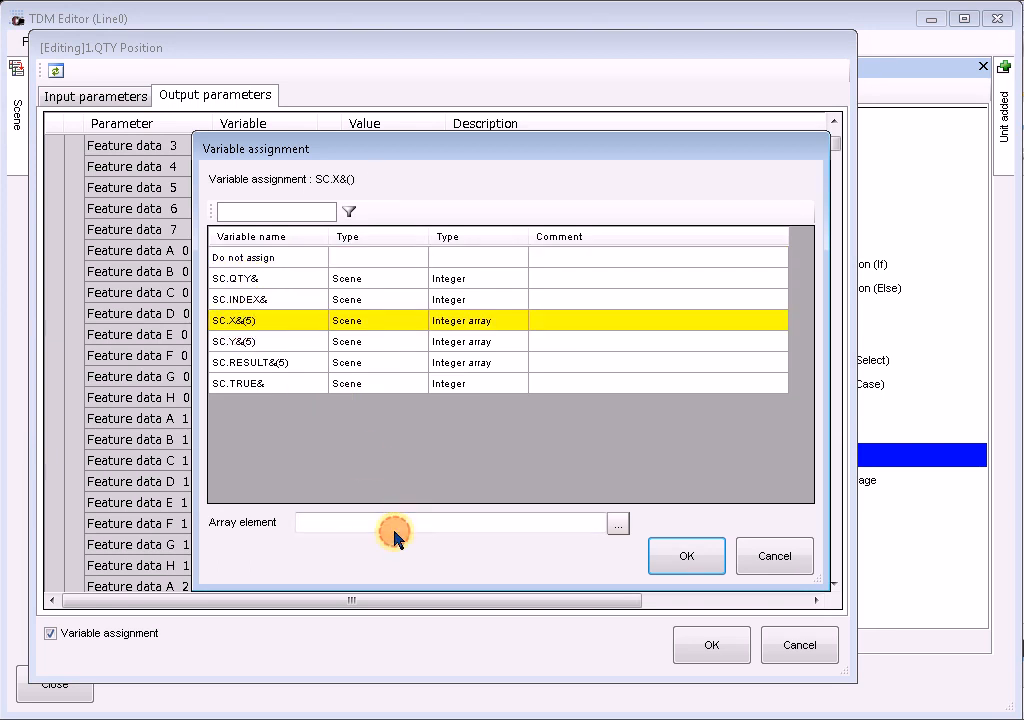
pyautogui.write('1')
pyautogui.click(670, 555)
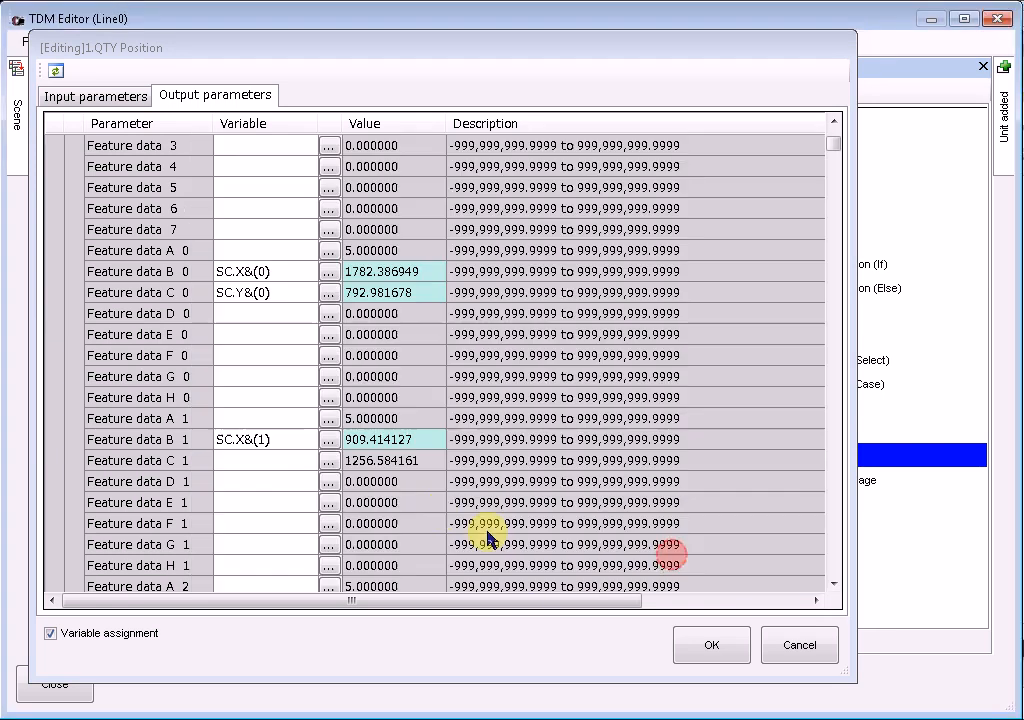
# Assign the output Feature data C 1 to element 1 of the scene array SC.Y&.
pyautogui.click(328, 460)
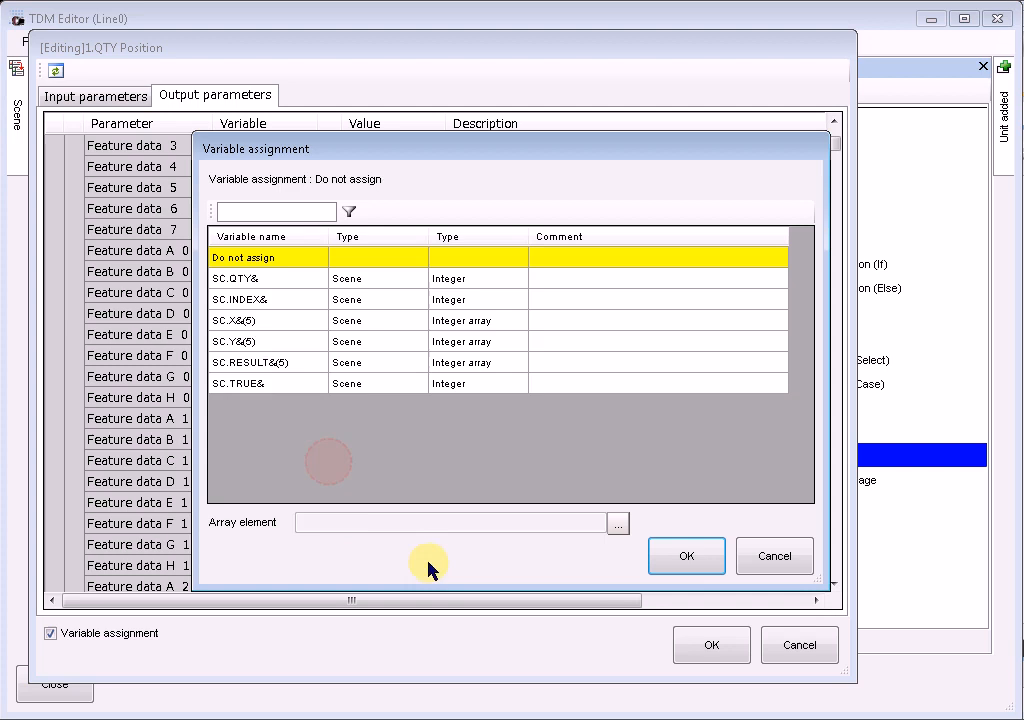
pyautogui.click(248, 342)
pyautogui.click(491, 525)
pyautogui.write('1')
pyautogui.click(686, 556)
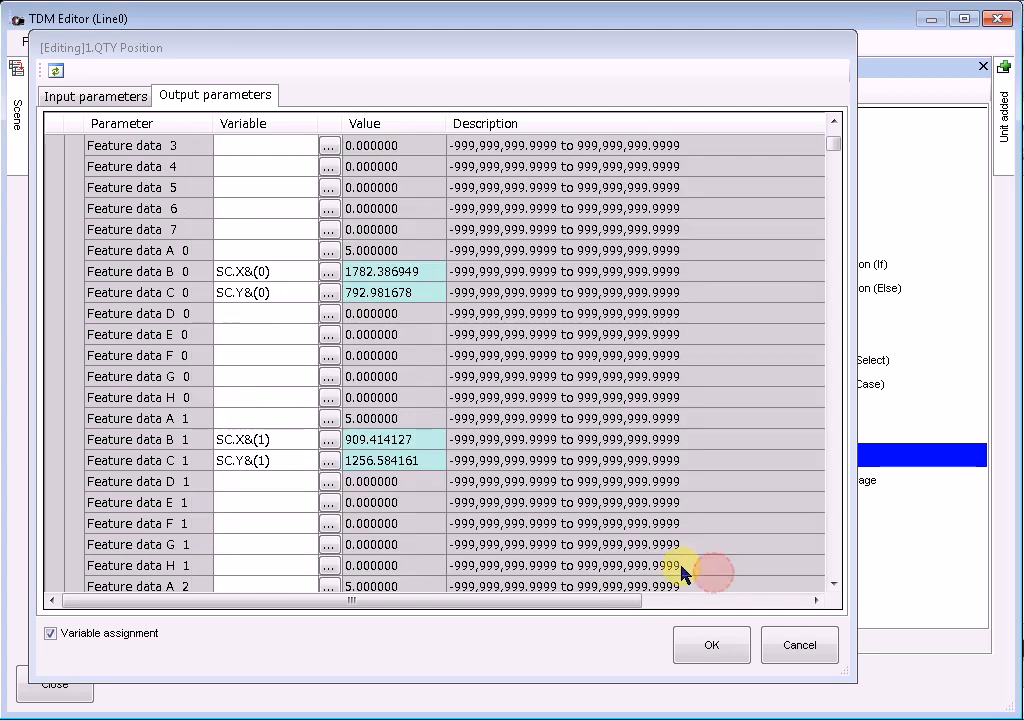
# Assign the output Feature data B 2 to element 2 of the scene array SC.X&.
pyautogui.click(270, 530)
pyautogui.scroll(-2, 270, 530)
pyautogui.scroll(-1, 260, 500)
pyautogui.click(270, 420)
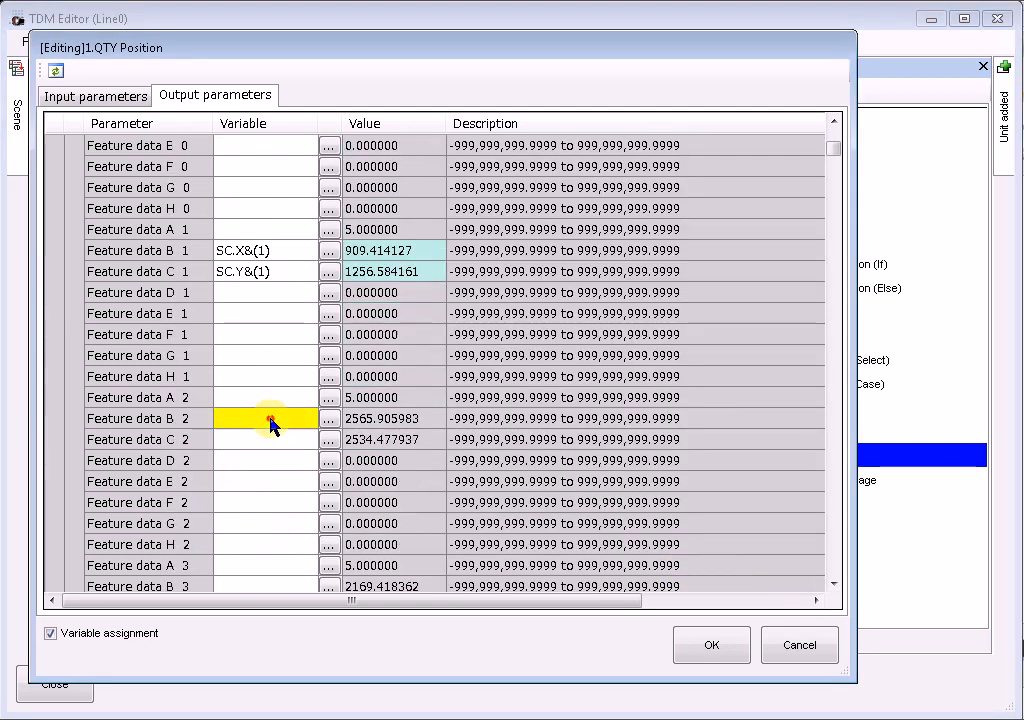
pyautogui.click(329, 418)
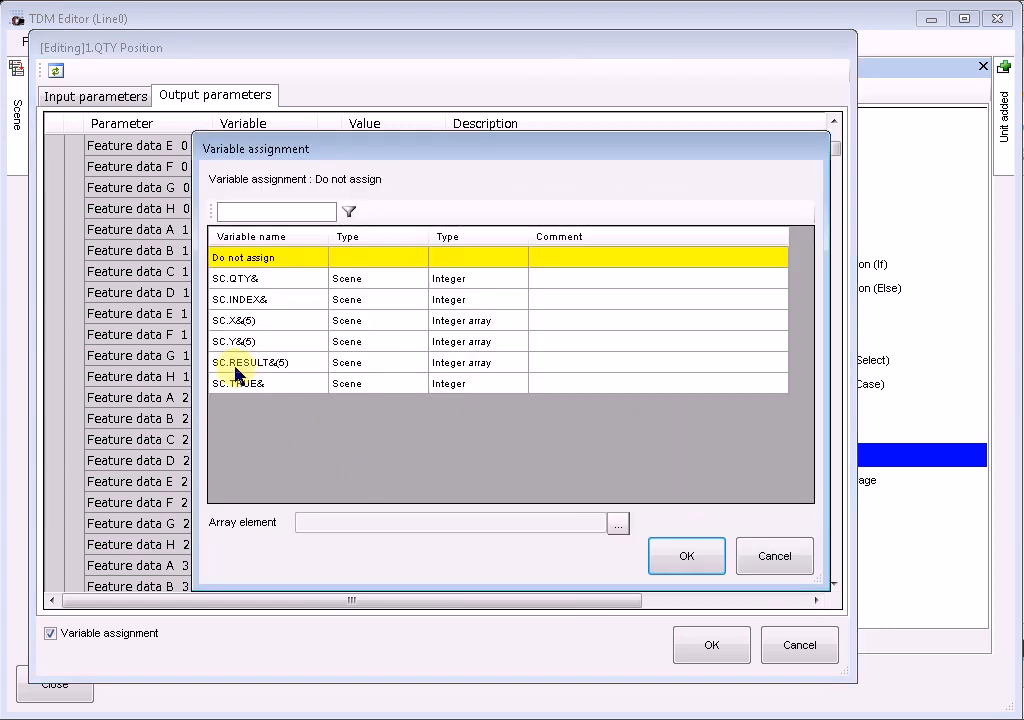
pyautogui.click(220, 321)
pyautogui.click(325, 523)
pyautogui.write('2')
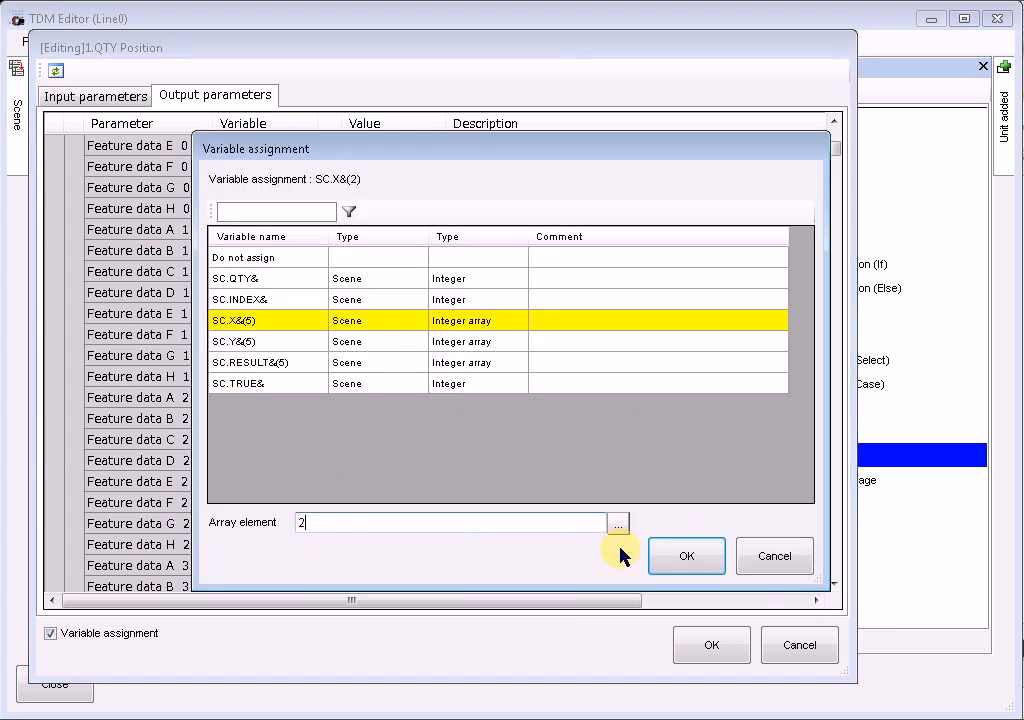
pyautogui.click(686, 556)
# Assign the output Feature data C 2 to element 2 of the scene array SC.Y&.
pyautogui.click(260, 439)
pyautogui.click(330, 440)
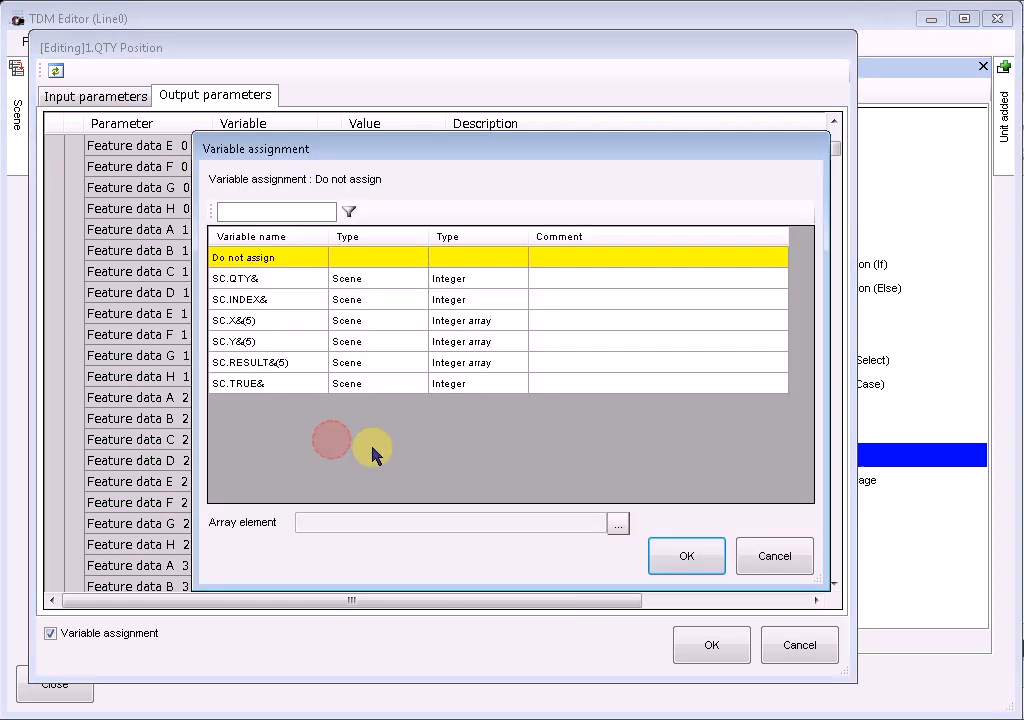
pyautogui.click(262, 342)
pyautogui.click(501, 534)
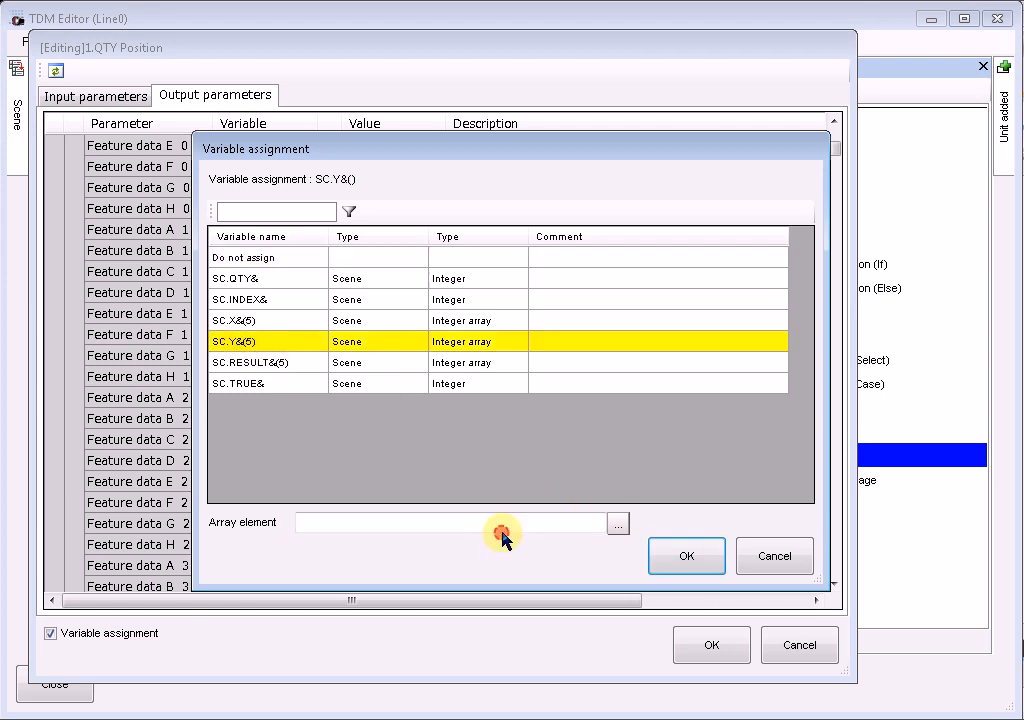
pyautogui.write('2')
pyautogui.click(680, 556)
# Assign the output Feature data B 3 to element 3 of the scene array SC.X&.
pyautogui.click(240, 506)
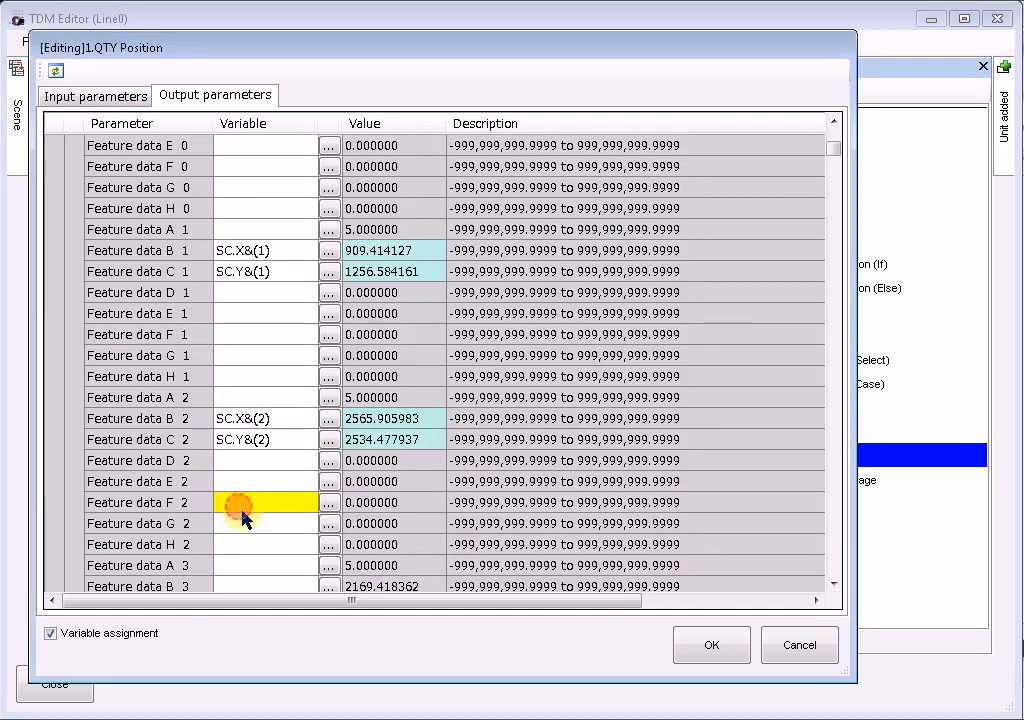
pyautogui.scroll(-1, 245, 515)
pyautogui.click(300, 523)
pyautogui.click(330, 523)
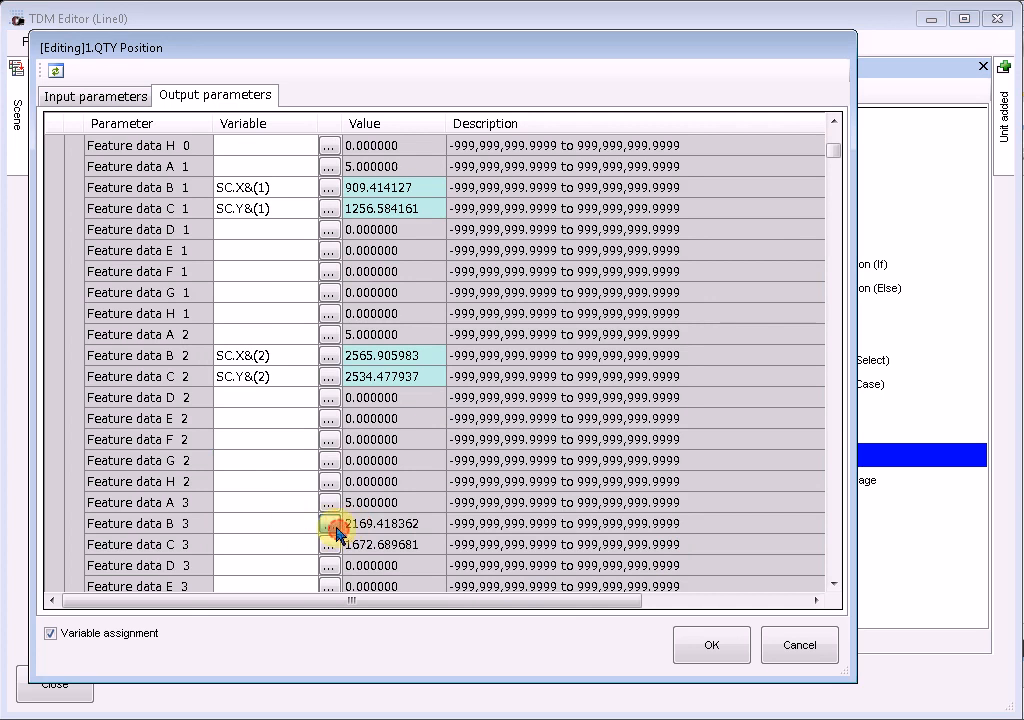
pyautogui.click(242, 320)
pyautogui.write('3')
pyautogui.click(684, 552)
# Assign the output Feature data C 3 to element 3 of the scene array SC.Y&.
pyautogui.click(330, 546)
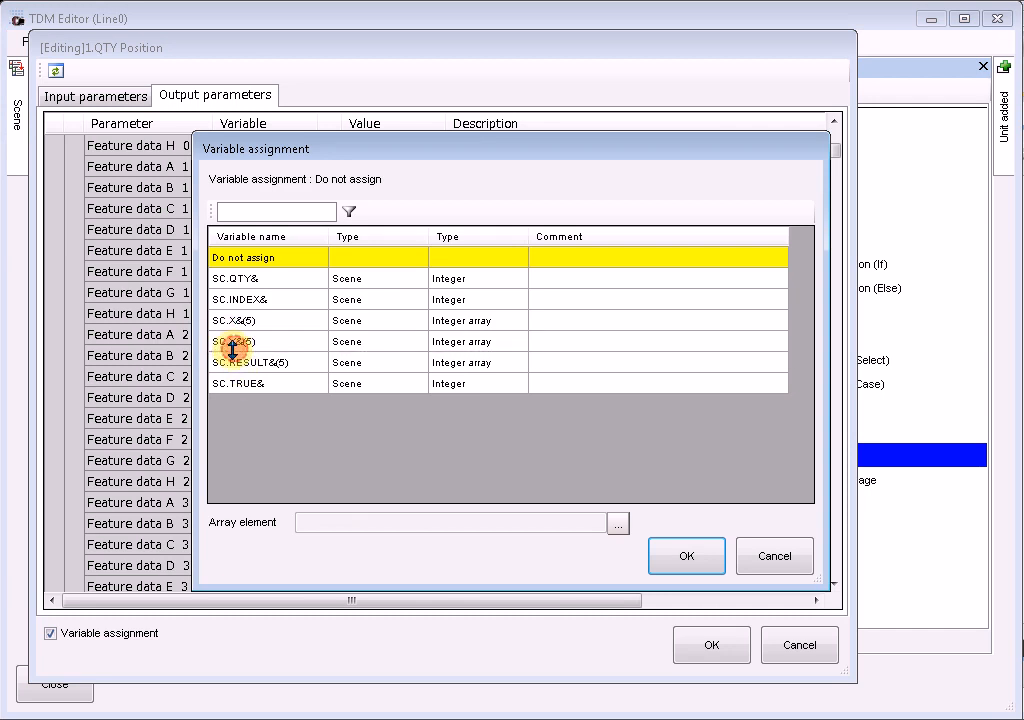
pyautogui.click(232, 341)
pyautogui.click(306, 521)
pyautogui.write('3')
pyautogui.click(682, 556)
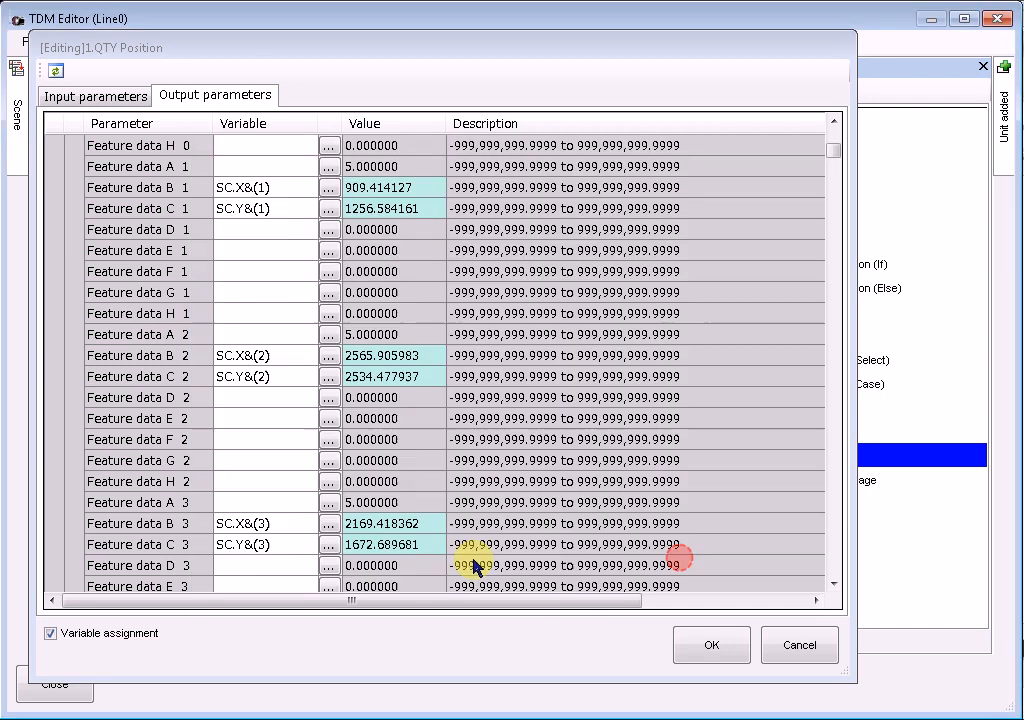
# Assign the output Feature data B 4 to element 4 of the scene array SC.X&.
pyautogui.click(236, 560)
pyautogui.scroll(-4, 238, 553)
pyautogui.click(280, 437)
pyautogui.click(327, 440)
pyautogui.click(225, 320)
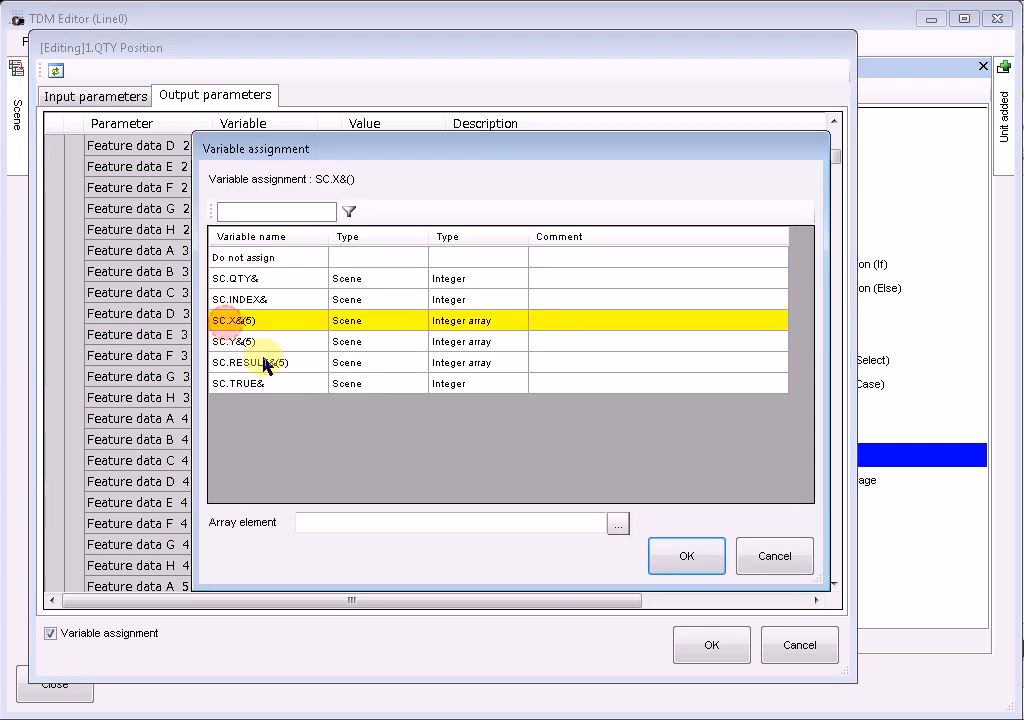
pyautogui.click(393, 524)
pyautogui.write('4')
pyautogui.click(660, 546)
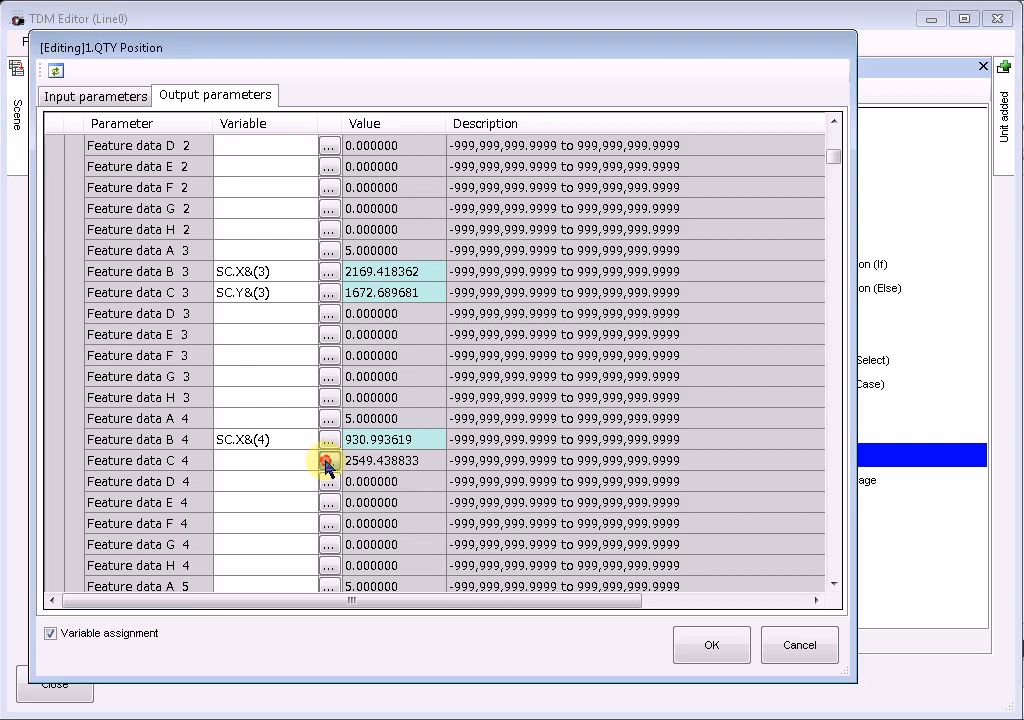
# Assign the output Feature data C 4 to element 4 of the scene array SC.Y&.
pyautogui.click(327, 461)
pyautogui.click(235, 343)
pyautogui.click(373, 524)
pyautogui.write('4')
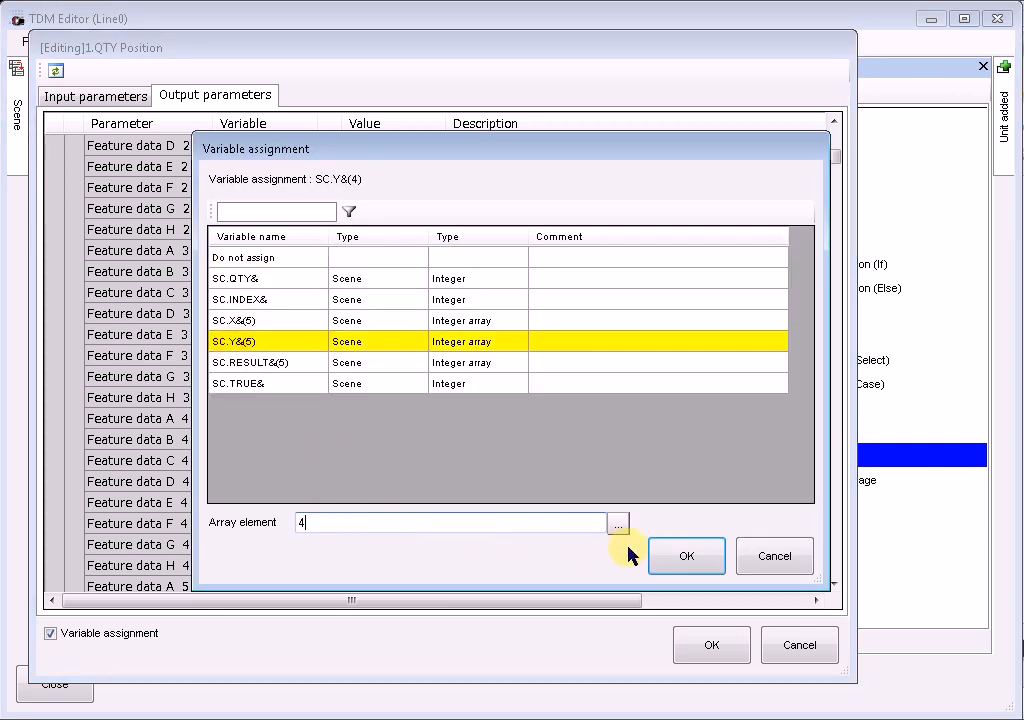
pyautogui.click(686, 556)
# Assign the output Feature data B 5 to element 5 of the scene array SC.X&.
pyautogui.click(265, 460)
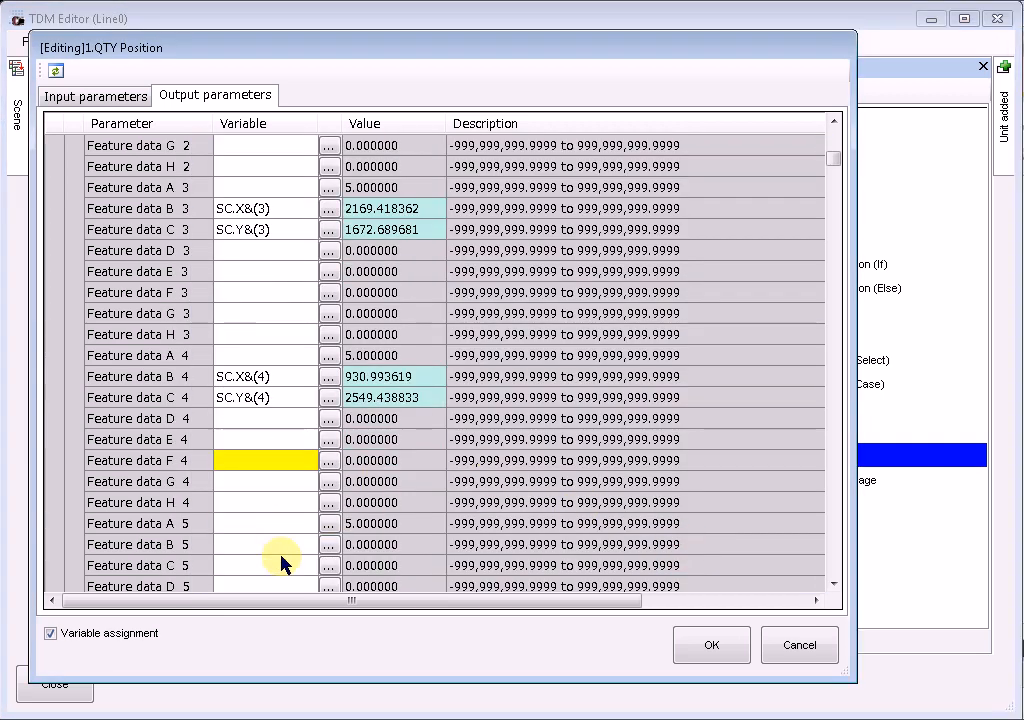
pyautogui.click(329, 544)
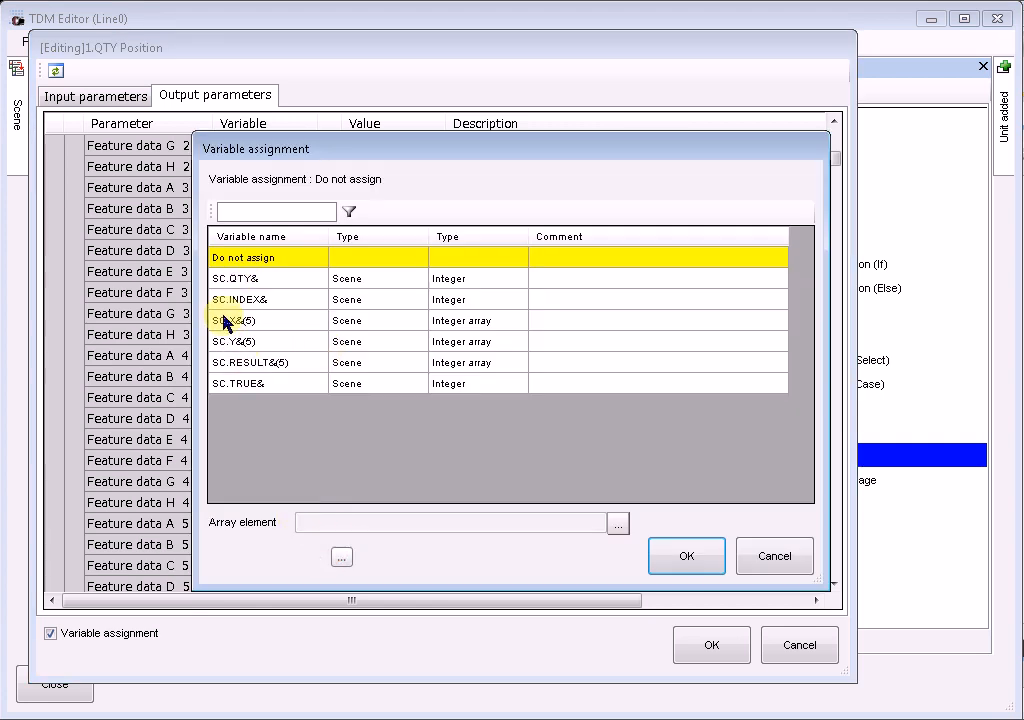
pyautogui.click(228, 322)
pyautogui.click(330, 524)
pyautogui.write('5')
pyautogui.click(686, 556)
# Assign the output Feature data C 5 to element 5 of the scene array SC.Y& and apply the QTY Position parameters.
pyautogui.click(329, 565)
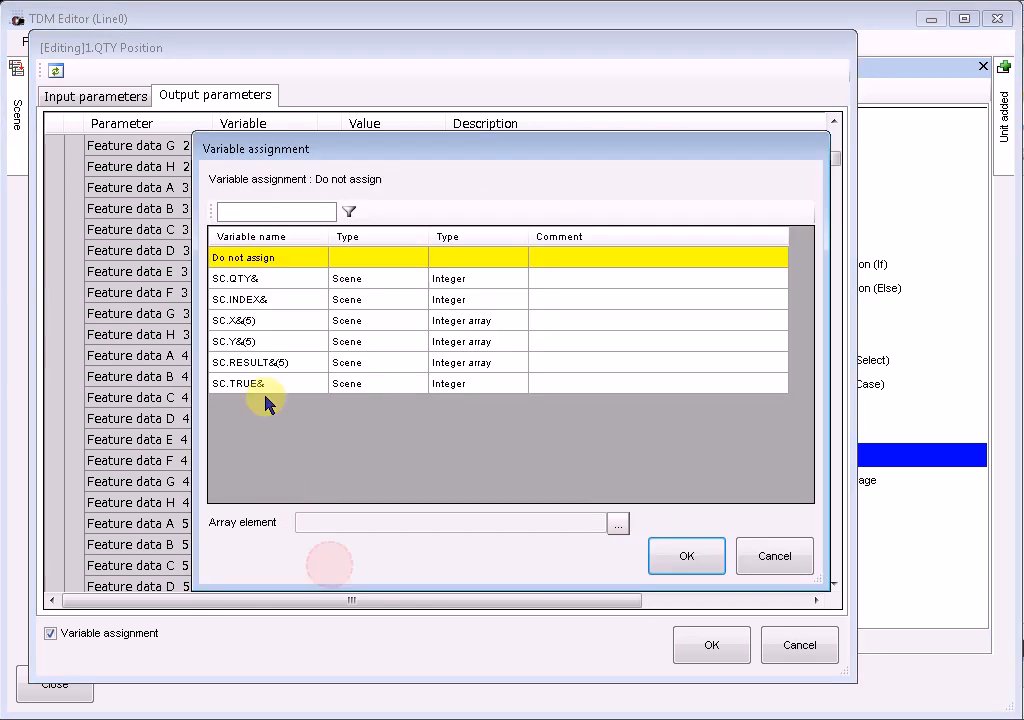
pyautogui.click(228, 342)
pyautogui.click(526, 524)
pyautogui.write('5')
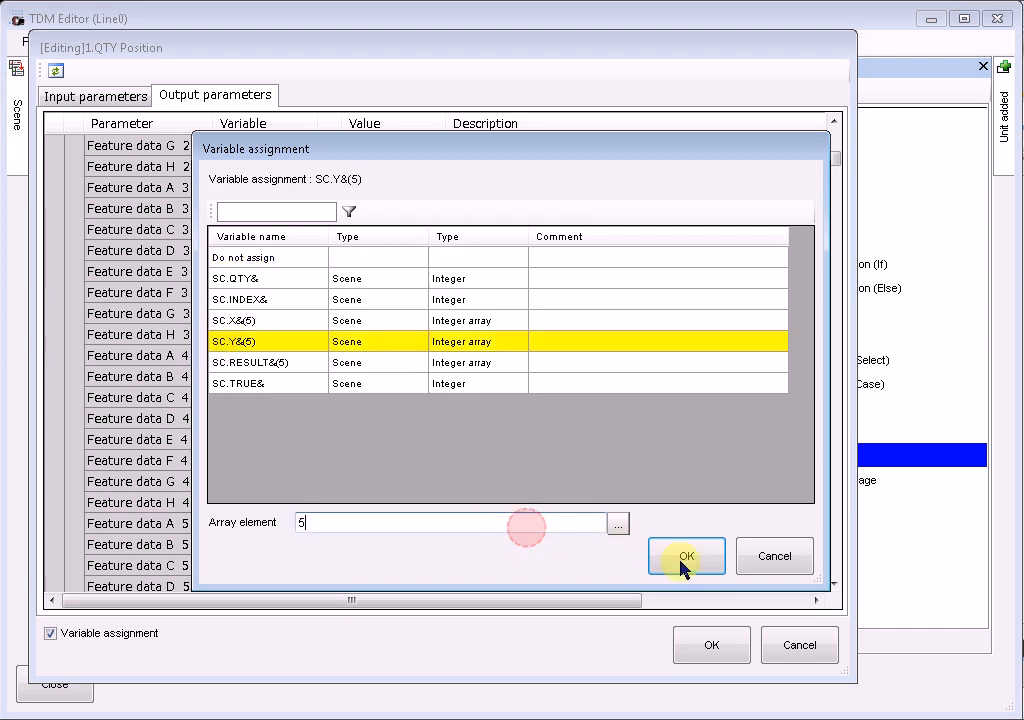
pyautogui.click(686, 556)
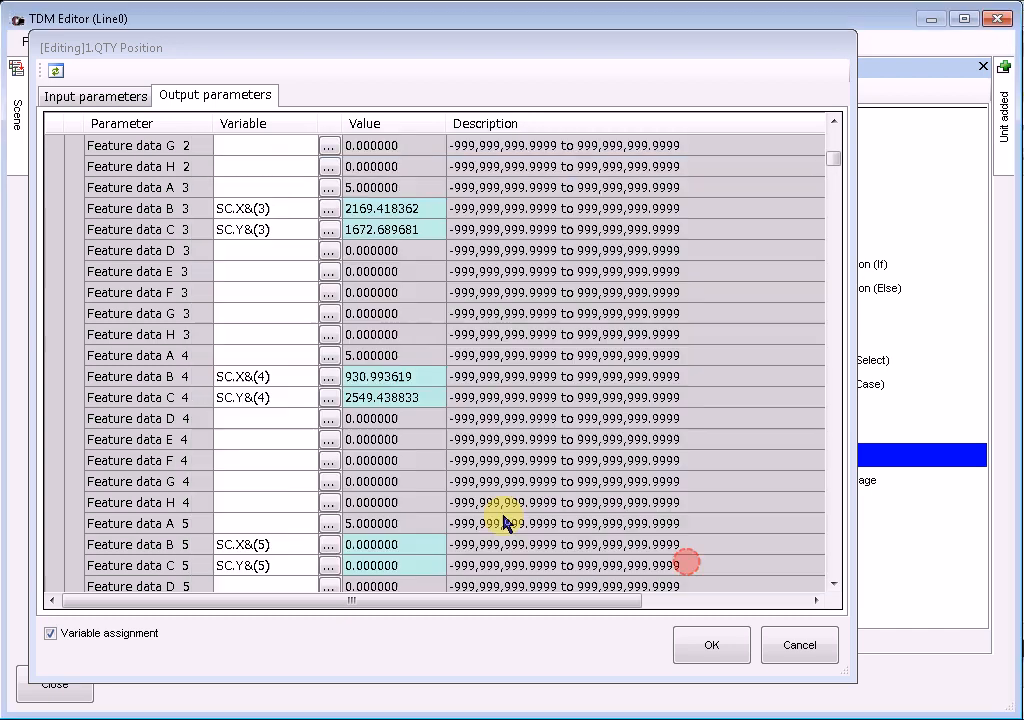
pyautogui.click(690, 640)
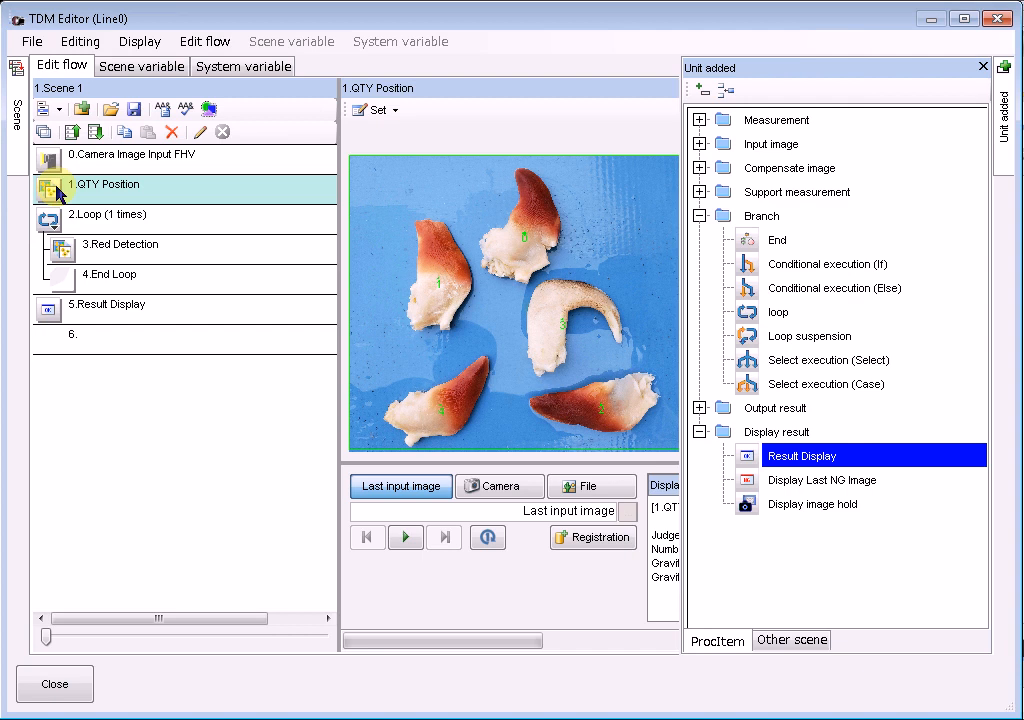
# Assign the scene variable SC.QTY& to the Loop unit's Number of loops input parameter.
pyautogui.click(100, 229)
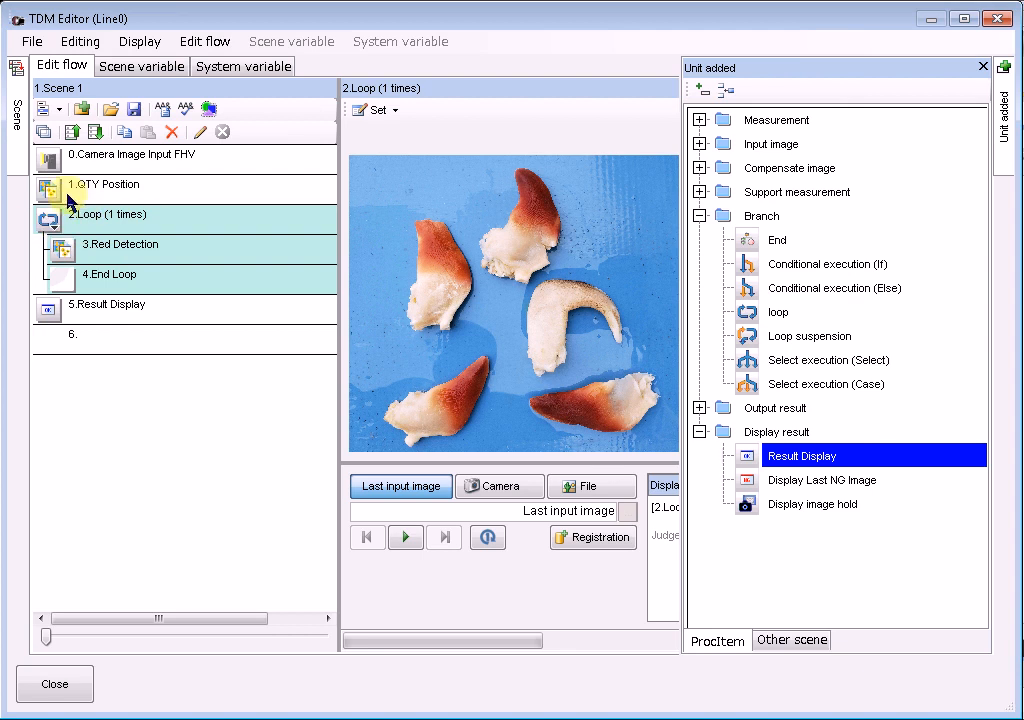
pyautogui.click(376, 110)
pyautogui.click(400, 133)
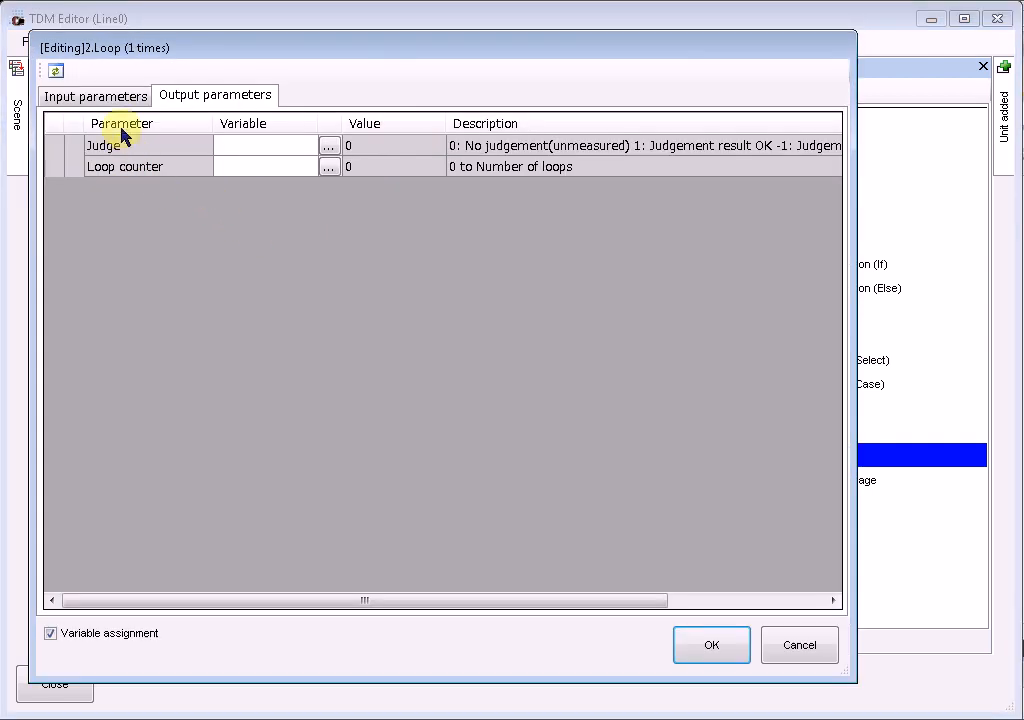
pyautogui.click(97, 96)
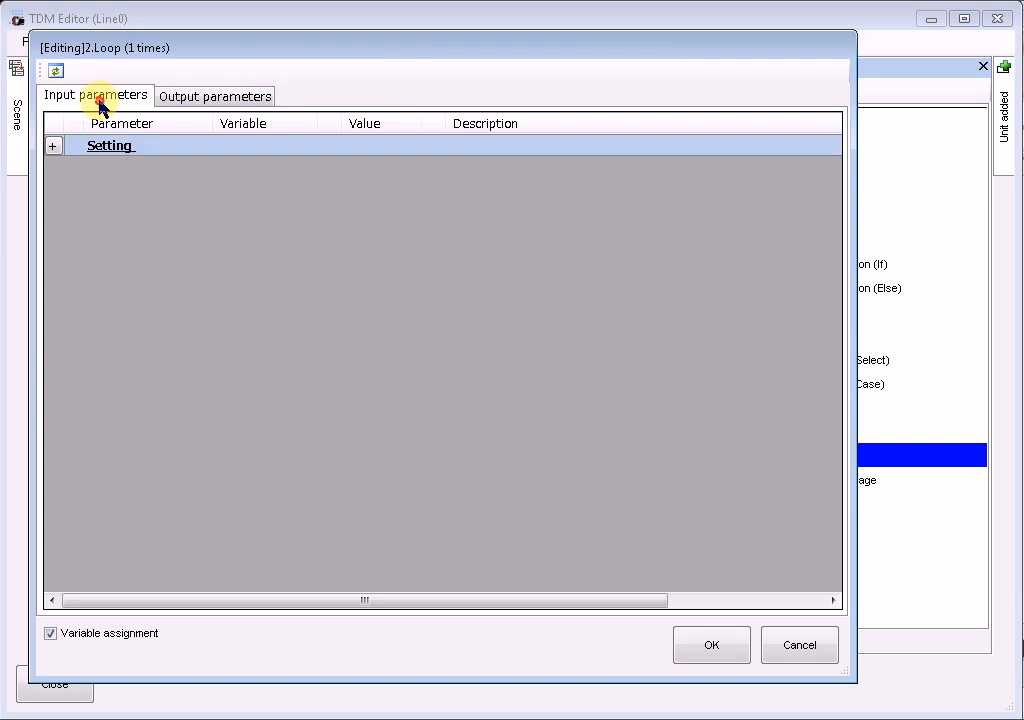
pyautogui.click(53, 148)
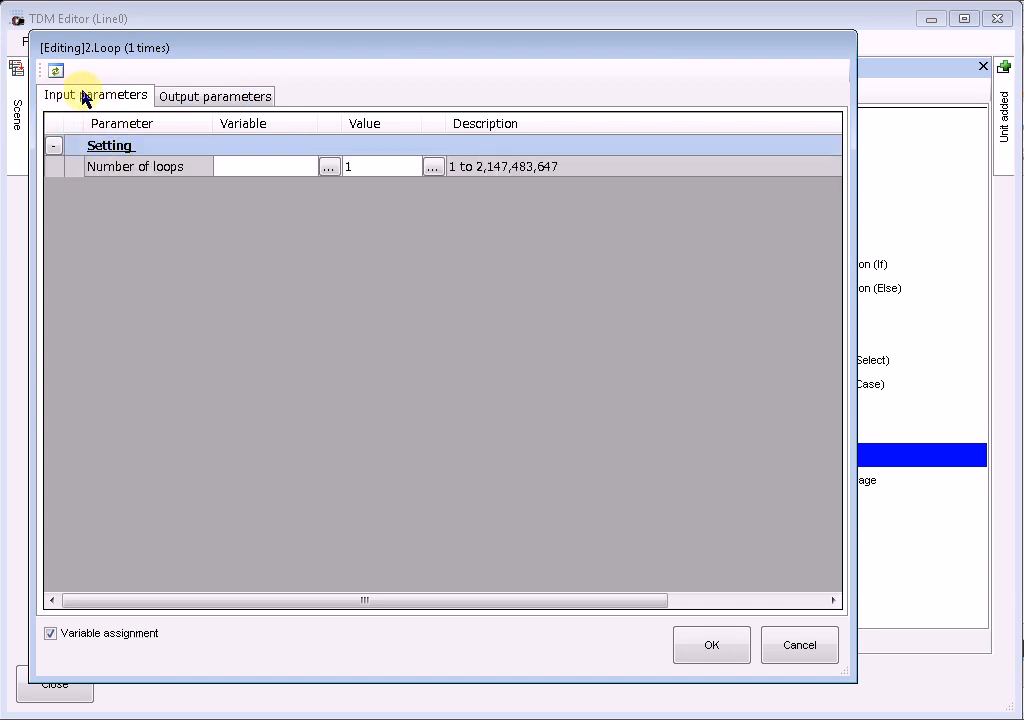
pyautogui.click(290, 166)
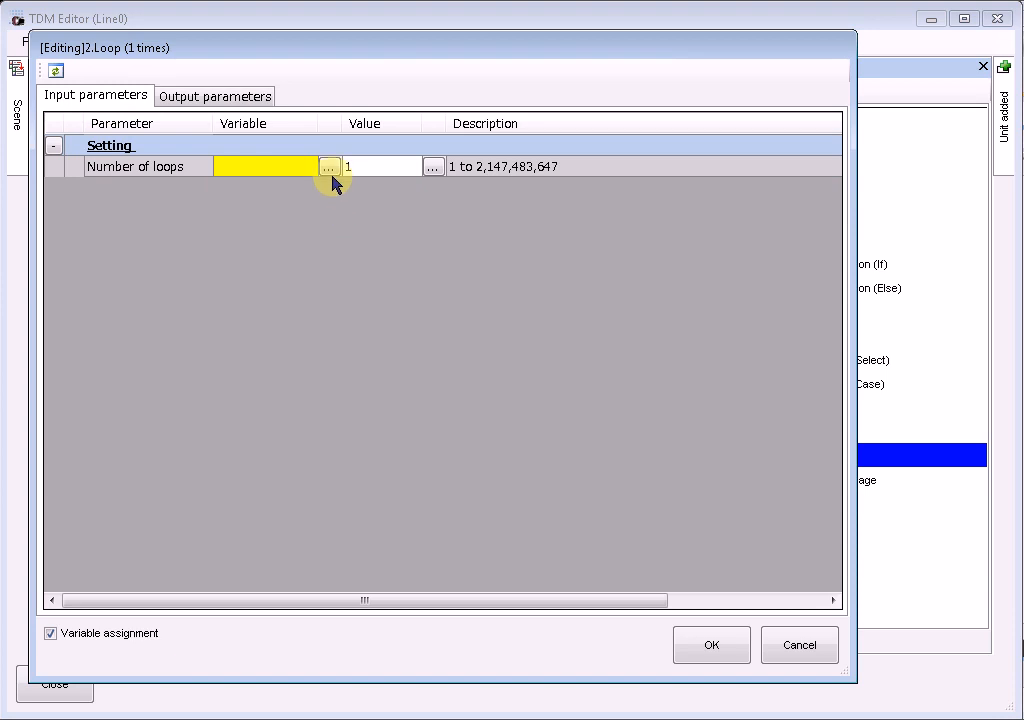
pyautogui.click(328, 166)
pyautogui.click(228, 280)
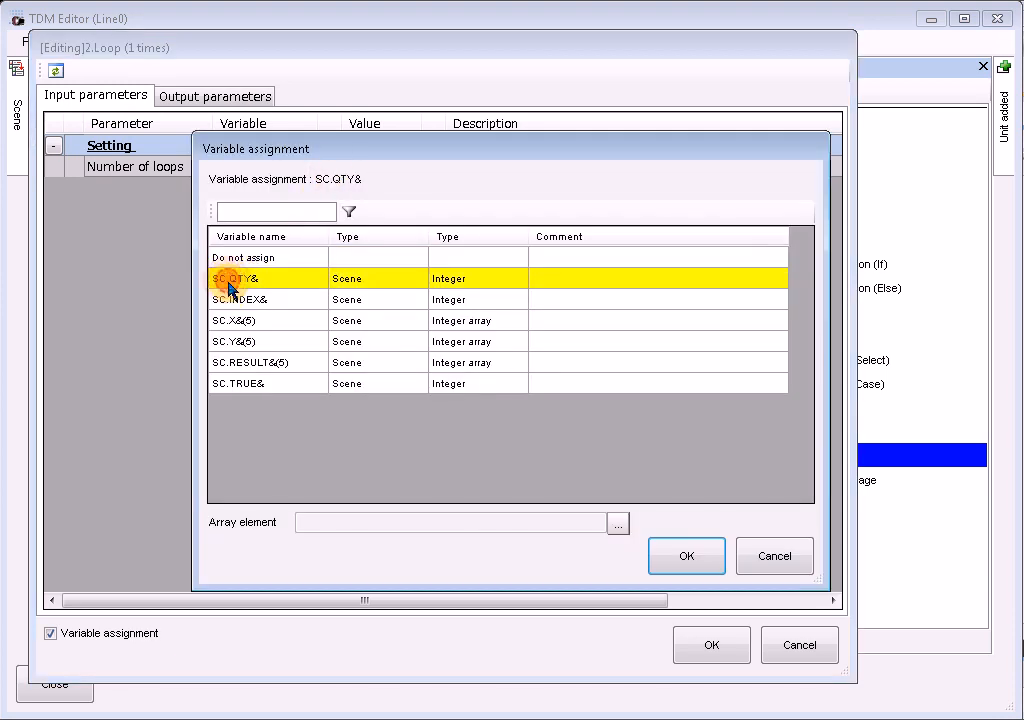
pyautogui.click(686, 558)
# Assign the Loop unit's output Loop counter to the scene variable SC.INDEX& and apply the parameters.
pyautogui.click(203, 95)
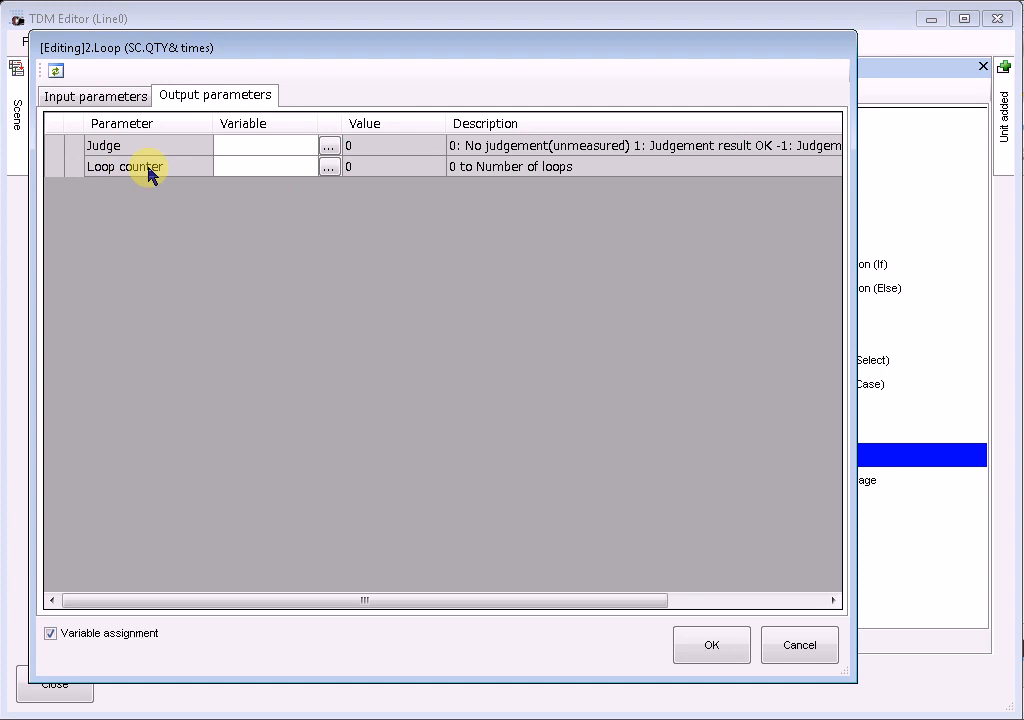
pyautogui.click(247, 169)
pyautogui.click(329, 167)
pyautogui.click(240, 300)
pyautogui.click(693, 560)
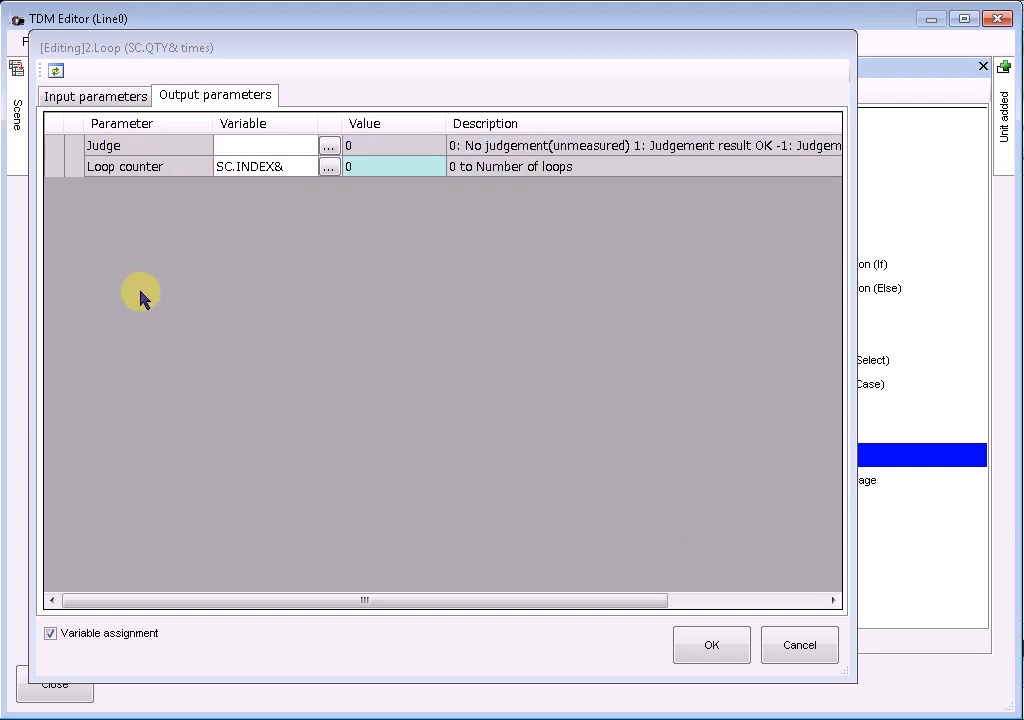
pyautogui.click(718, 645)
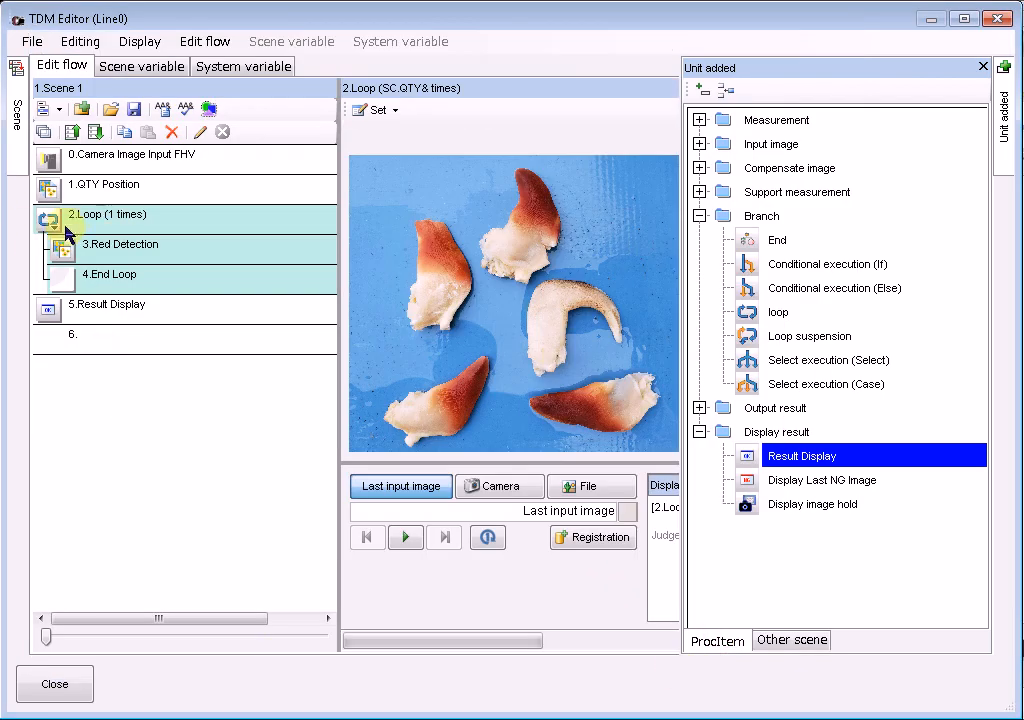
# In Red Detection, sample the red colour automatically from the lower-left piece and widen the hue range to about 349-26.
pyautogui.click(100, 256)
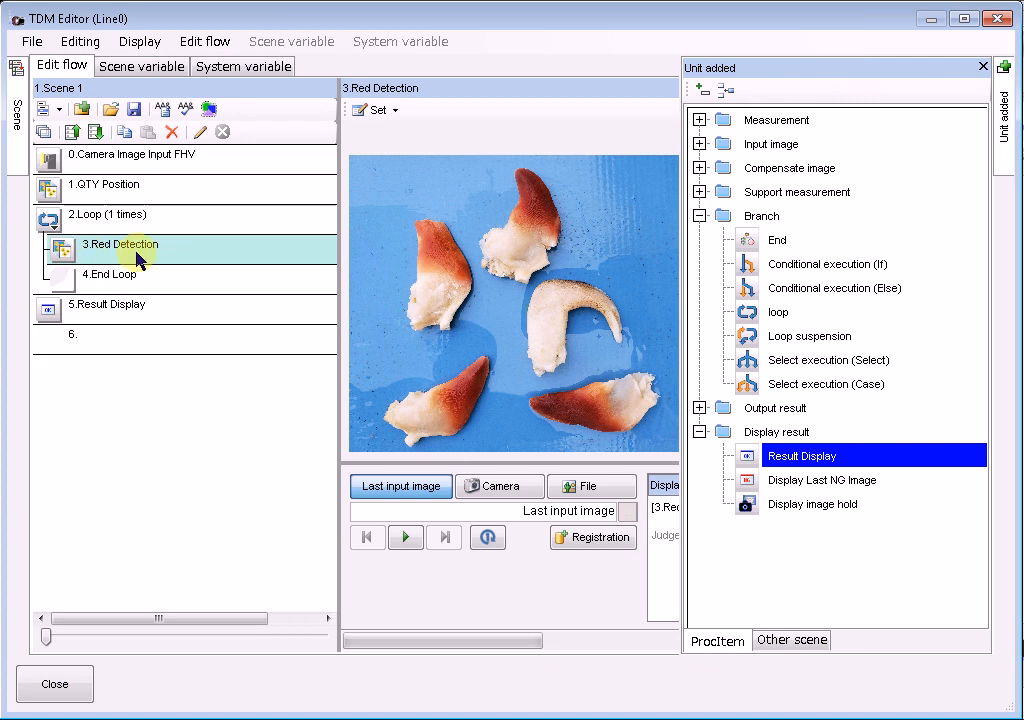
pyautogui.click(375, 110)
pyautogui.click(410, 156)
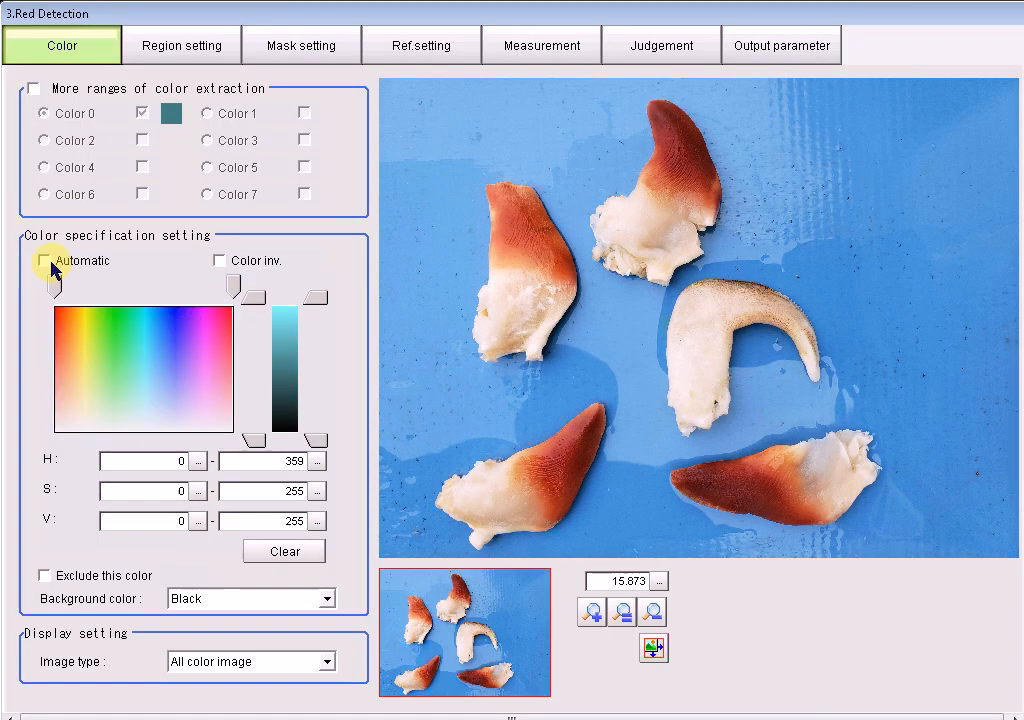
pyautogui.moveTo(542, 456); pyautogui.dragTo(583, 488)
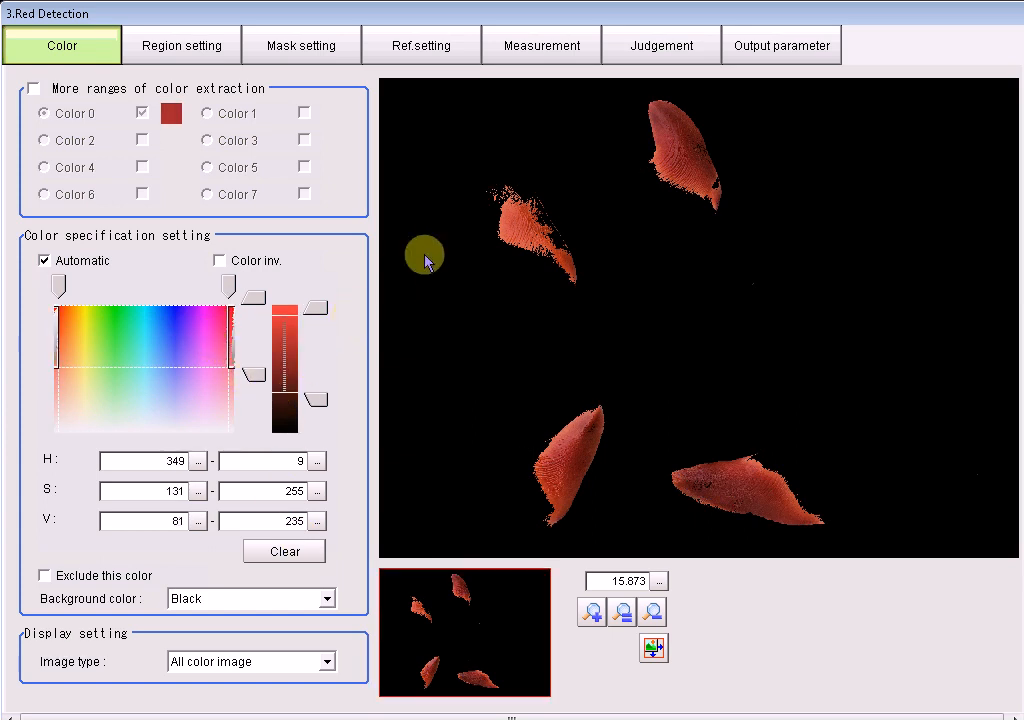
pyautogui.moveTo(58, 288); pyautogui.dragTo(67, 289)
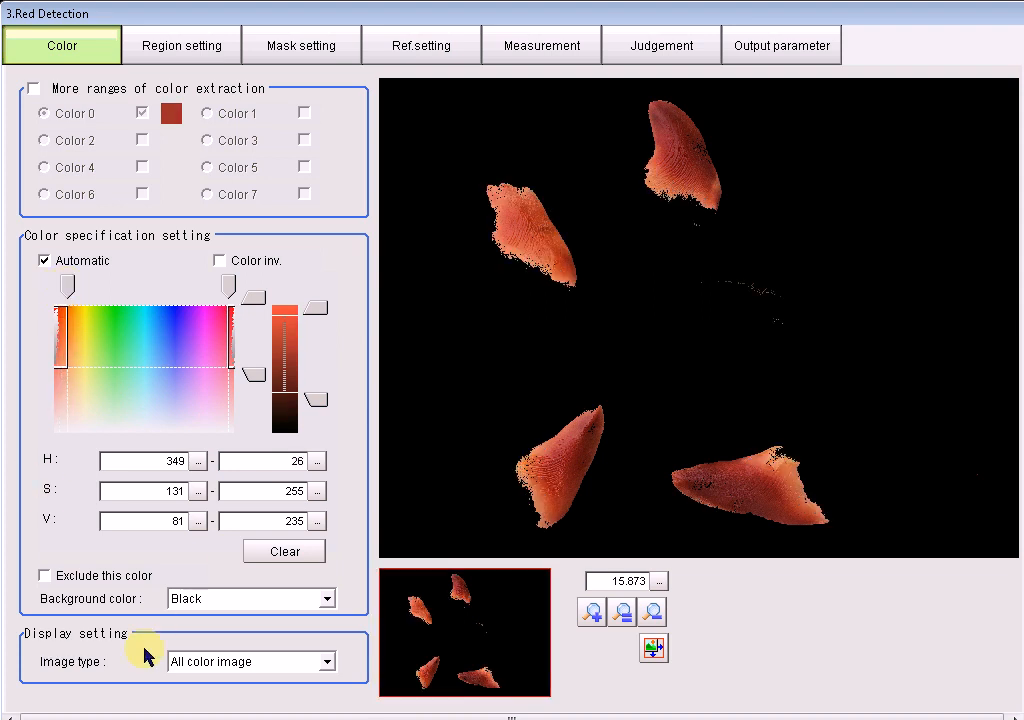
# Add an elliptical measurement region to Red Detection, centred at 2016, 1512 with both radii about 311.
pyautogui.click(175, 43)
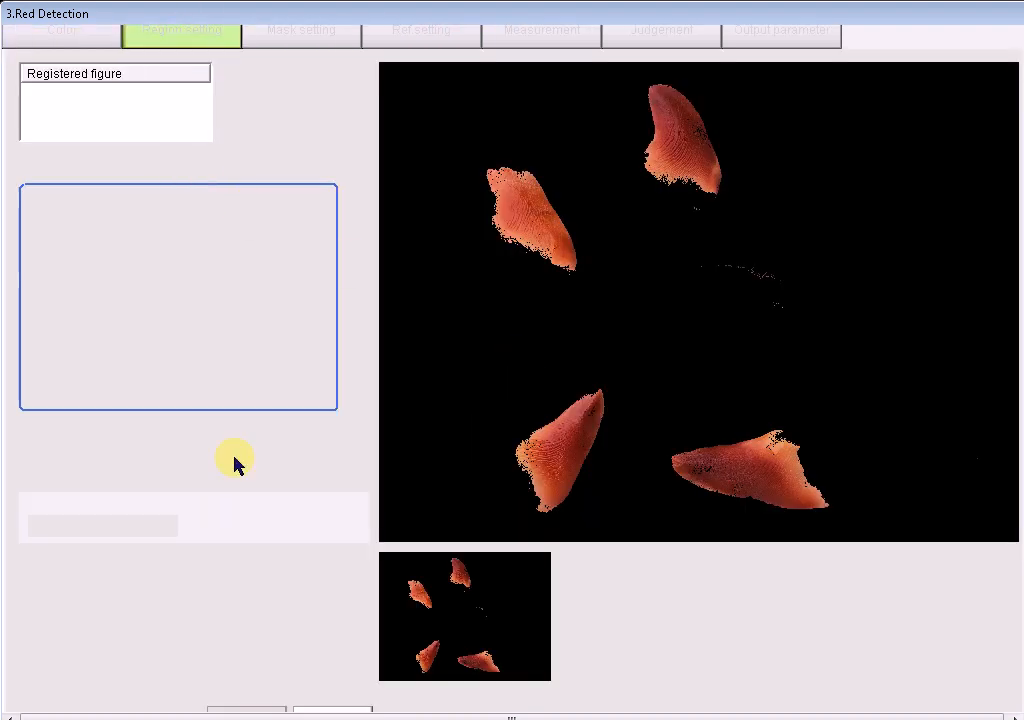
pyautogui.click(312, 82)
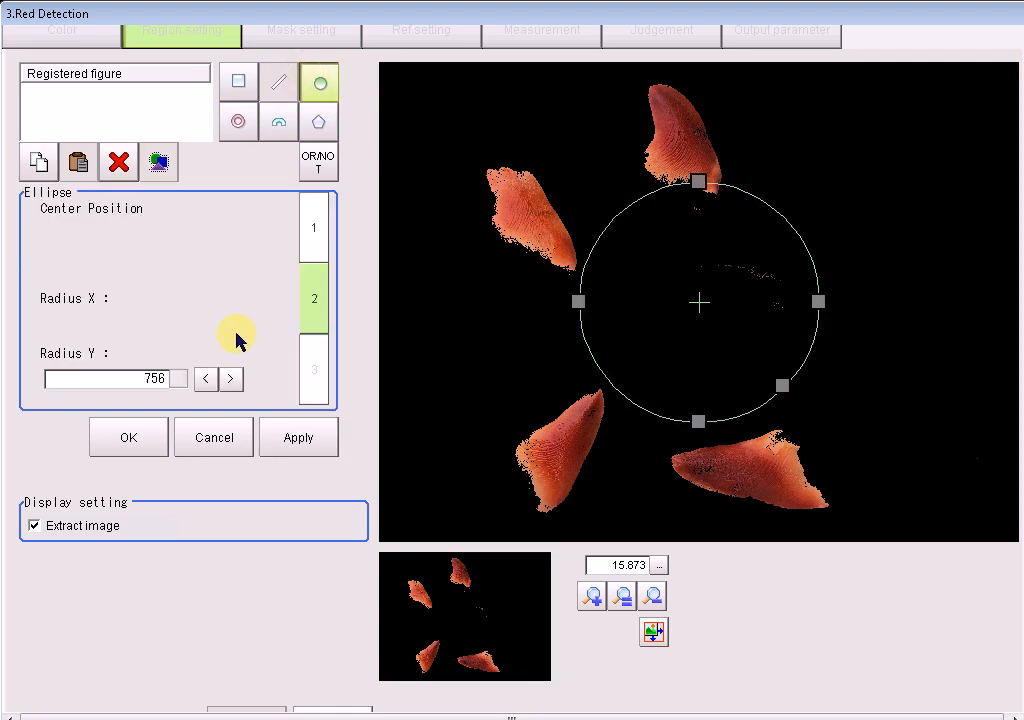
pyautogui.moveTo(780, 385); pyautogui.dragTo(724, 364)
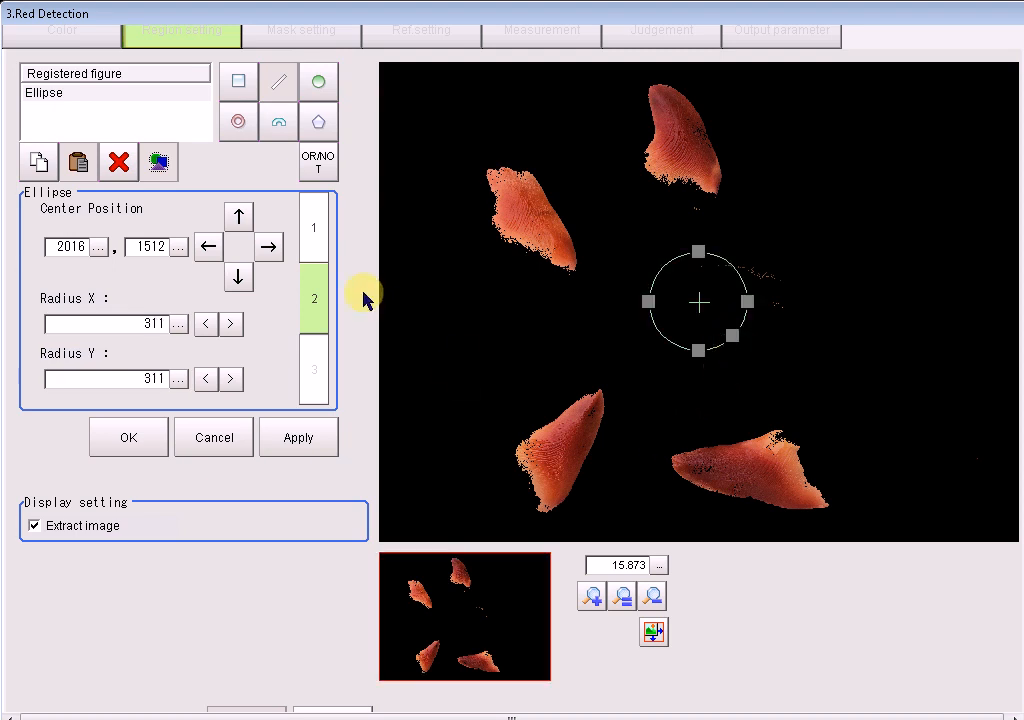
pyautogui.click(112, 440)
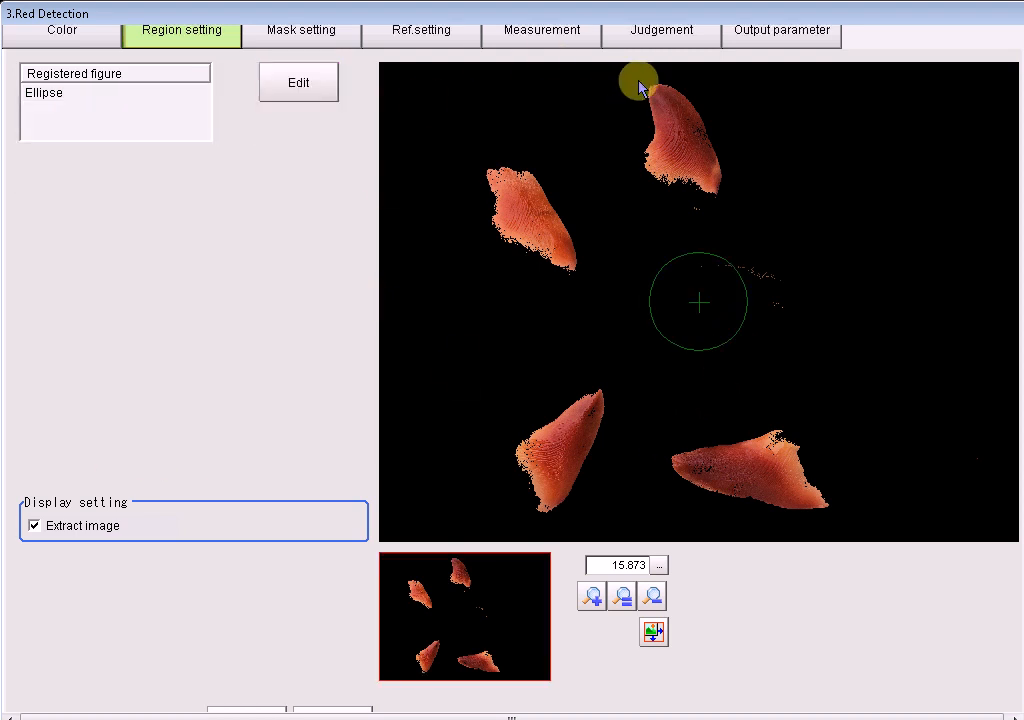
# Set Red Detection's judgement 0 to Total area with a lower limit of 4000 and save the unit settings.
pyautogui.click(641, 36)
pyautogui.click(69, 130)
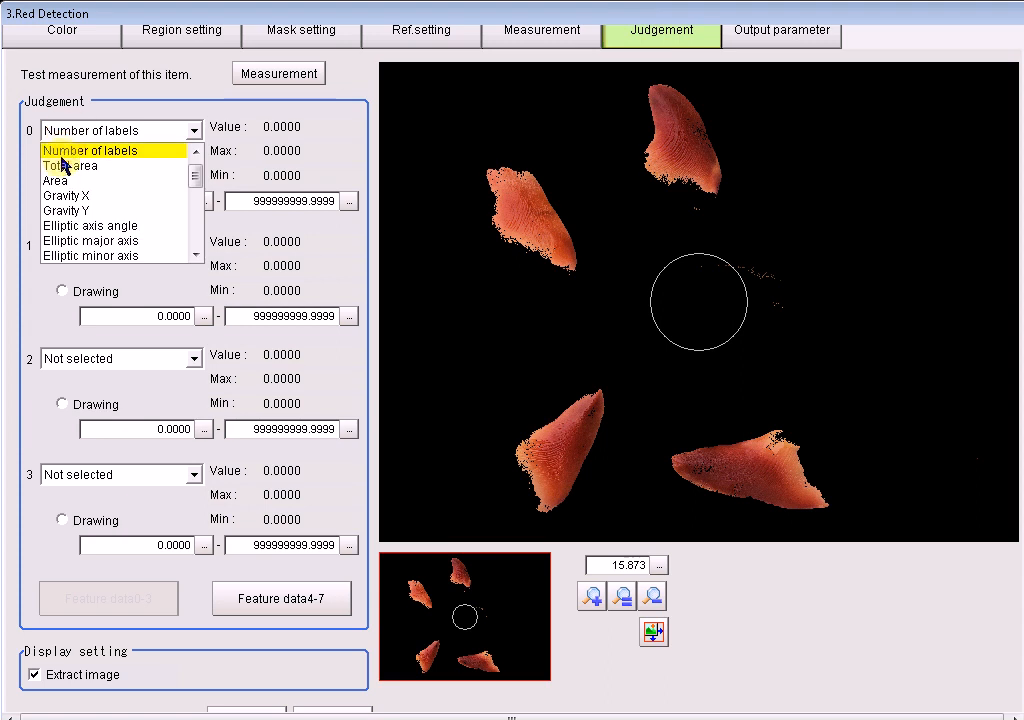
pyautogui.click(62, 166)
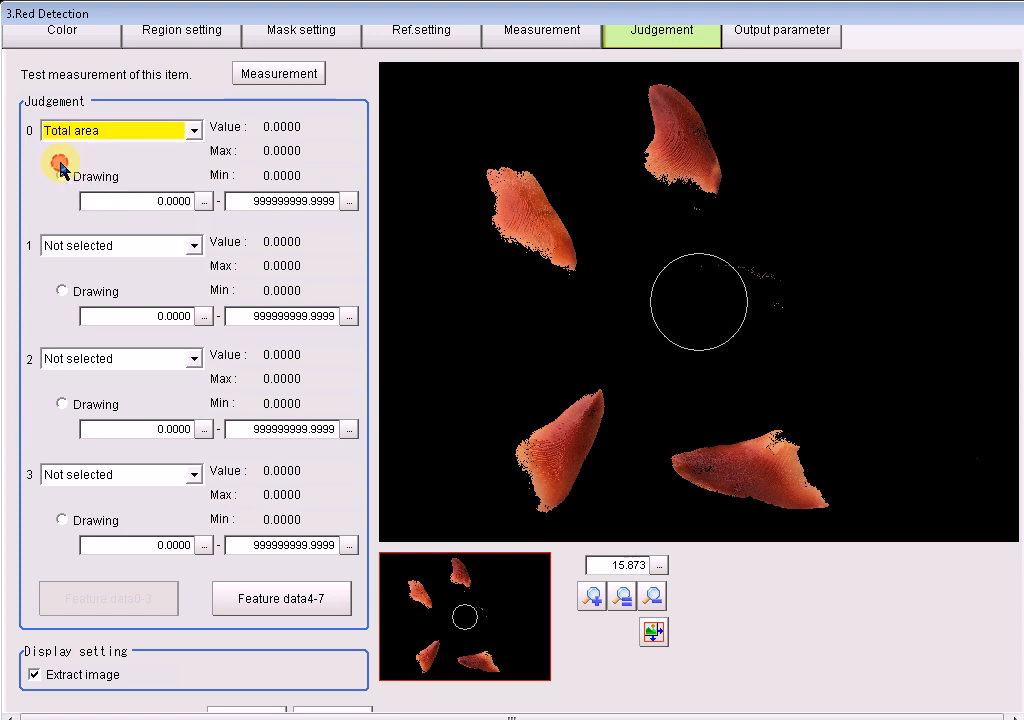
pyautogui.click(203, 201)
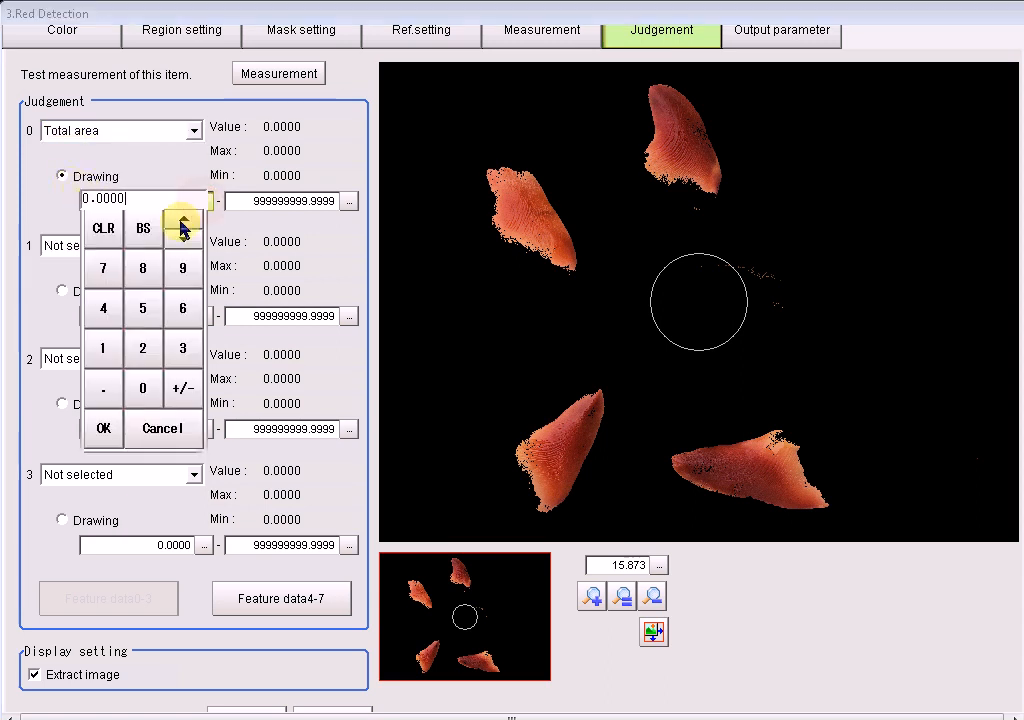
pyautogui.click(104, 230)
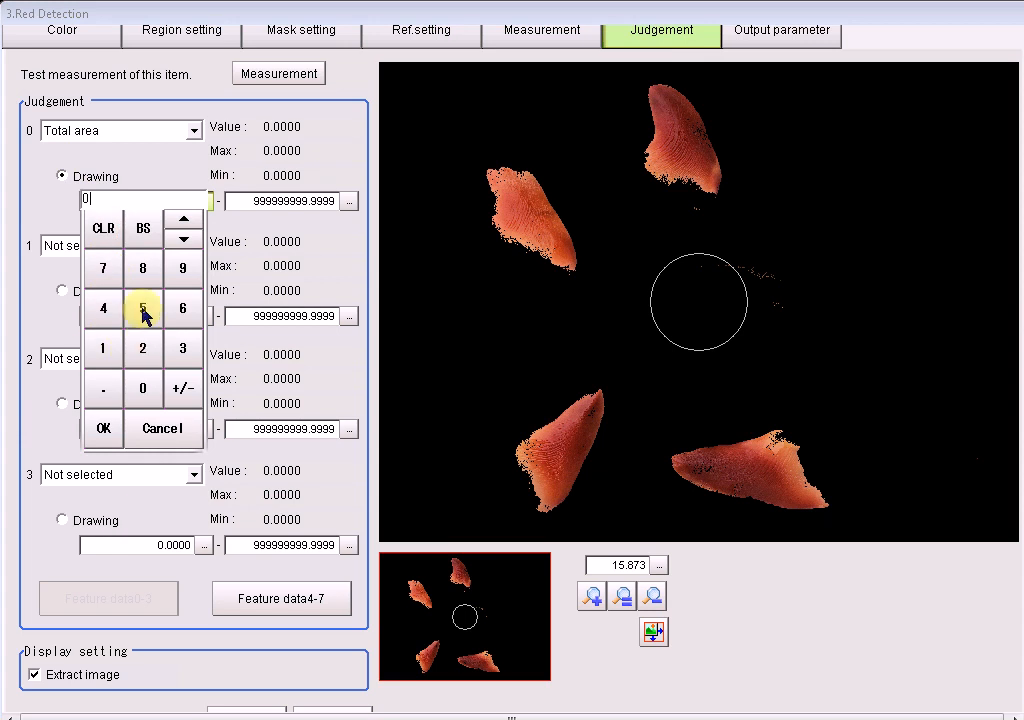
pyautogui.click(104, 311)
pyautogui.click(142, 390)
pyautogui.click(142, 390)
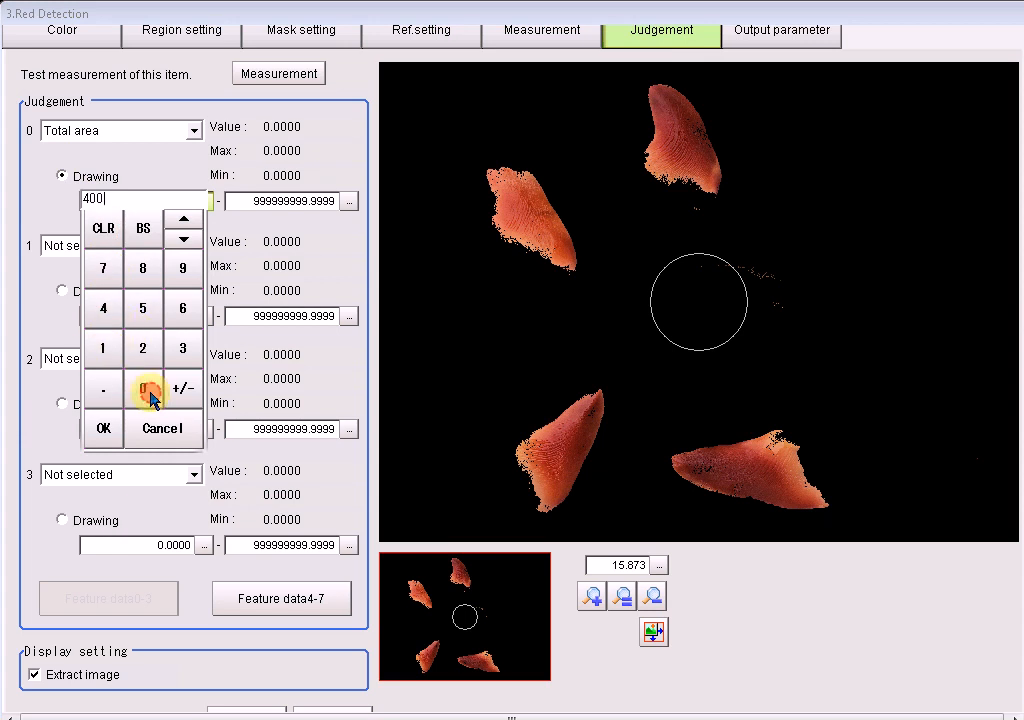
pyautogui.click(112, 428)
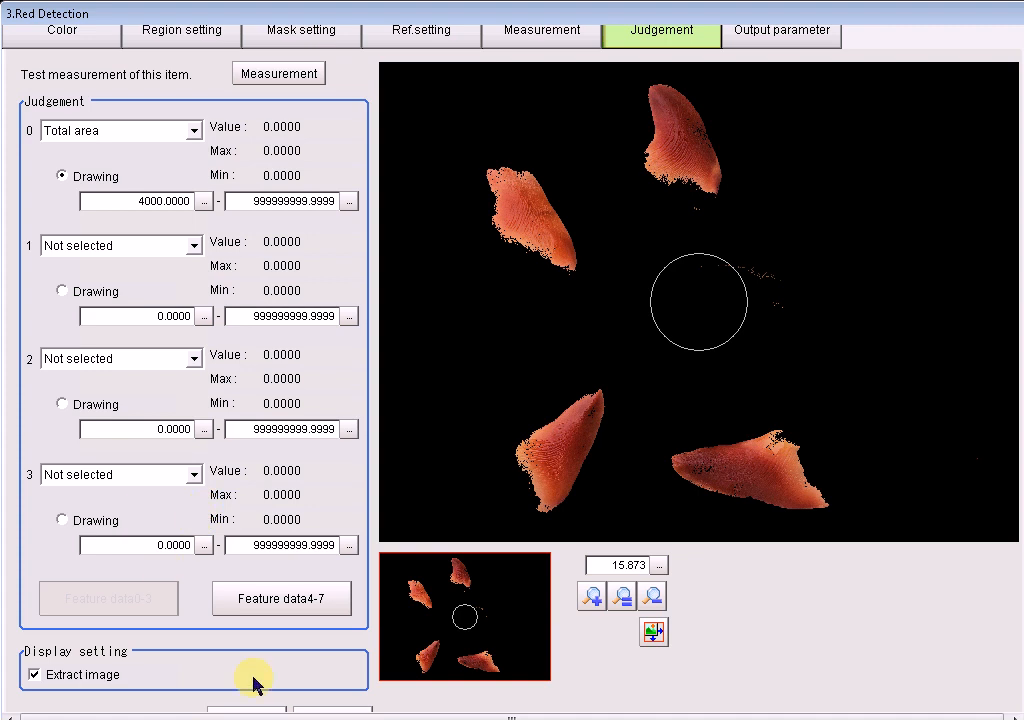
pyautogui.click(240, 714)
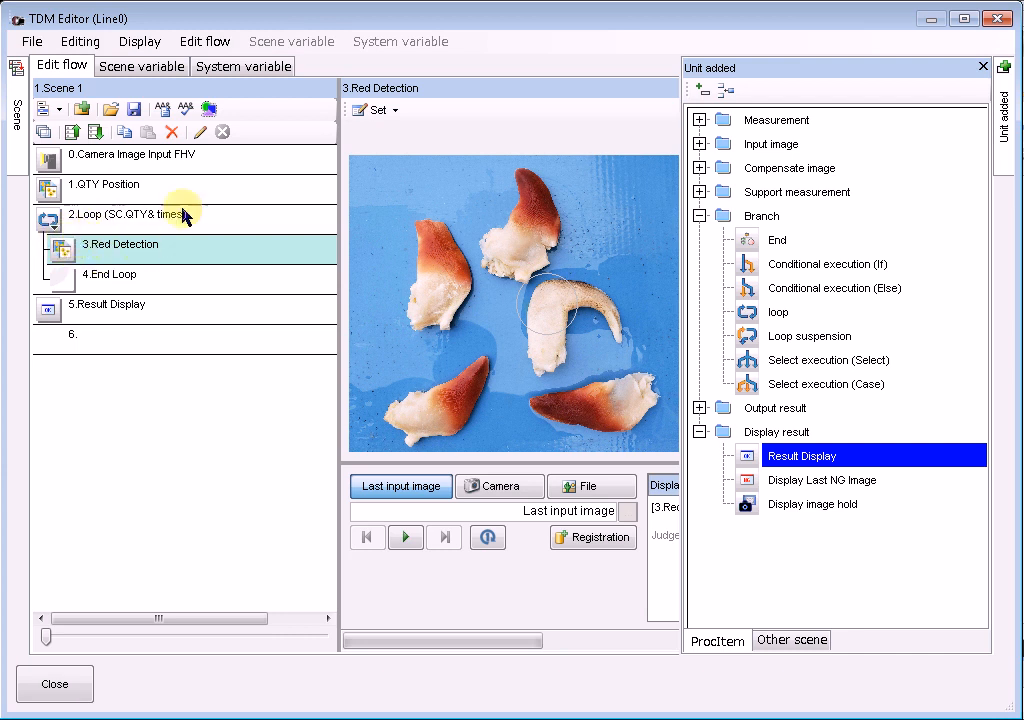
# In Red Detection's input parameters, assign SC.X&(sc.INDEX&) to Inspection area figure0 Ellipse Center Position X.
pyautogui.click(378, 110)
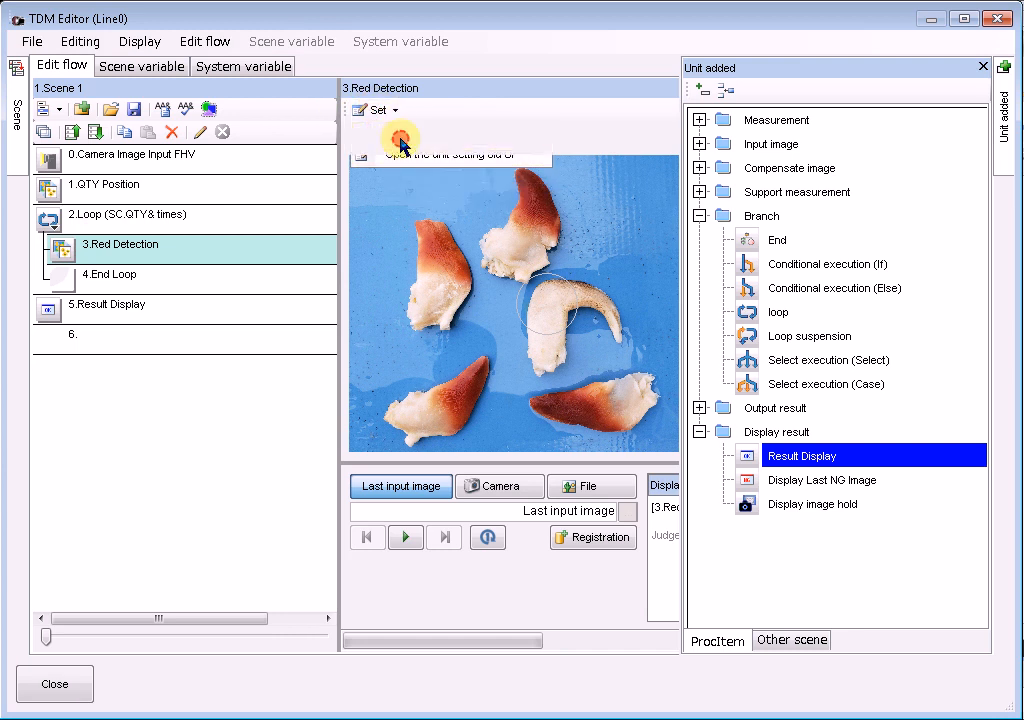
pyautogui.click(400, 143)
pyautogui.click(88, 96)
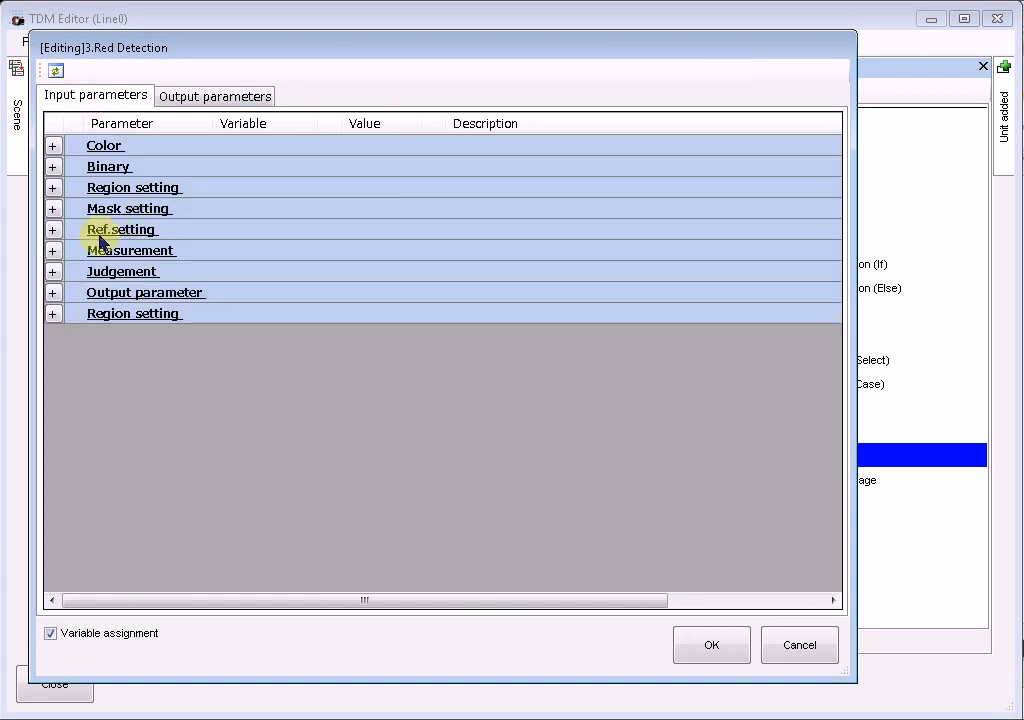
pyautogui.click(52, 313)
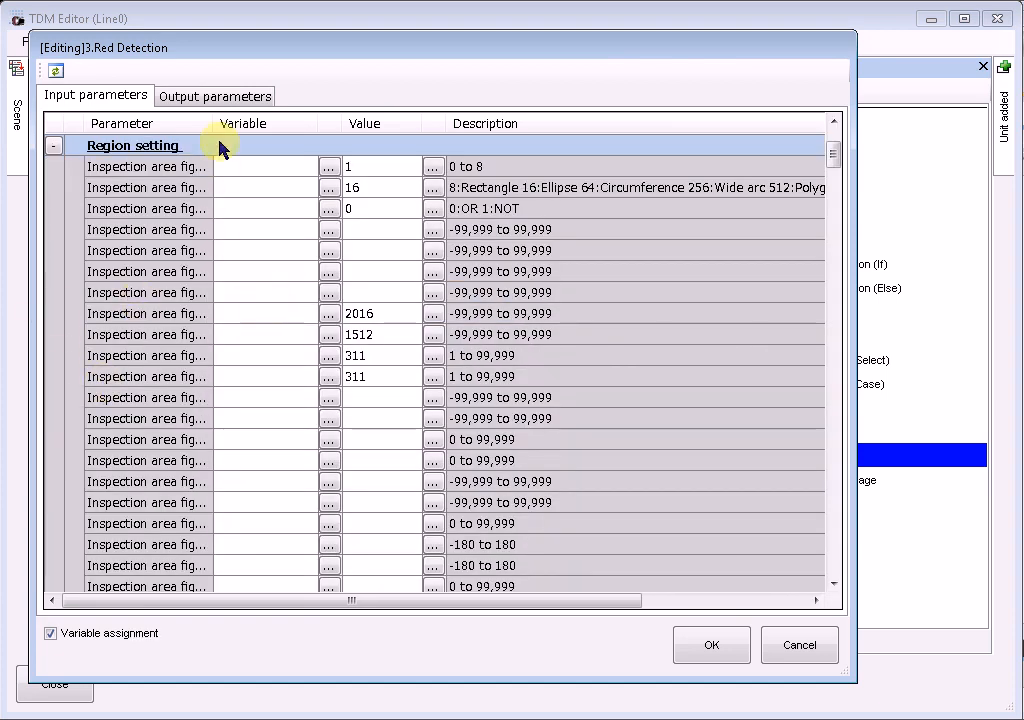
pyautogui.doubleClick(214, 123)
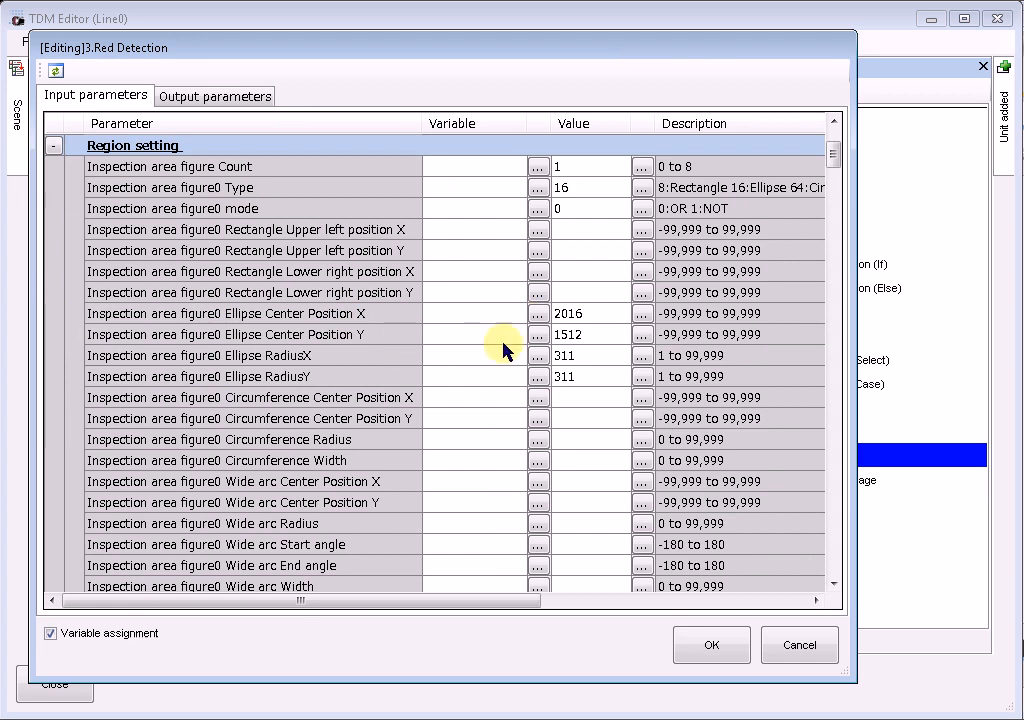
pyautogui.click(538, 315)
pyautogui.click(238, 321)
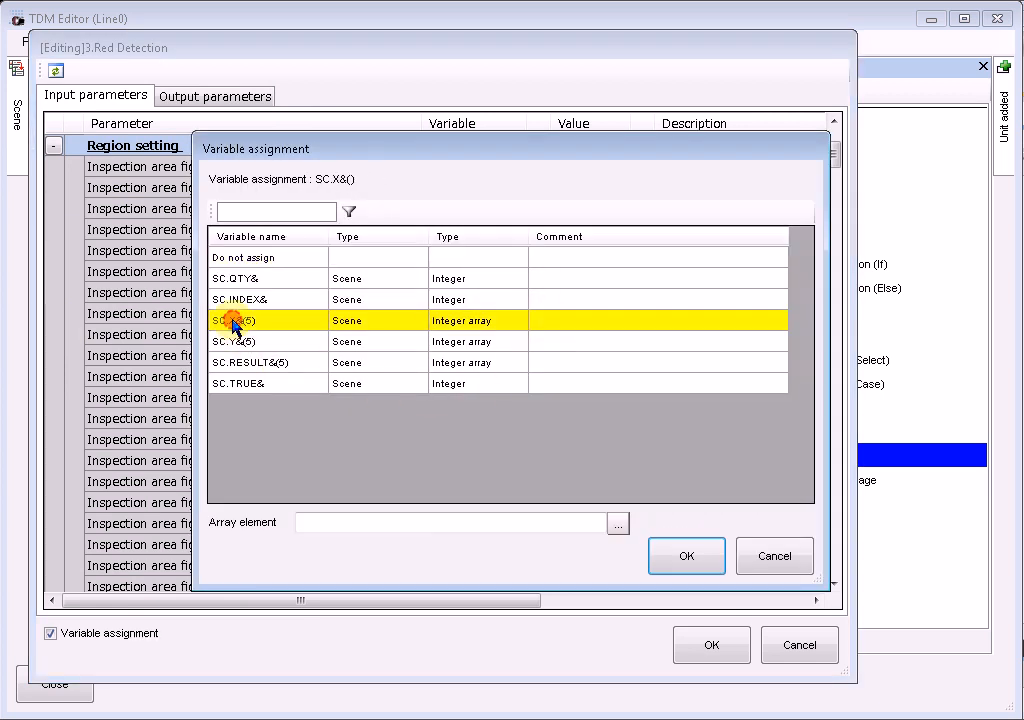
pyautogui.click(413, 523)
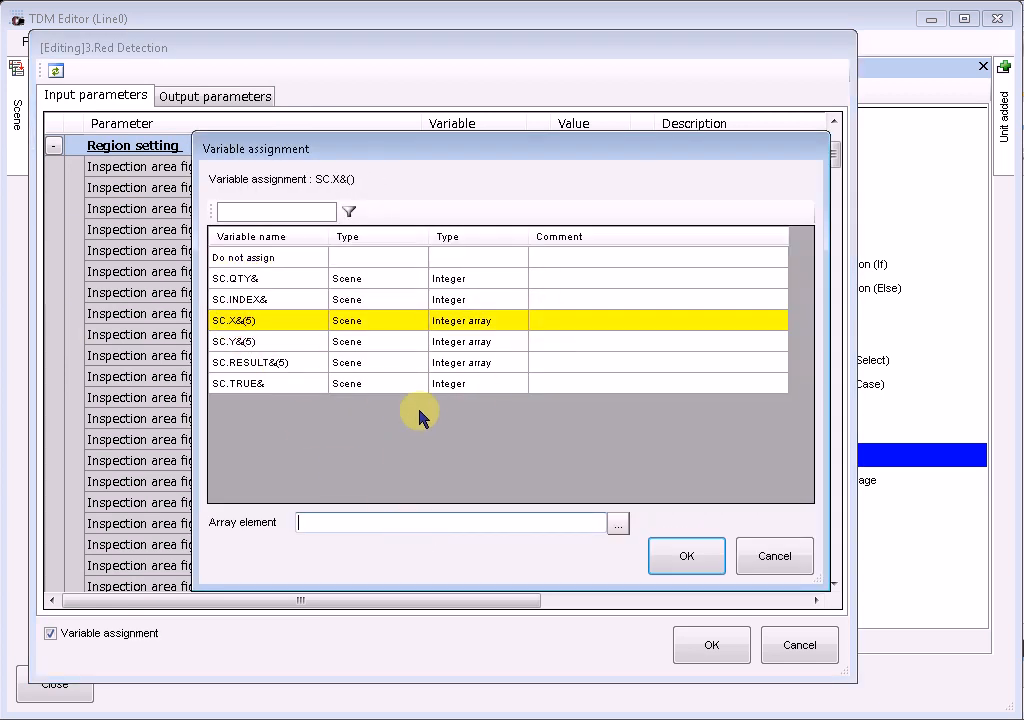
pyautogui.write('sc.INDEX&')
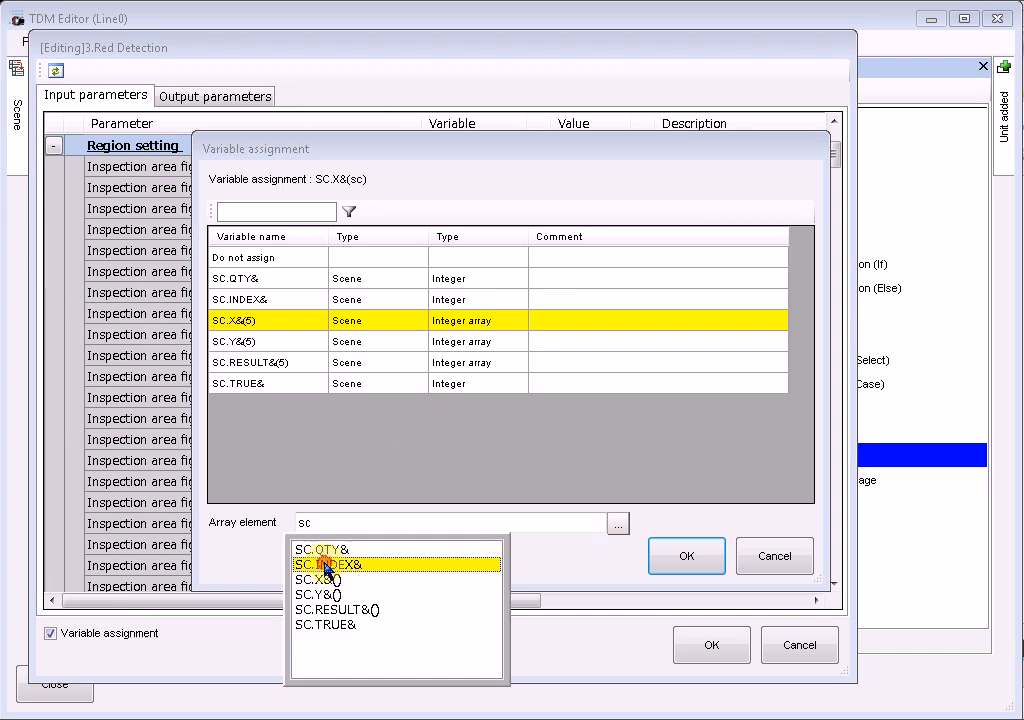
pyautogui.click(336, 565)
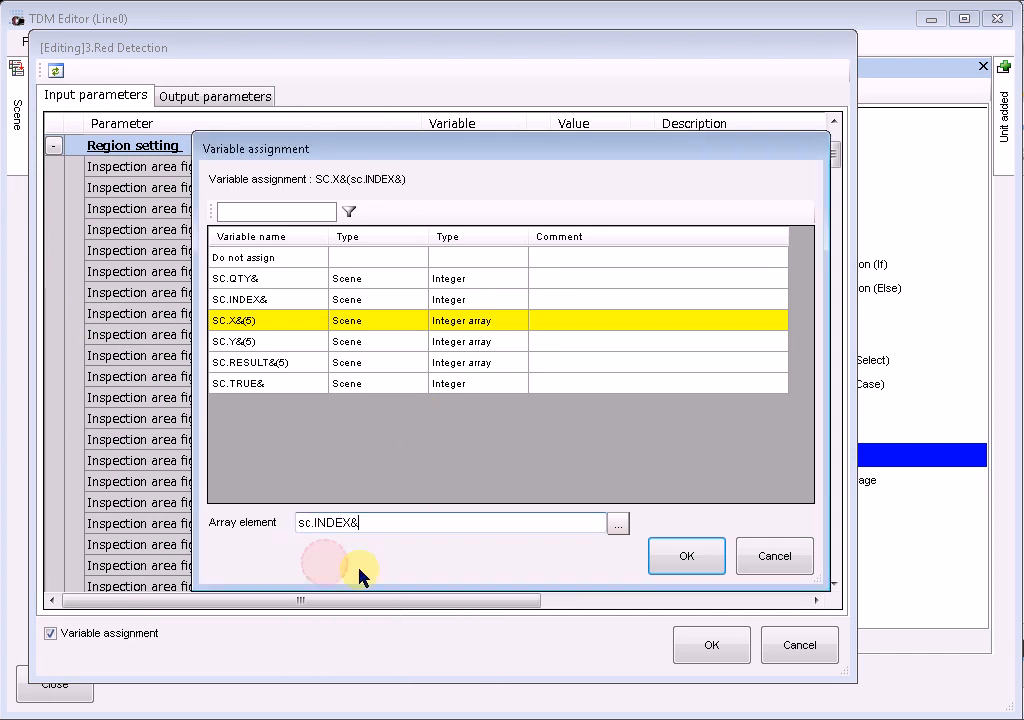
pyautogui.click(680, 563)
# Assign SC.Y&(sc.INDEX&) to Inspection area figure0 Ellipse Center Position Y.
pyautogui.click(538, 340)
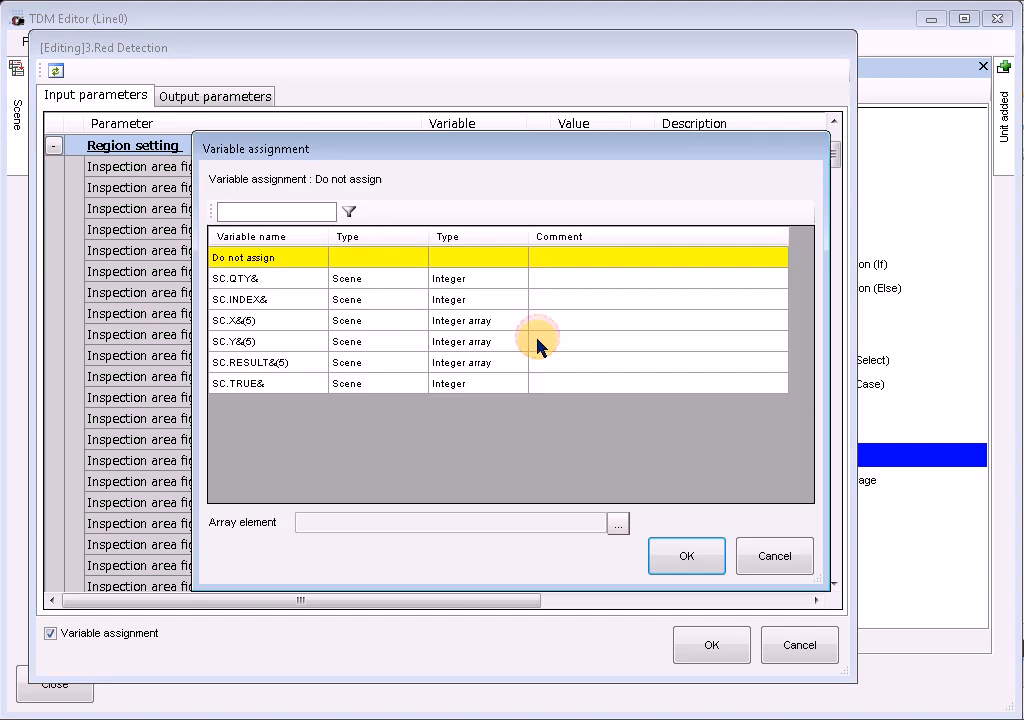
pyautogui.click(233, 342)
pyautogui.click(347, 524)
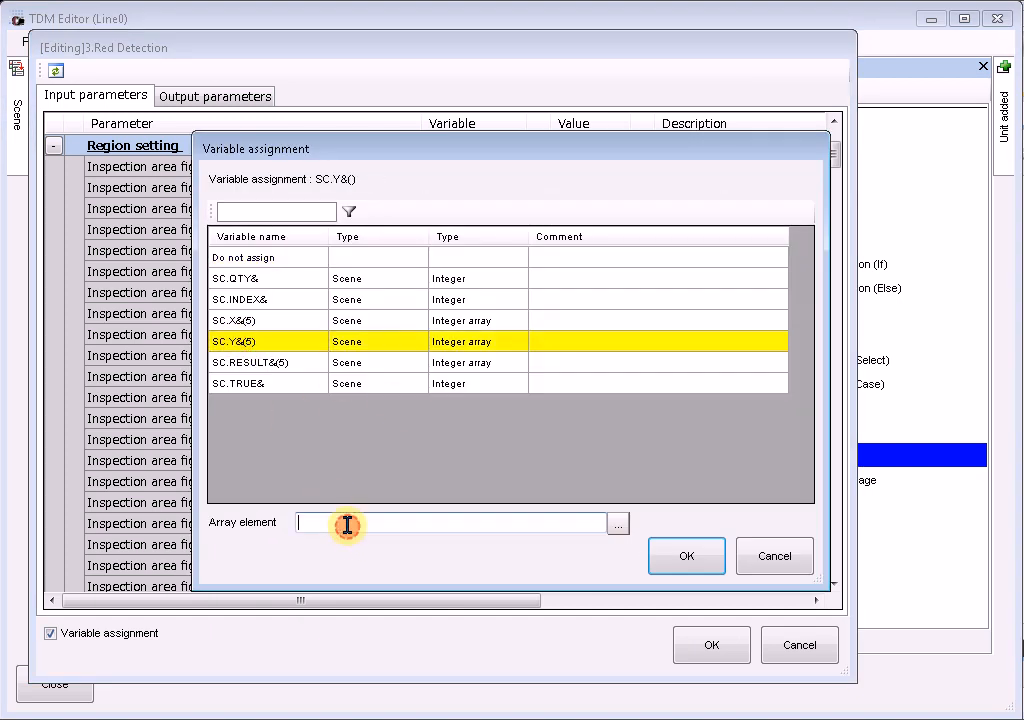
pyautogui.write('sc.')
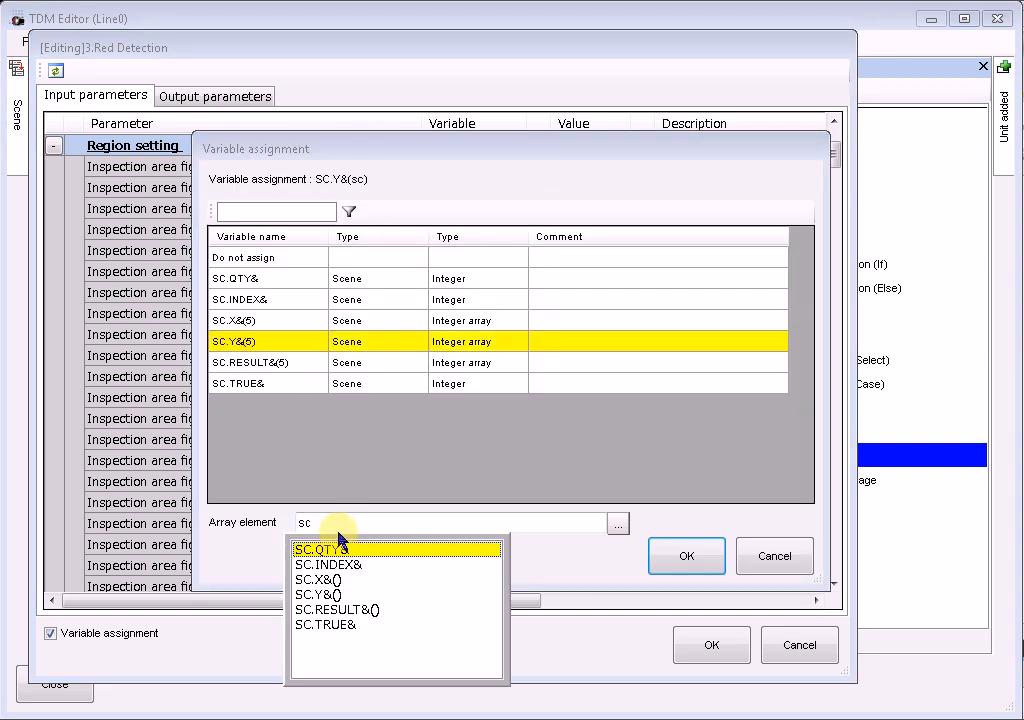
pyautogui.click(340, 565)
pyautogui.click(670, 557)
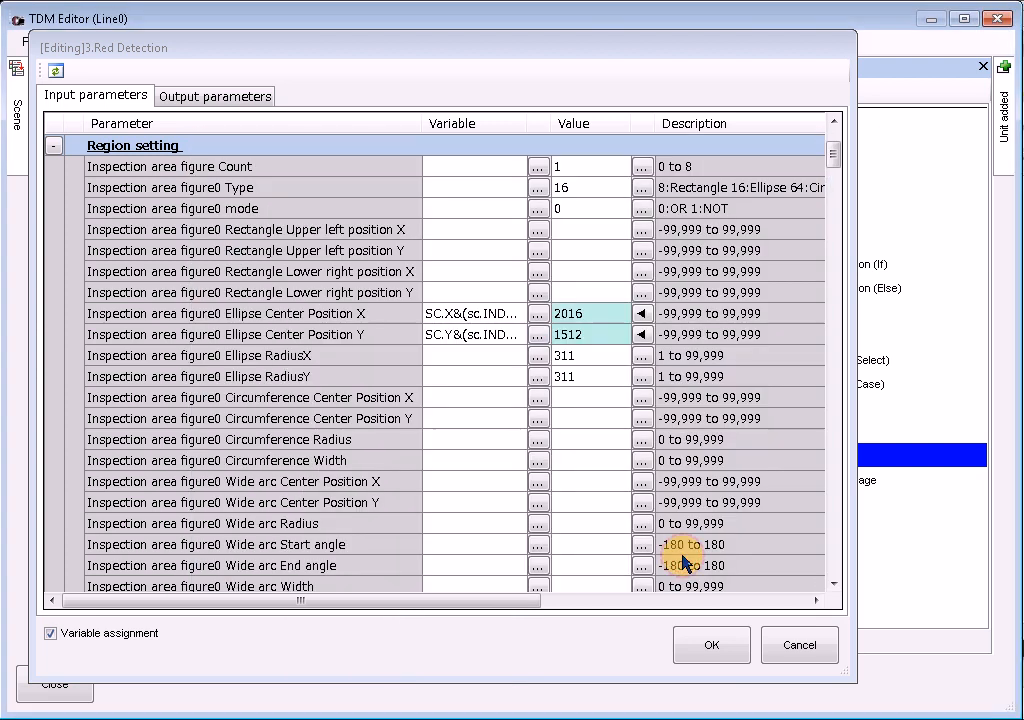
# Assign the scene variable SC.TRUE& to Red Detection's Inspection area figure Update parameter.
pyautogui.click(446, 418)
pyautogui.moveTo(835, 160); pyautogui.dragTo(834, 599)
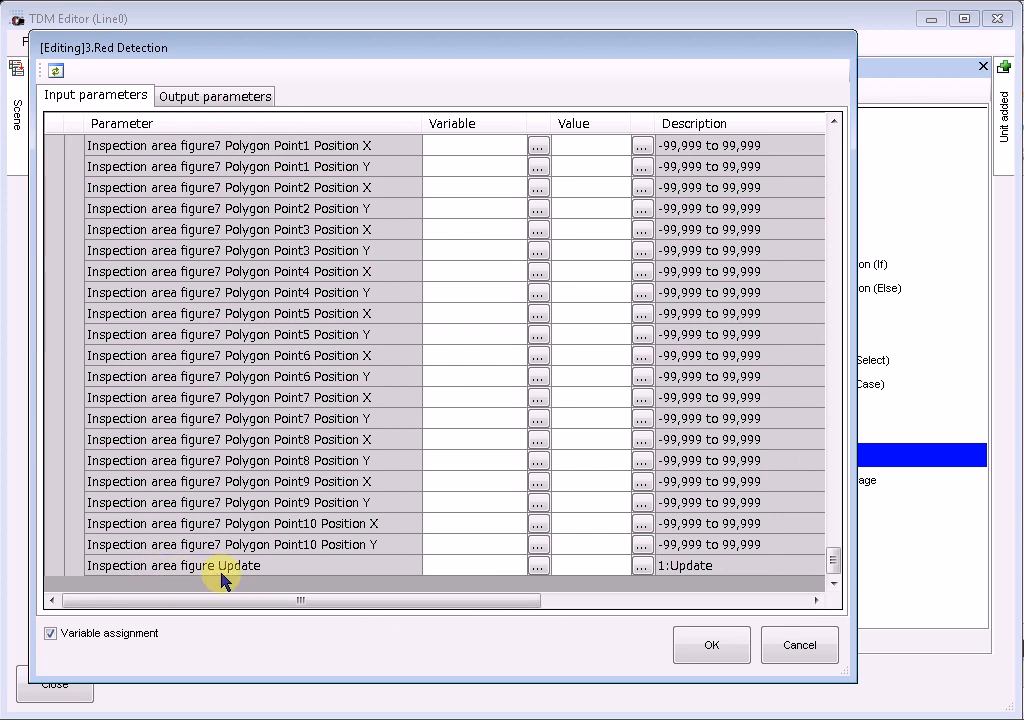
pyautogui.click(538, 566)
pyautogui.click(264, 384)
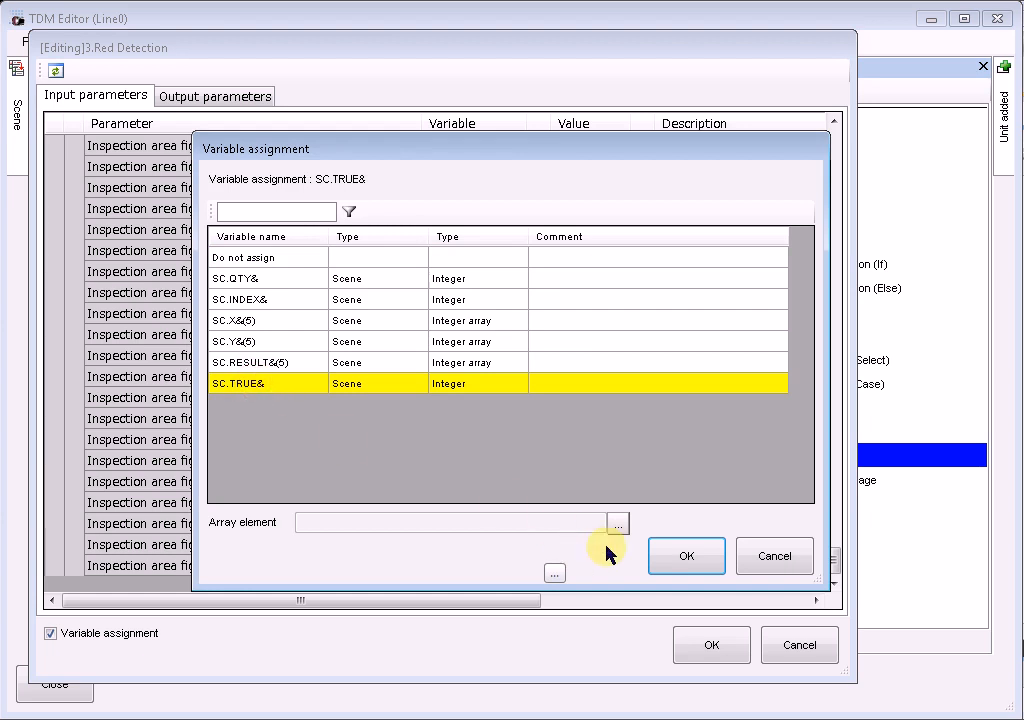
pyautogui.click(665, 555)
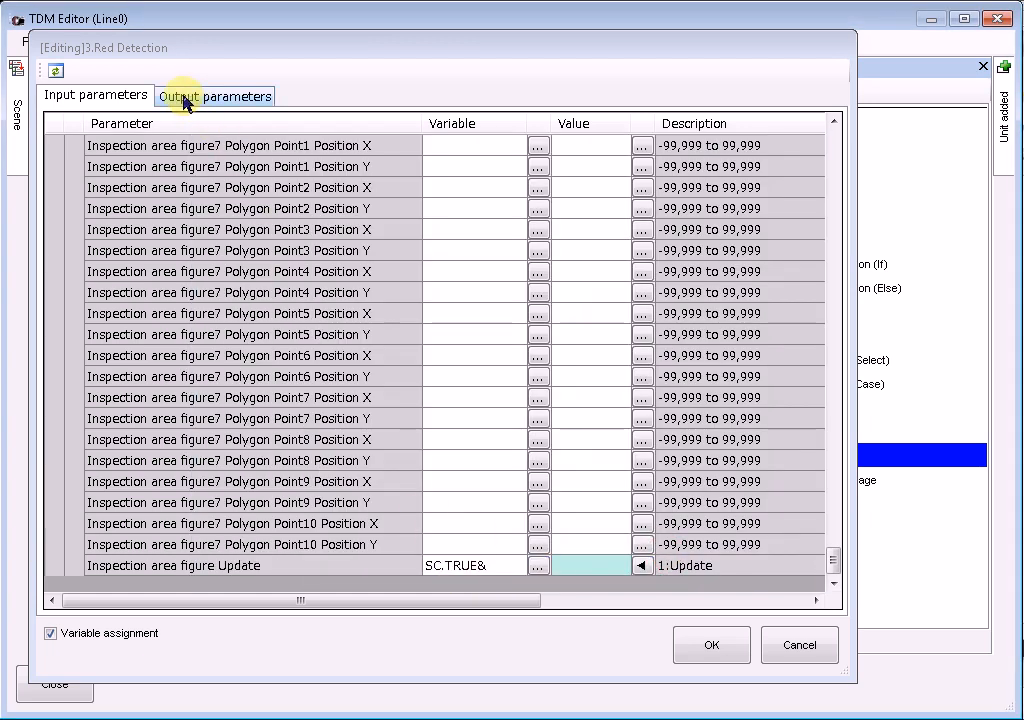
# Assign Red Detection's output parameter Judge to SC.RESULT&(sc.INDEX&) and apply the parameters.
pyautogui.click(187, 98)
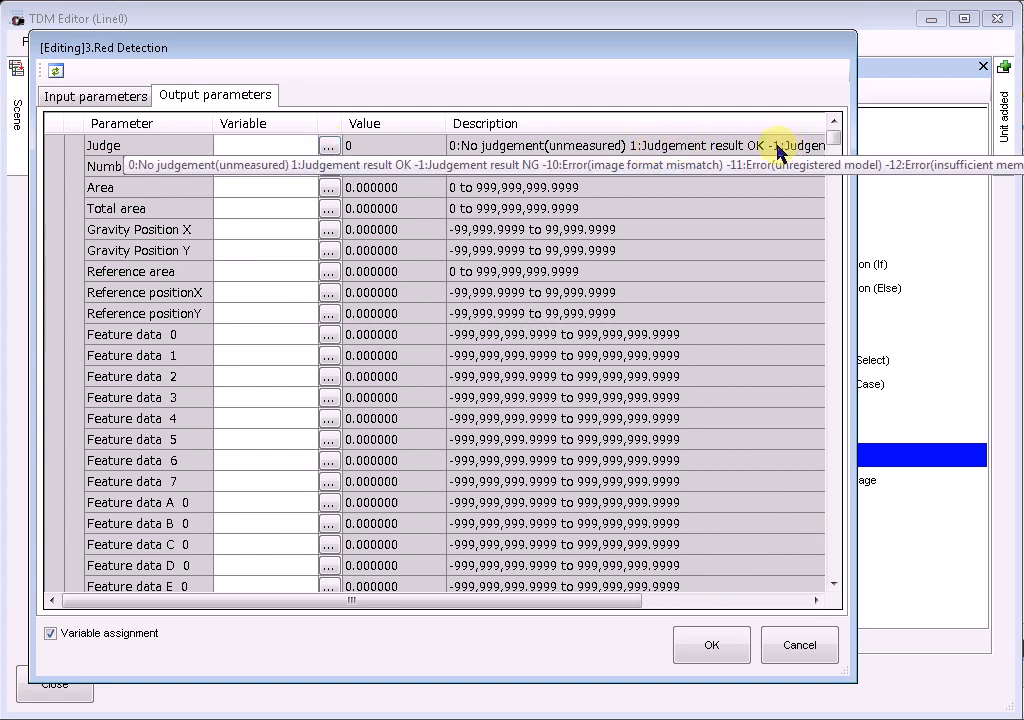
pyautogui.click(329, 147)
pyautogui.click(246, 362)
pyautogui.click(309, 520)
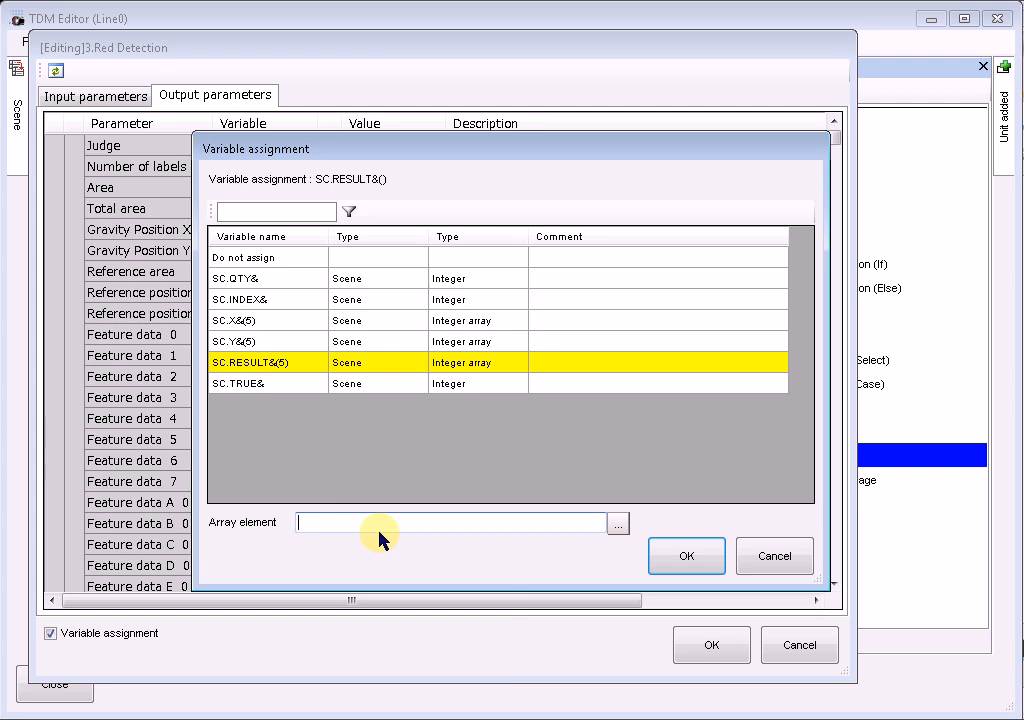
pyautogui.write('sc')
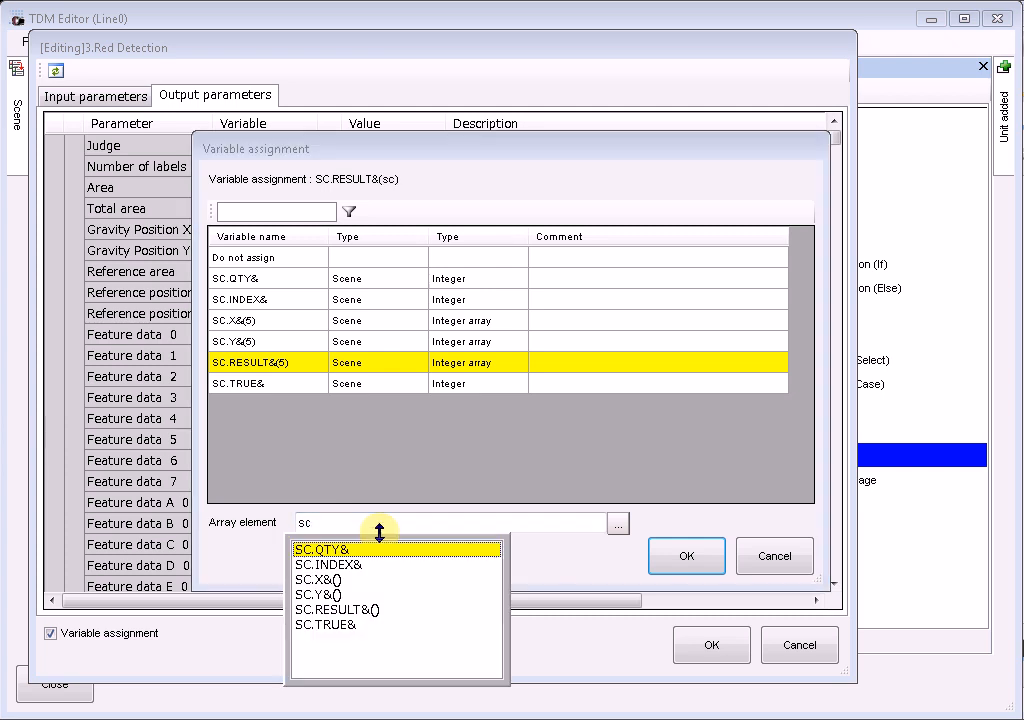
pyautogui.click(327, 566)
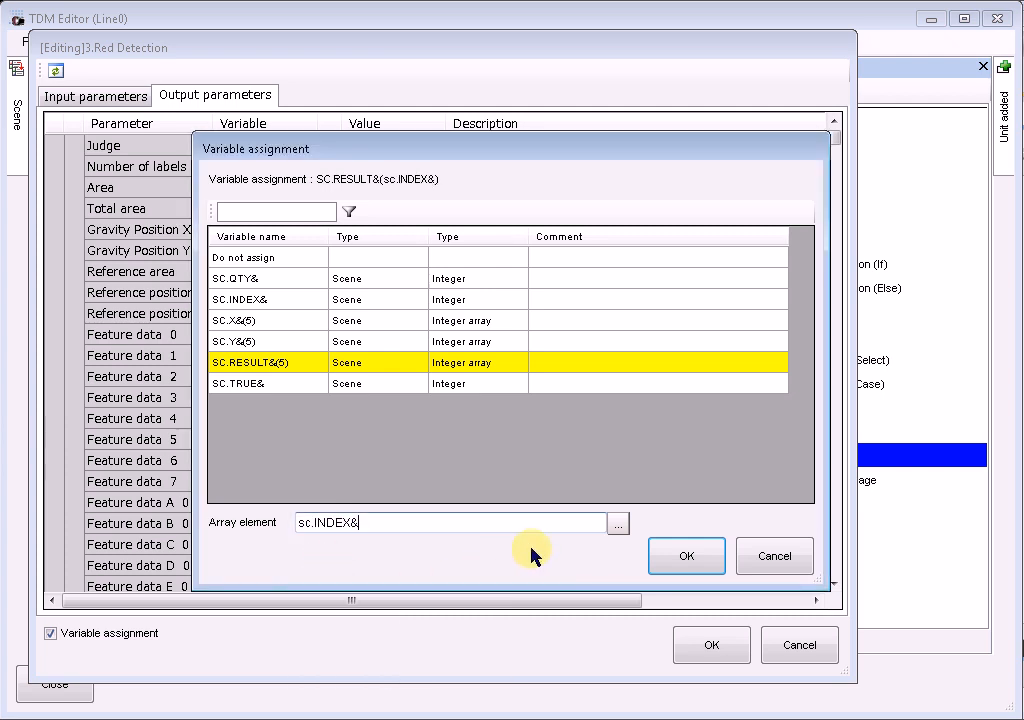
pyautogui.click(686, 562)
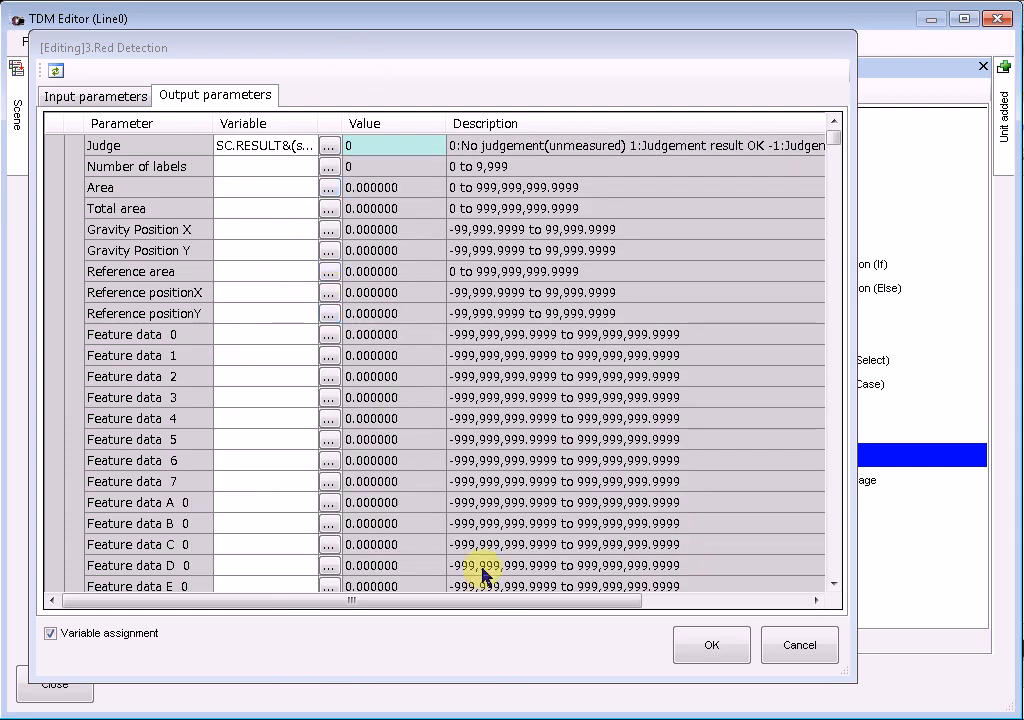
pyautogui.click(688, 641)
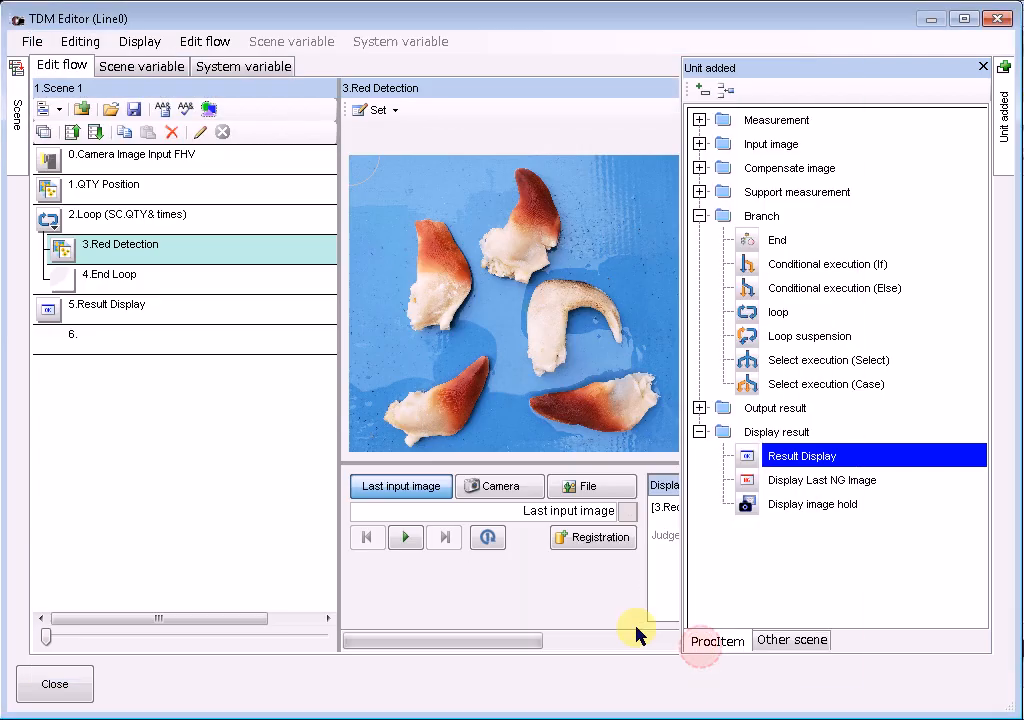
# Open the settings of the Result Display unit and add a Display string item as item 0.
pyautogui.click(75, 345)
pyautogui.click(48, 312)
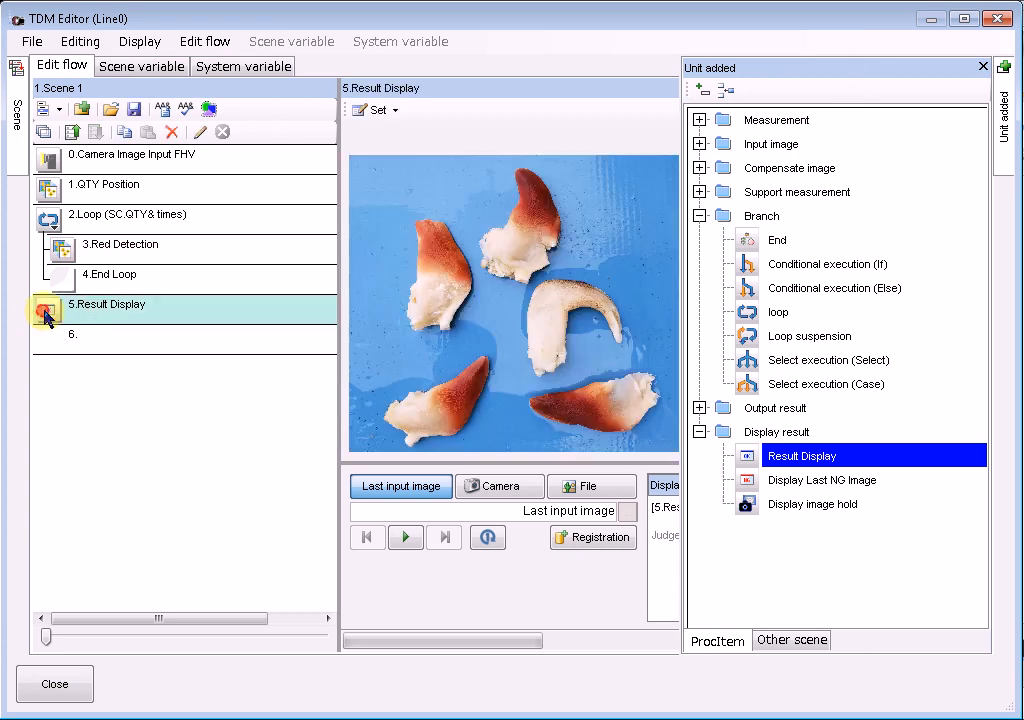
pyautogui.click(360, 110)
pyautogui.click(390, 155)
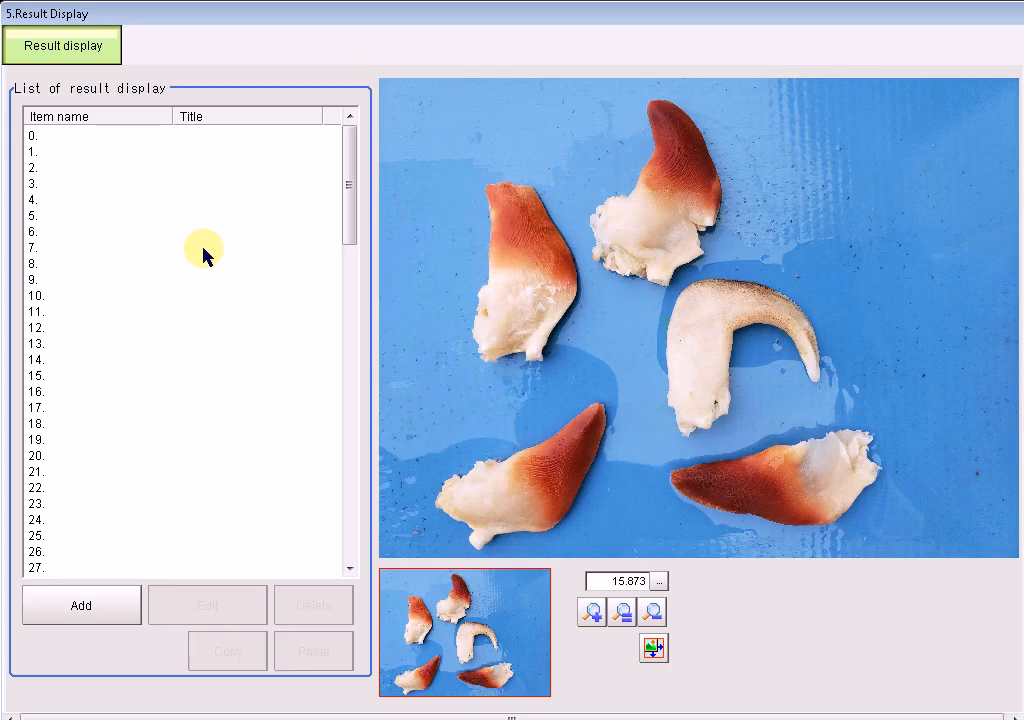
pyautogui.click(98, 143)
pyautogui.click(83, 603)
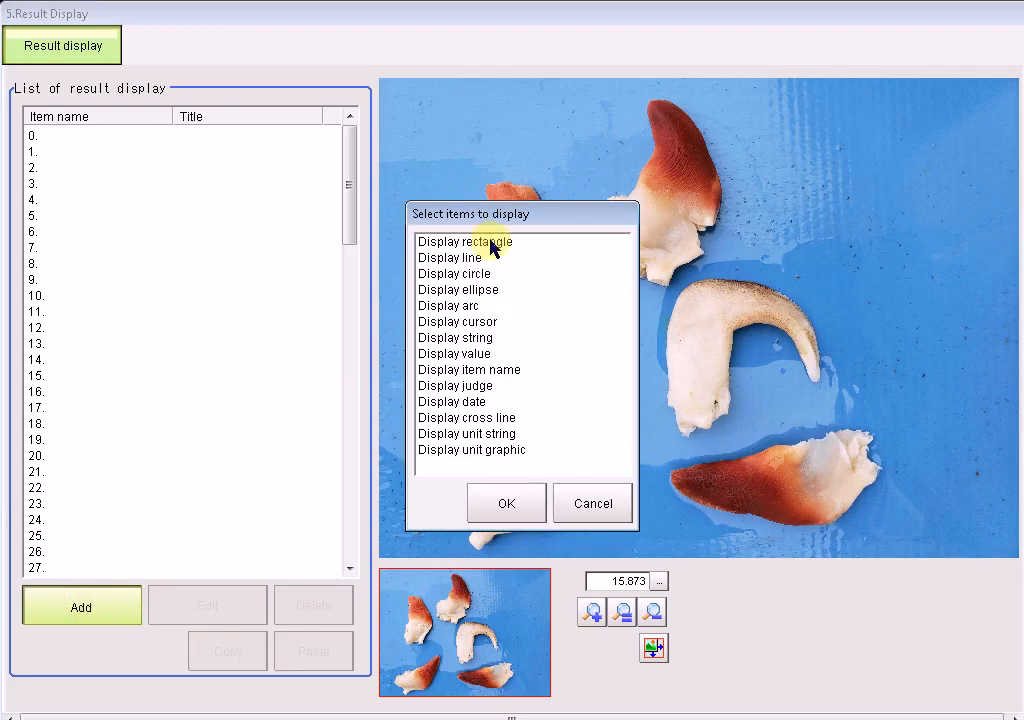
pyautogui.click(457, 338)
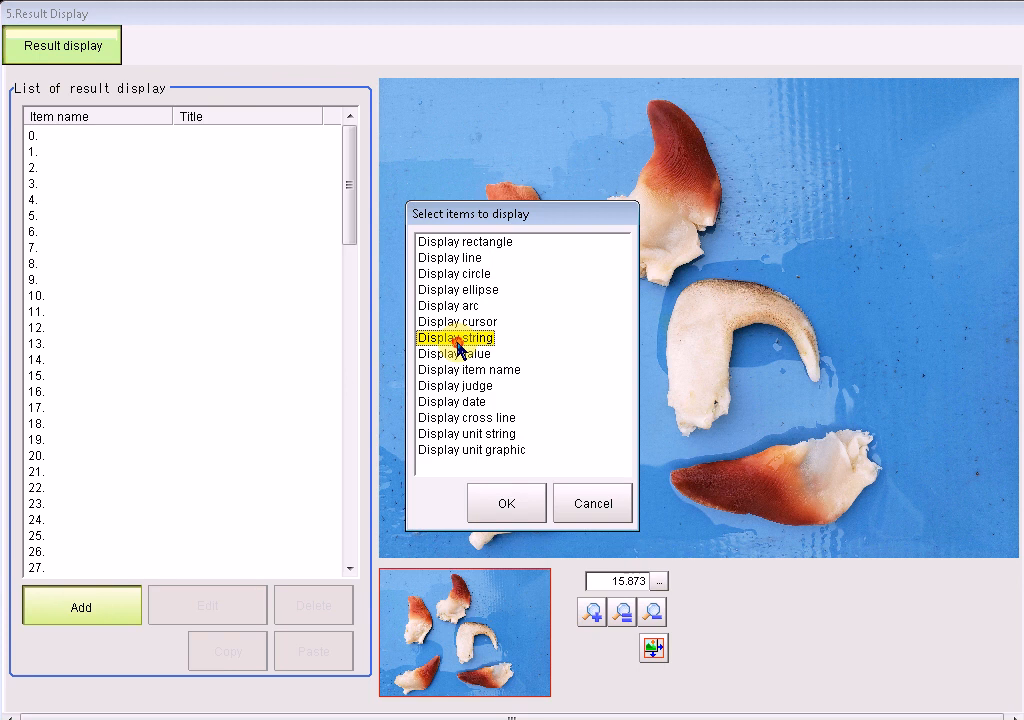
pyautogui.click(505, 505)
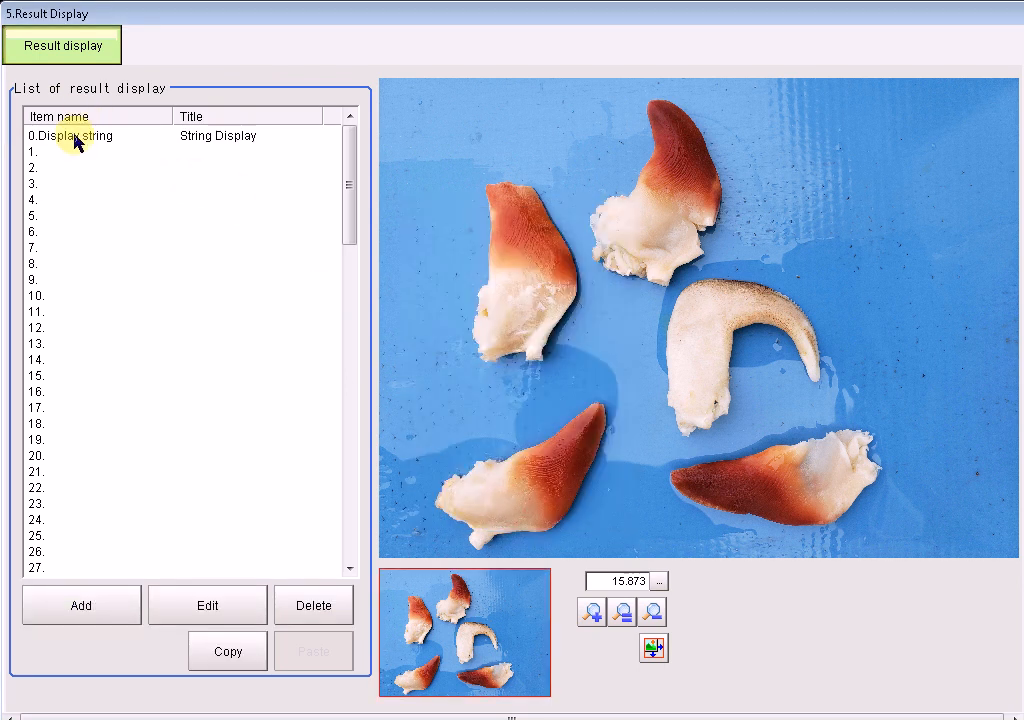
# Edit the Display string item and set its letters to RED.
pyautogui.click(73, 136)
pyautogui.click(192, 606)
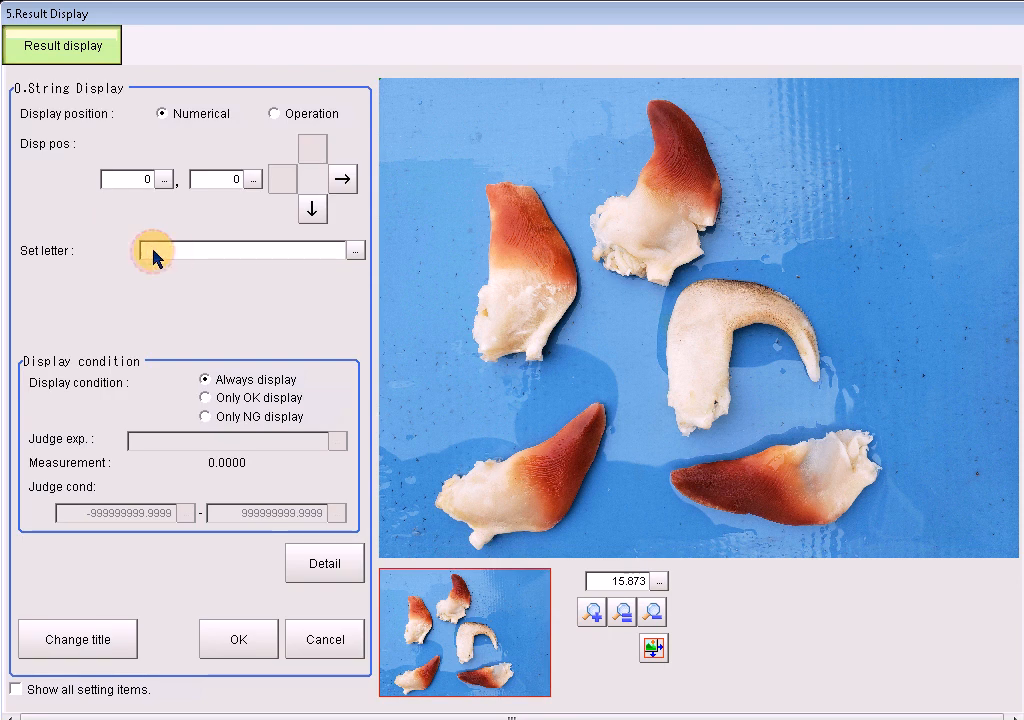
pyautogui.click(356, 250)
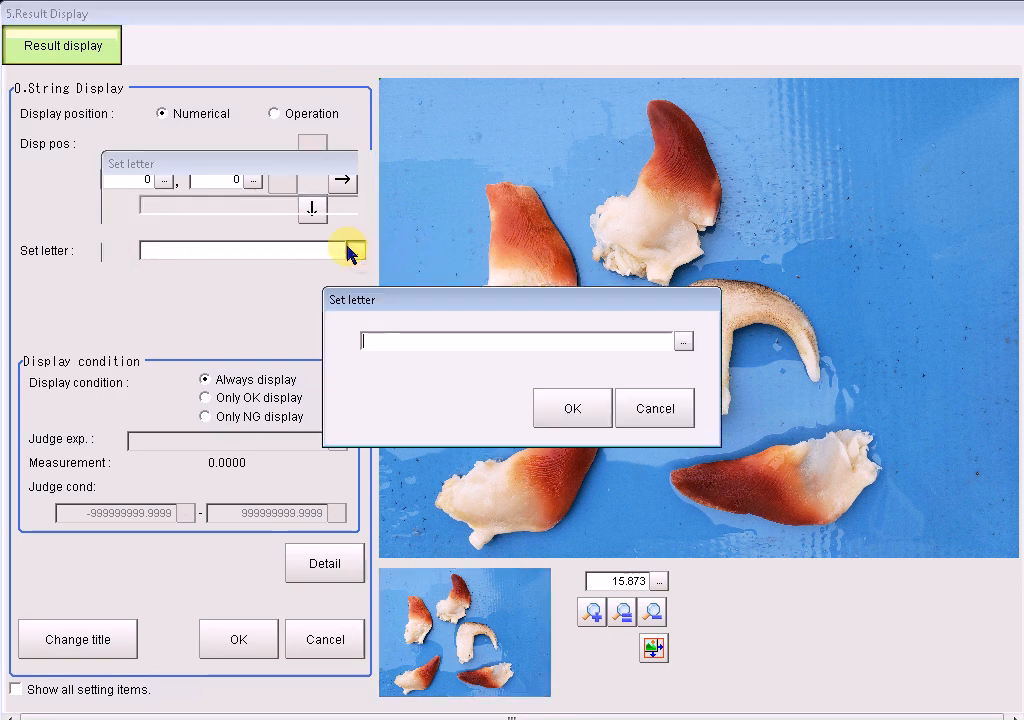
pyautogui.write('RED')
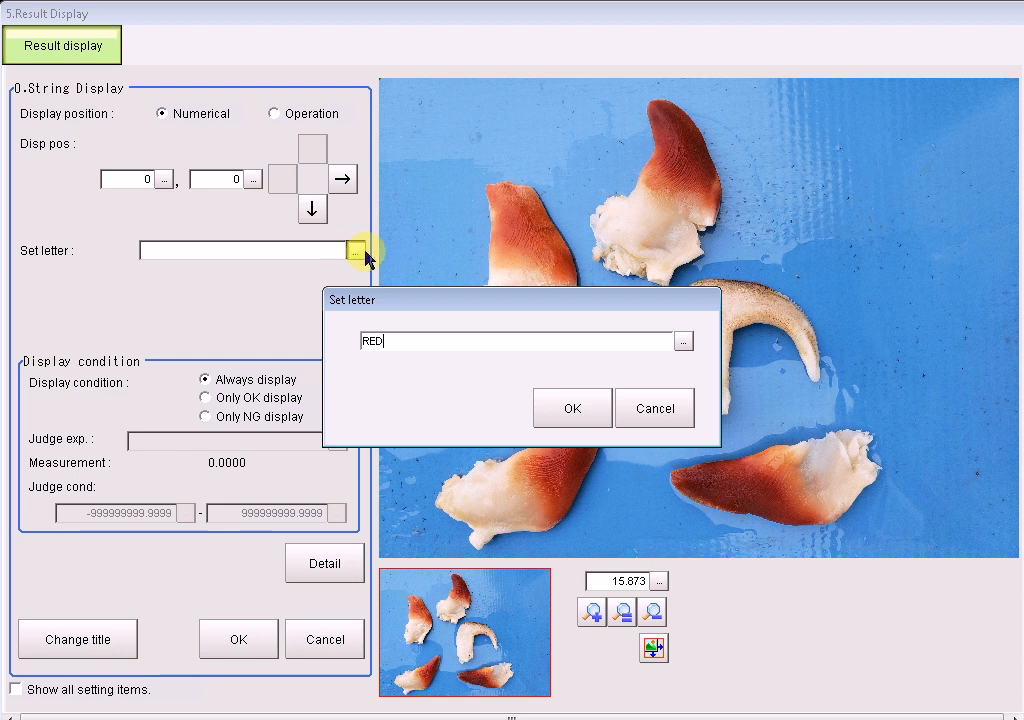
pyautogui.click(590, 405)
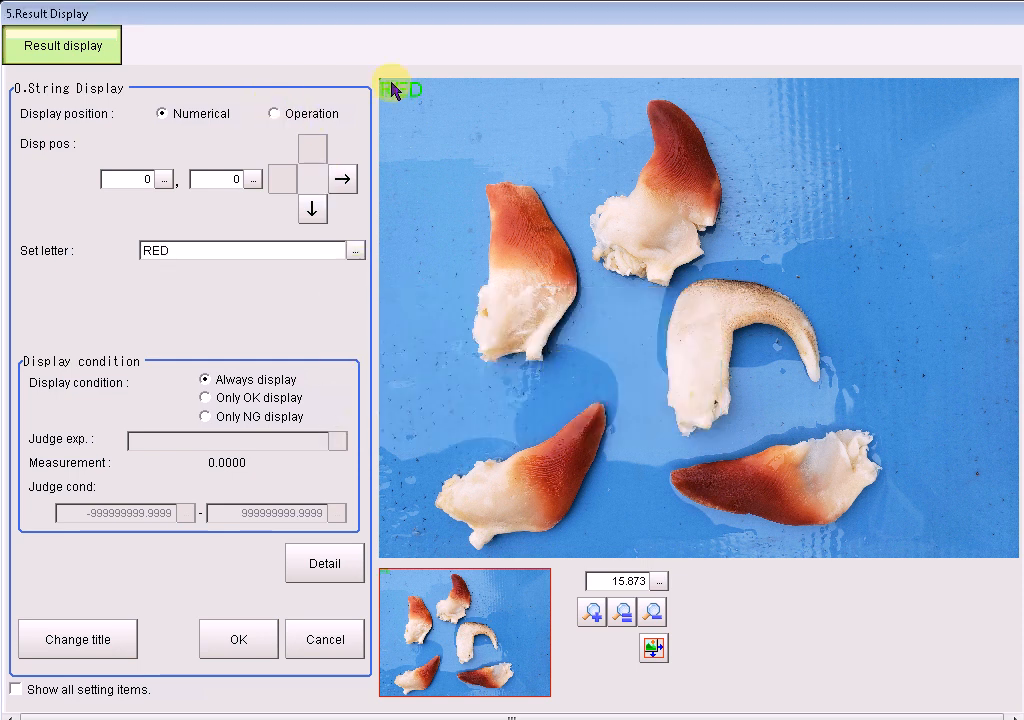
# Switch the RED string's display position to Operation and set its X expression to SC.X&(0).
pyautogui.click(275, 114)
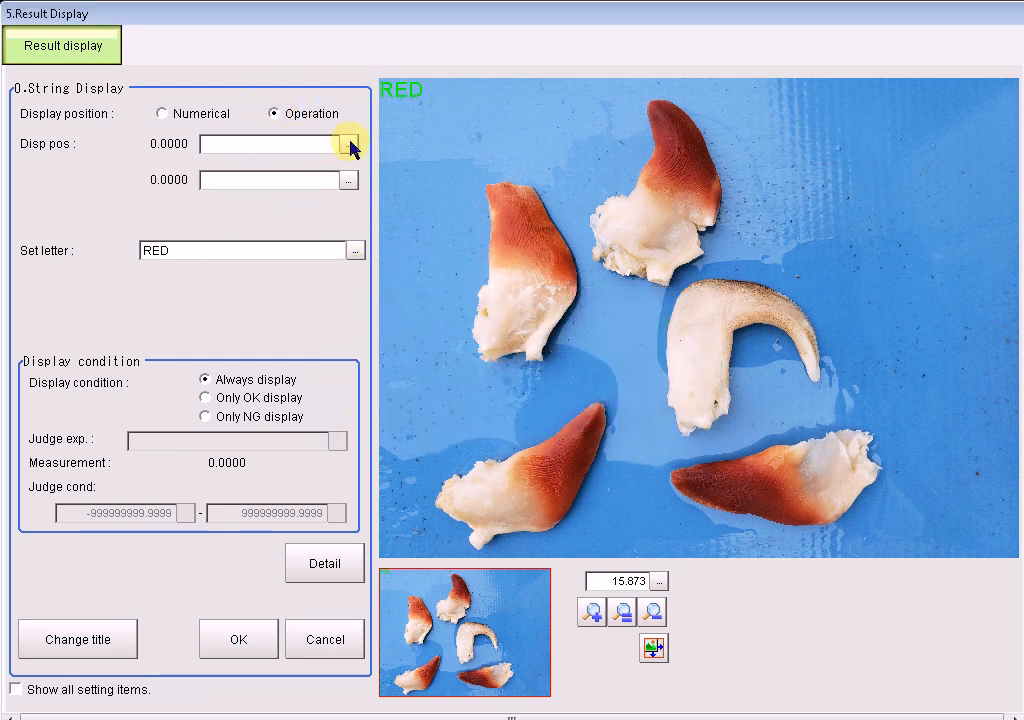
pyautogui.click(348, 145)
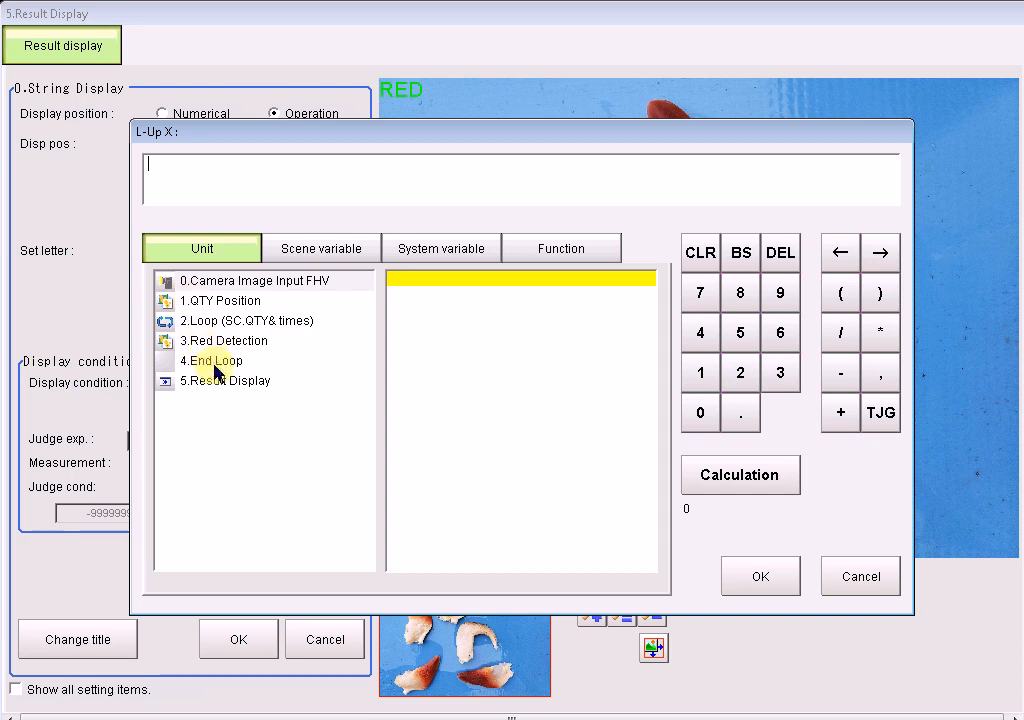
pyautogui.click(305, 248)
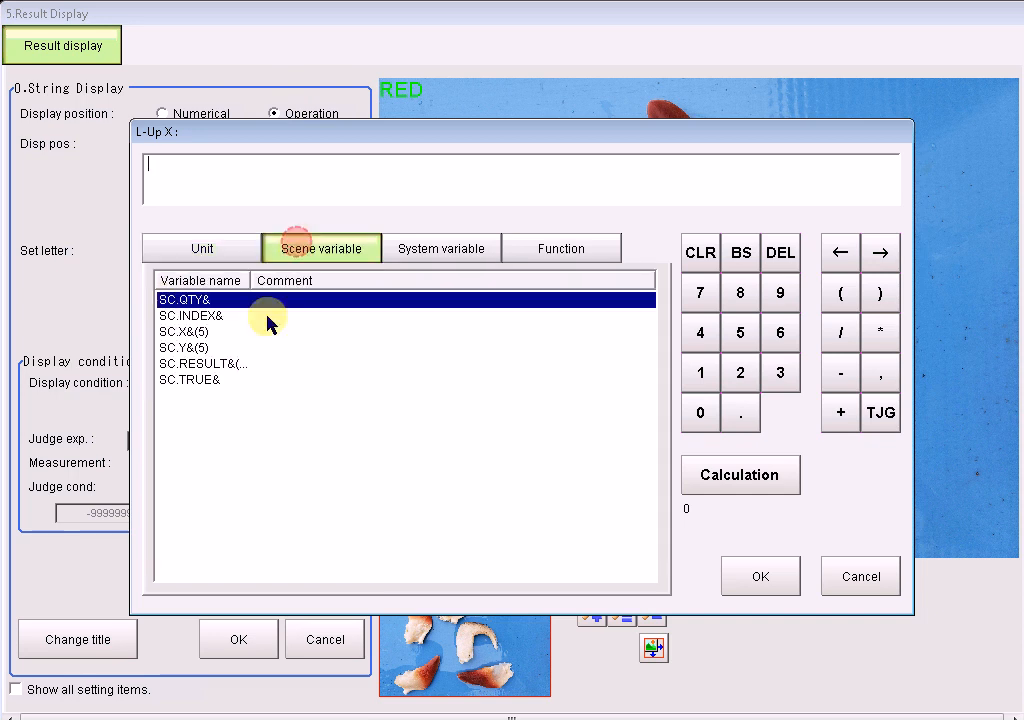
pyautogui.doubleClick(180, 333)
pyautogui.click(700, 412)
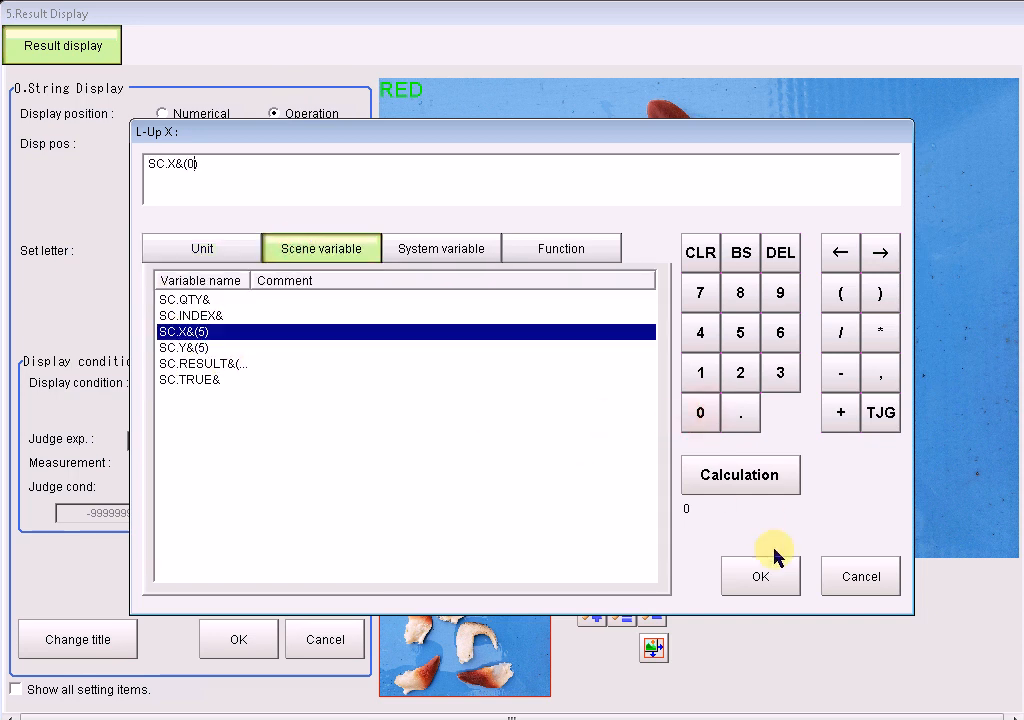
pyautogui.click(762, 568)
# Set the Y expression of the RED string's display position to SC.Y&(0).
pyautogui.click(350, 182)
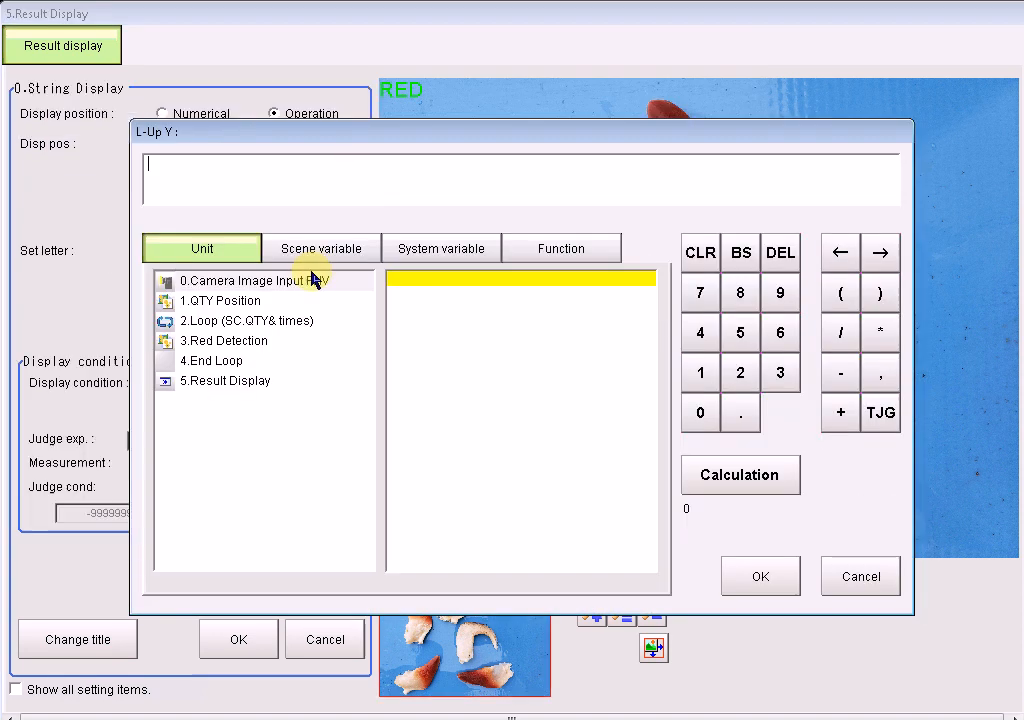
pyautogui.click(321, 248)
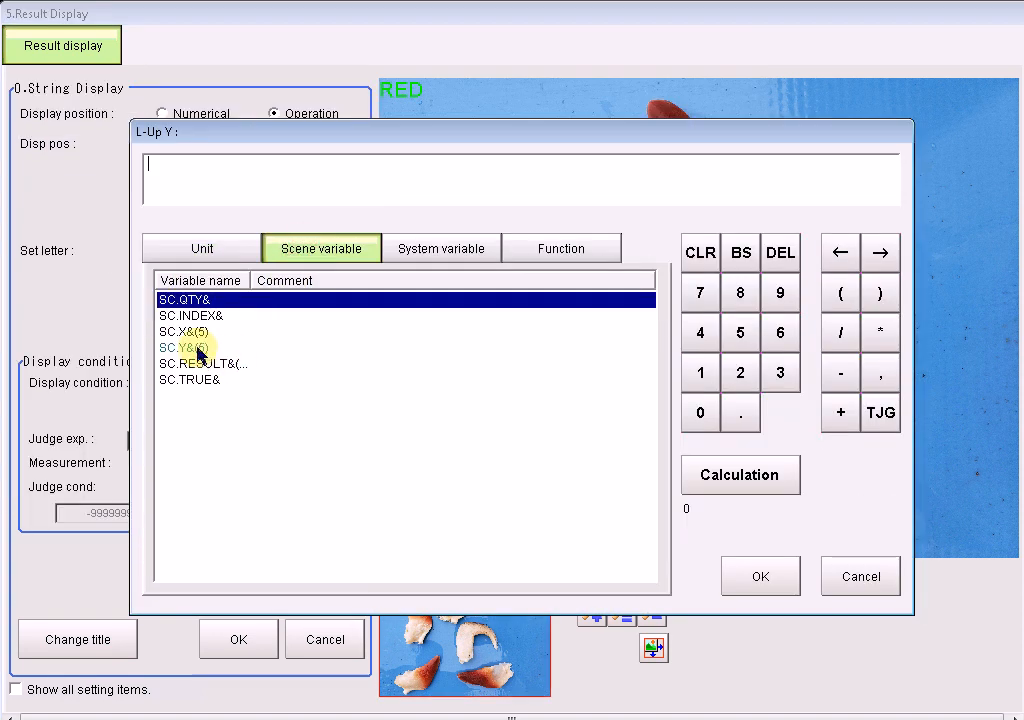
pyautogui.doubleClick(258, 347)
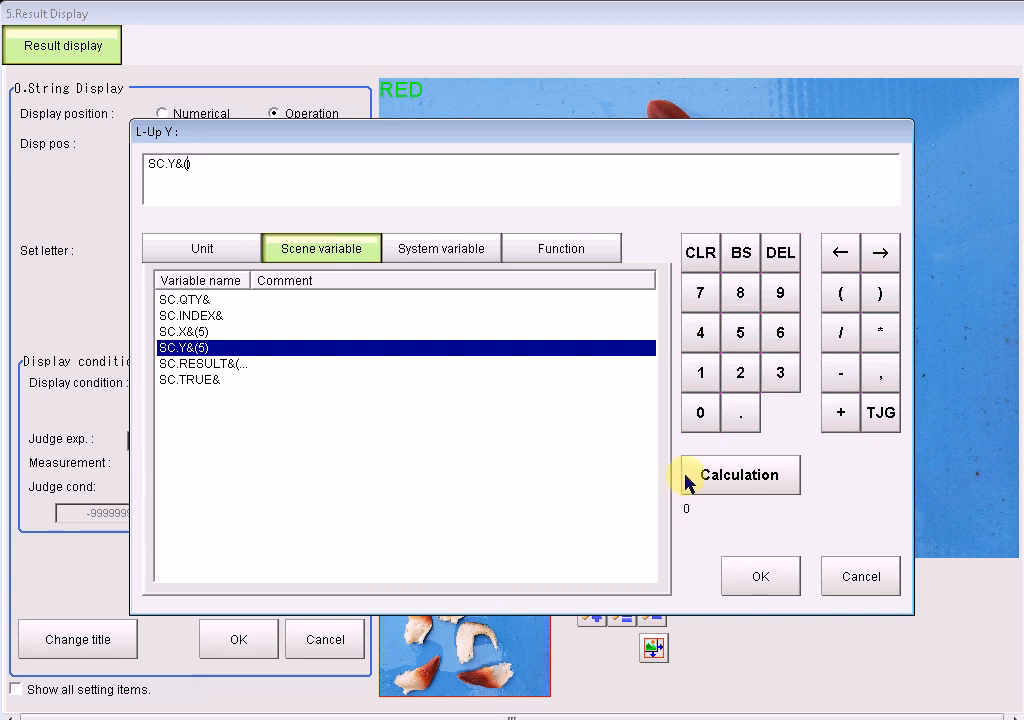
pyautogui.click(728, 570)
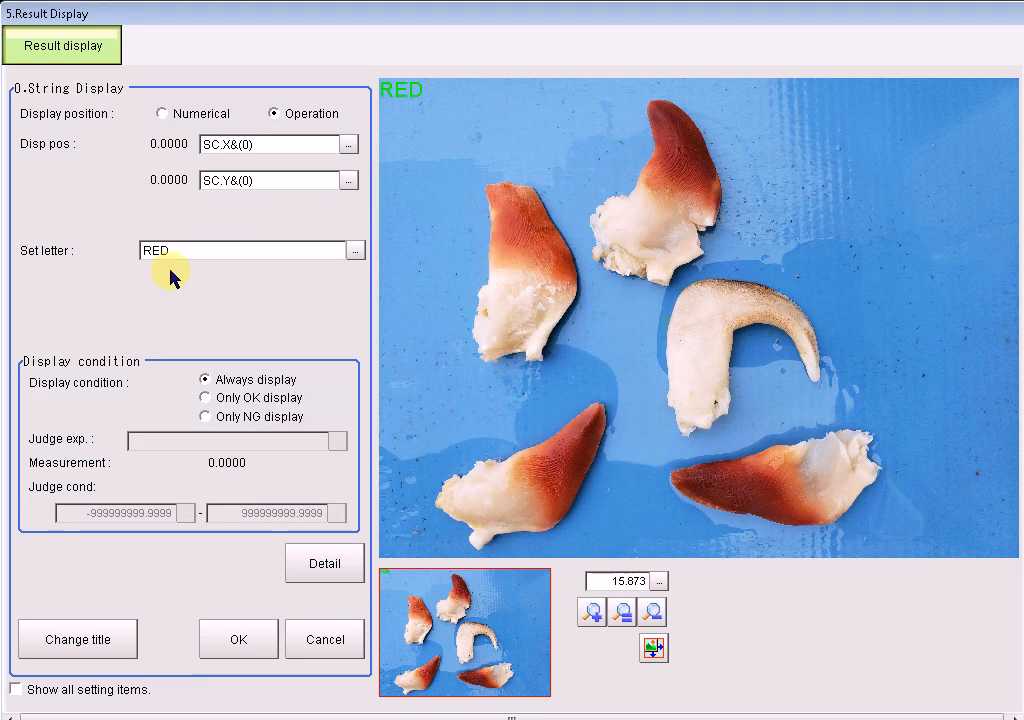
# Restrict the RED string to Only OK display and set its judge expression to SC.RESULT&(0).
pyautogui.click(206, 398)
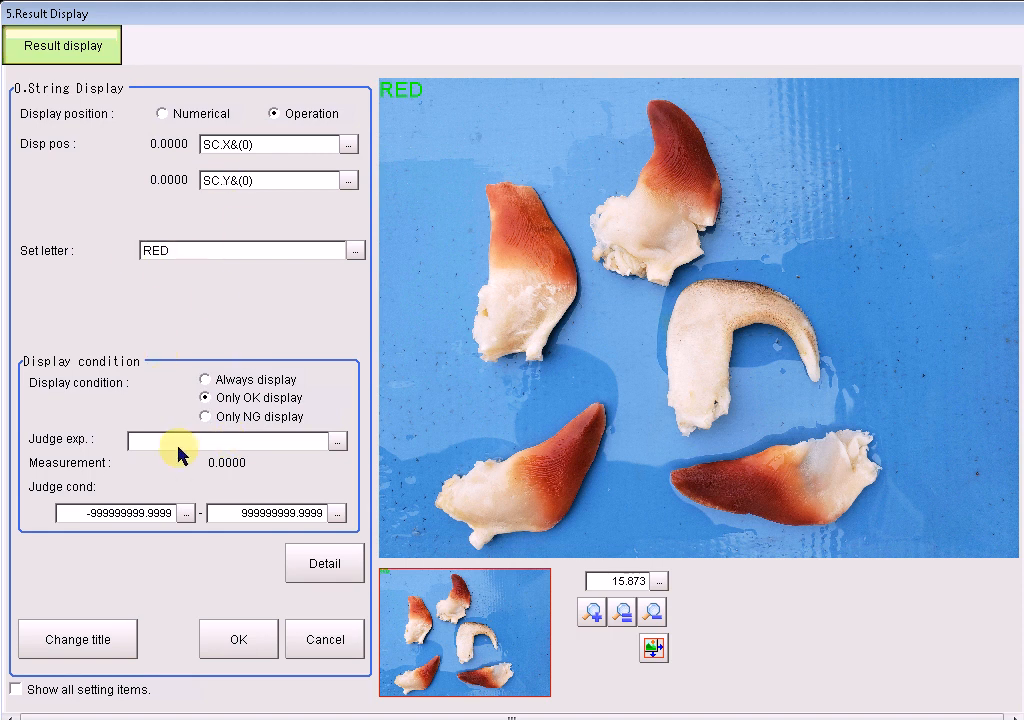
pyautogui.click(337, 441)
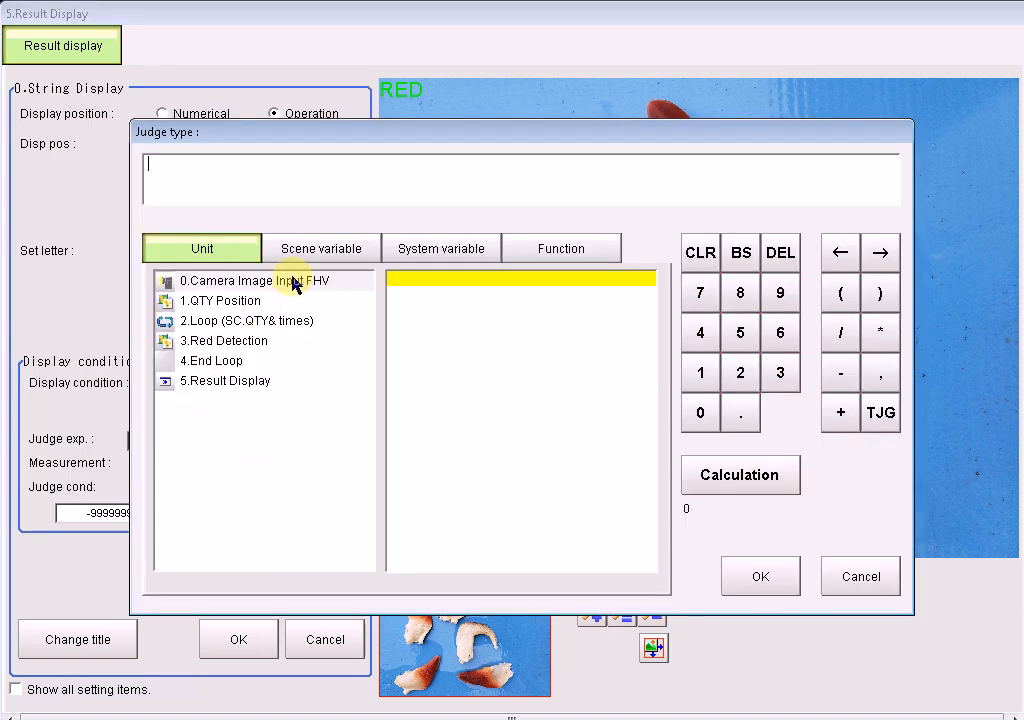
pyautogui.click(292, 258)
pyautogui.doubleClick(189, 364)
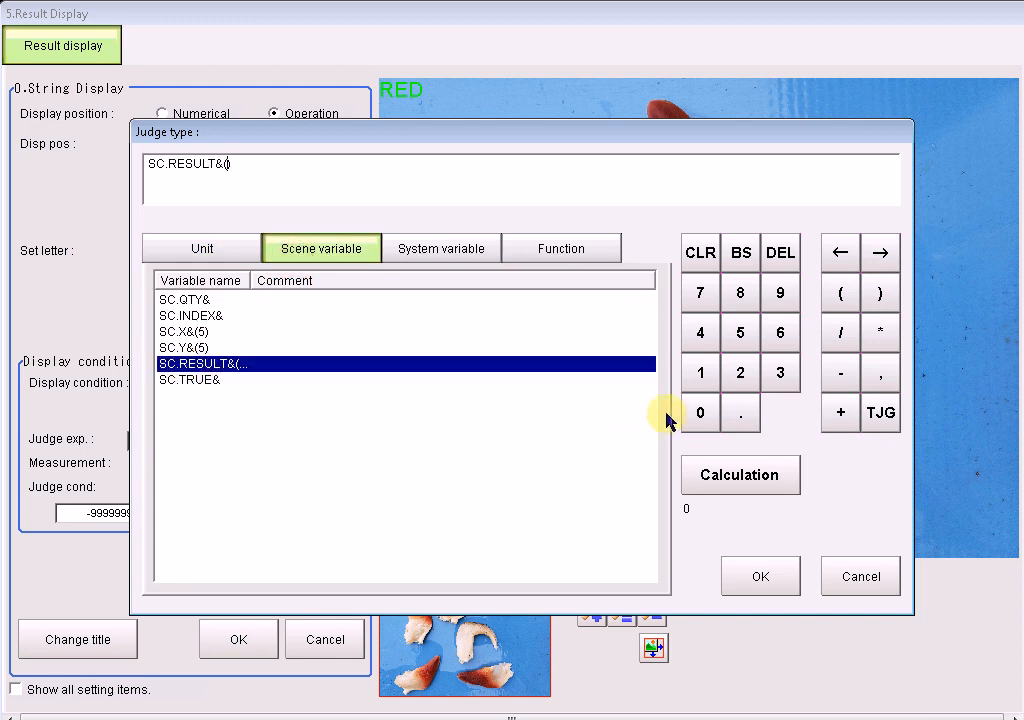
pyautogui.click(738, 566)
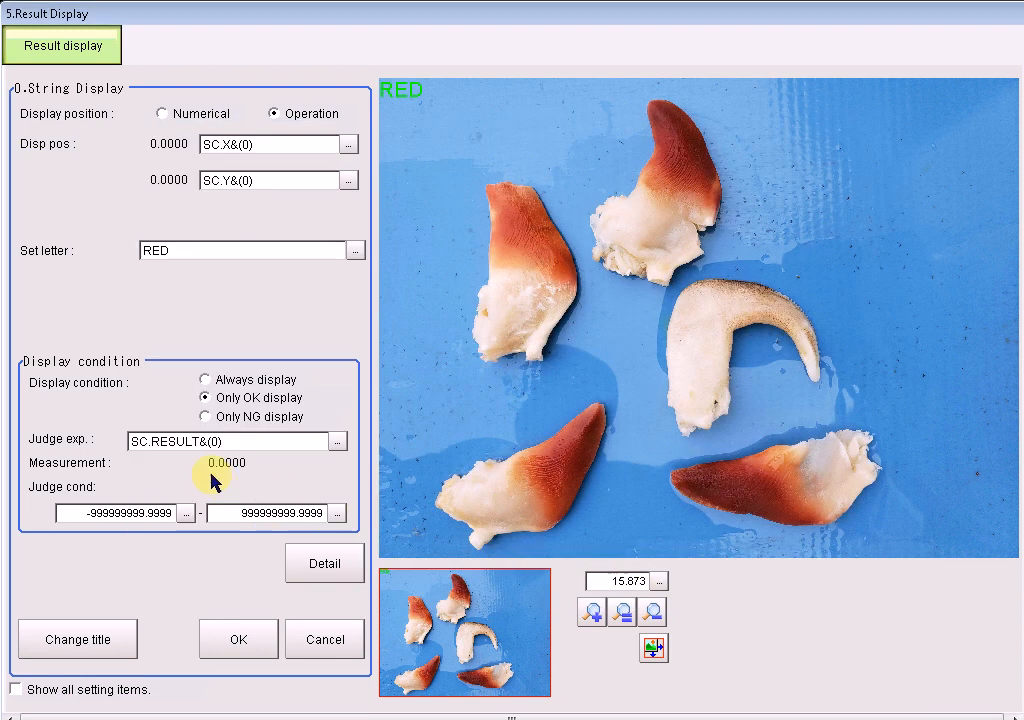
# Set both the lower and upper judge condition limits to 1 and apply the Result Display settings.
pyautogui.click(186, 512)
pyautogui.click(79, 296)
pyautogui.click(79, 416)
pyautogui.click(79, 496)
pyautogui.click(337, 513)
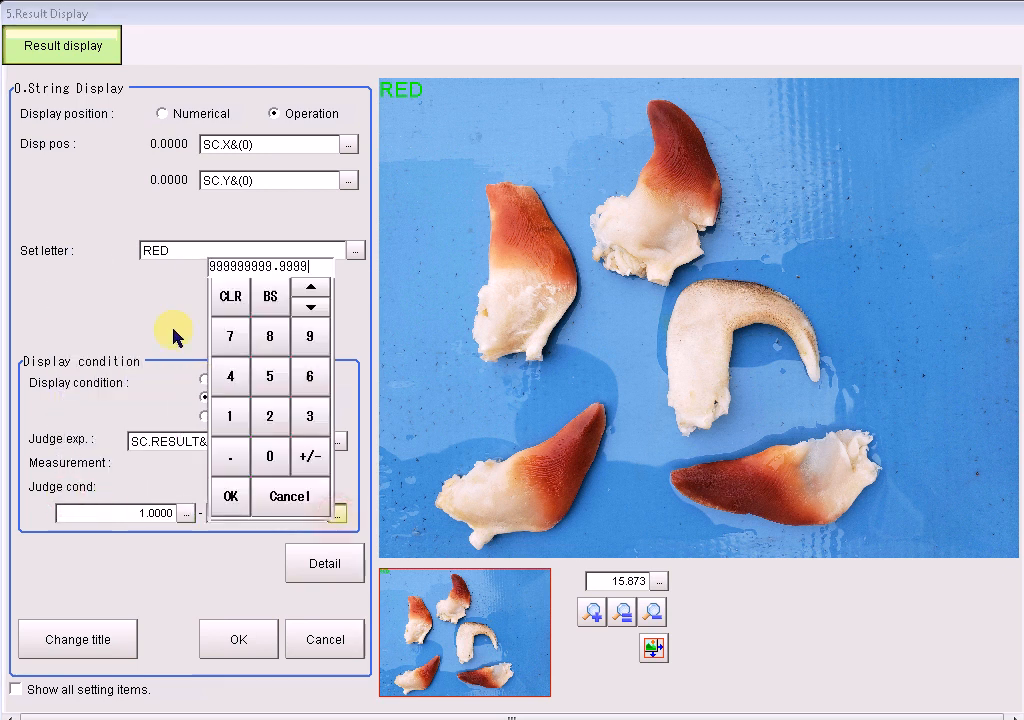
pyautogui.click(226, 297)
pyautogui.click(229, 416)
pyautogui.click(229, 494)
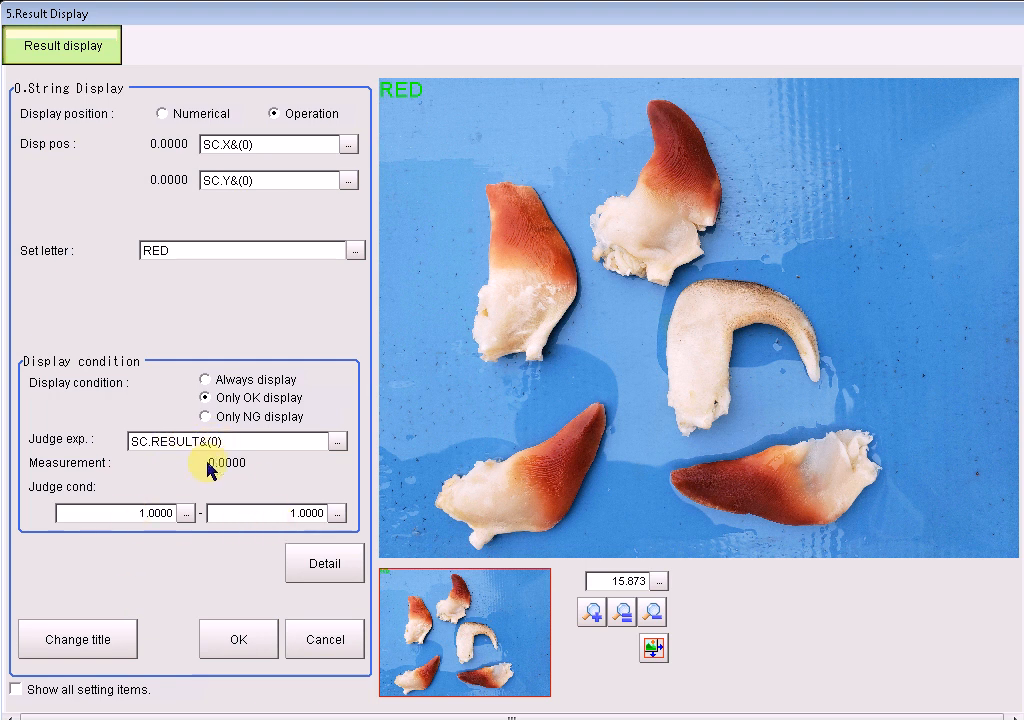
pyautogui.click(233, 646)
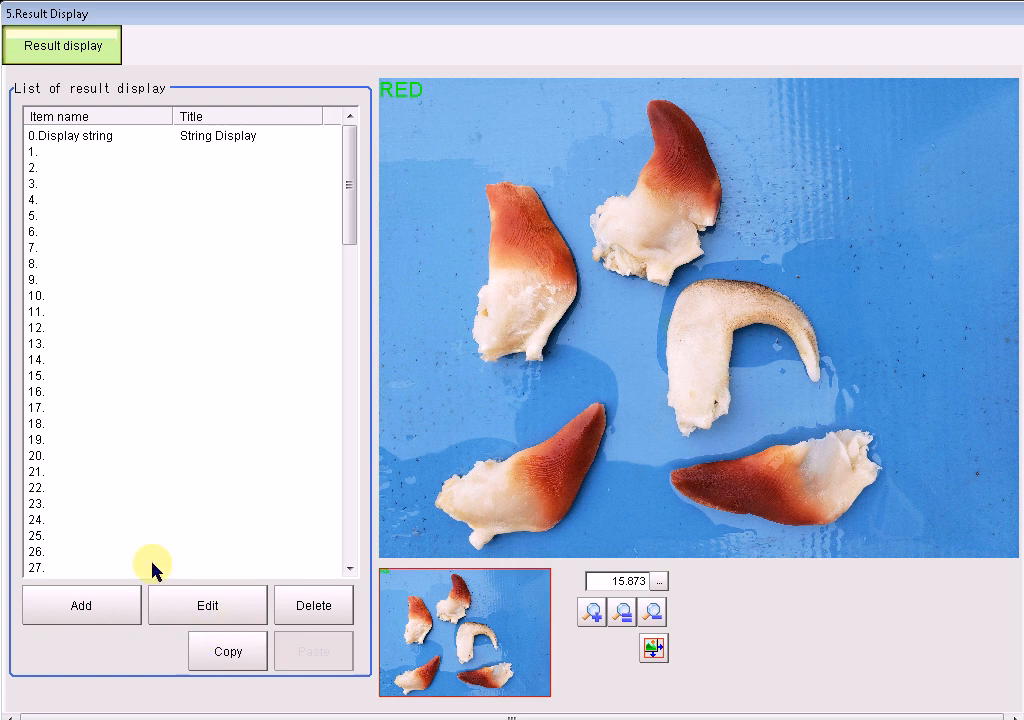
pyautogui.scroll(-2, 155, 705)
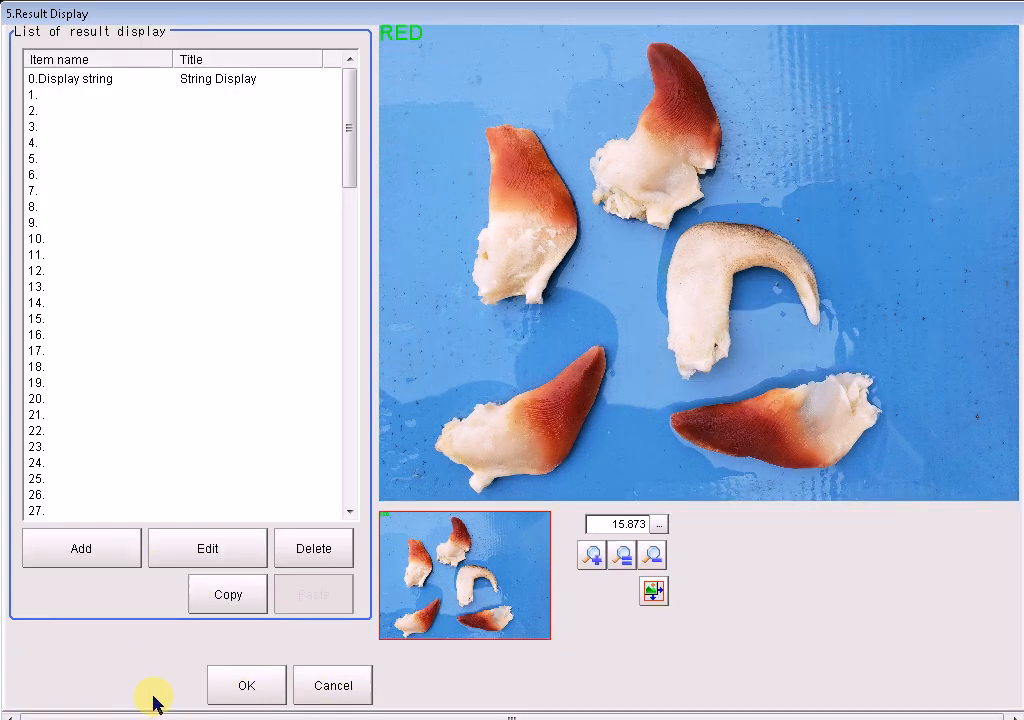
pyautogui.click(229, 688)
# Run a measurement, then load 20191030_150757.jpg from D:\FH_Images\ImageAvance\Exercice2 as the input image.
pyautogui.click(404, 537)
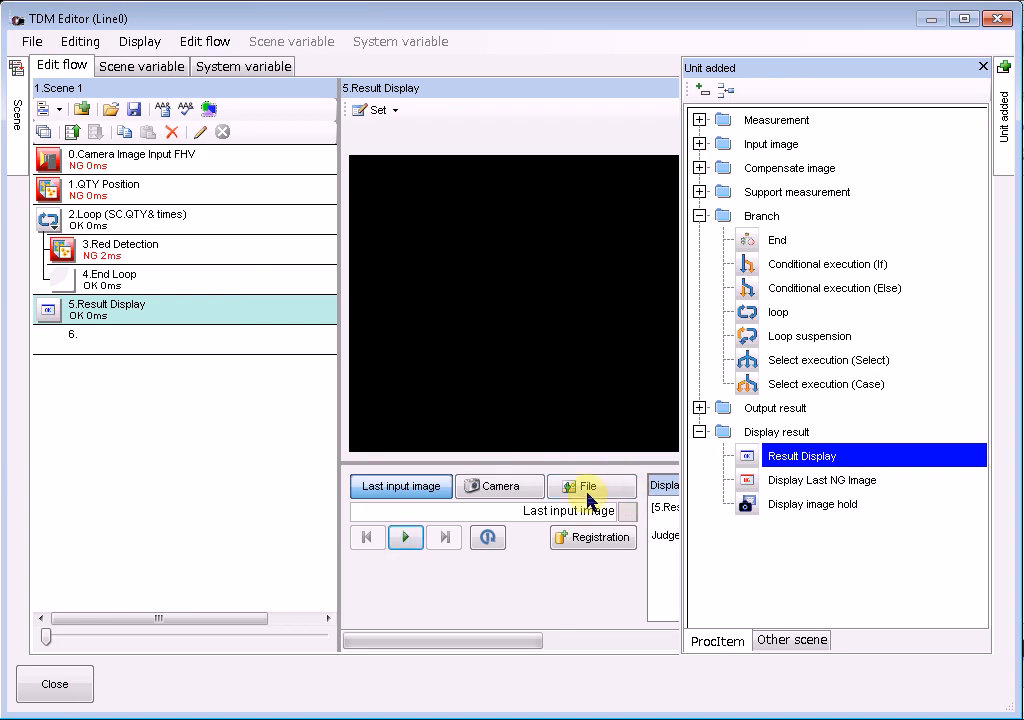
pyautogui.click(588, 496)
pyautogui.click(178, 243)
pyautogui.click(420, 464)
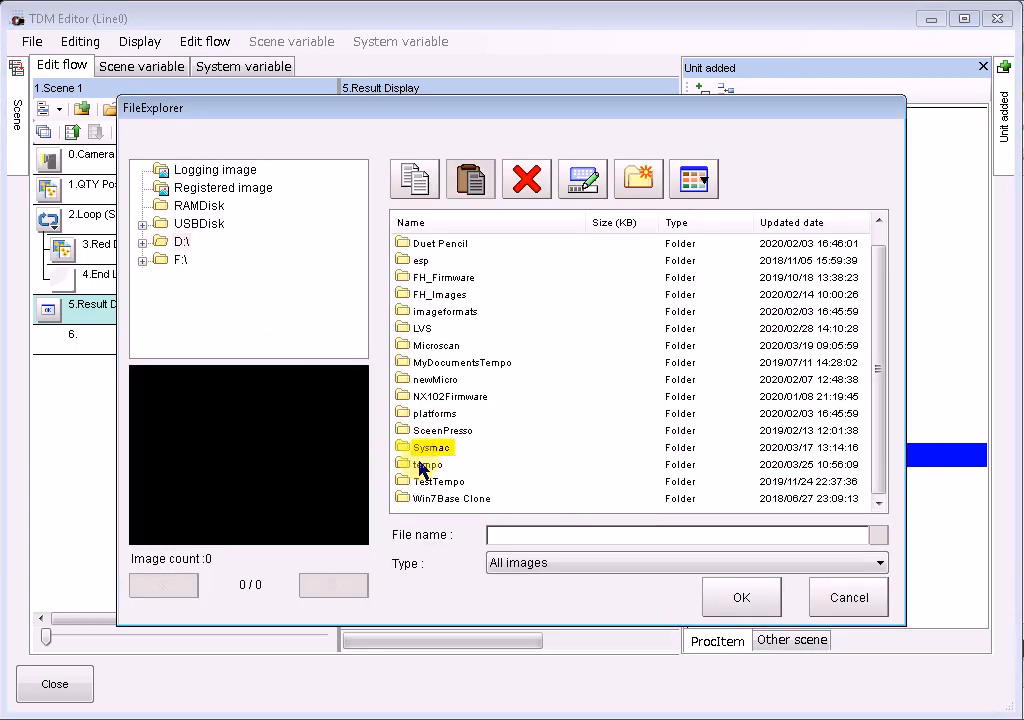
pyautogui.doubleClick(420, 294)
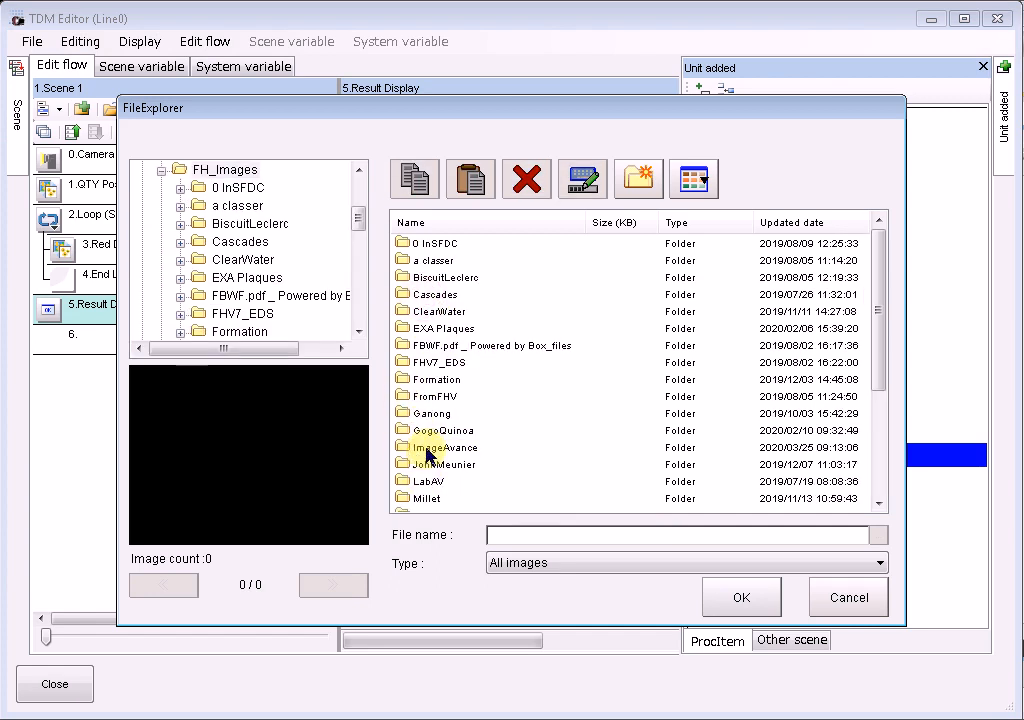
pyautogui.doubleClick(428, 454)
pyautogui.doubleClick(420, 278)
pyautogui.click(424, 312)
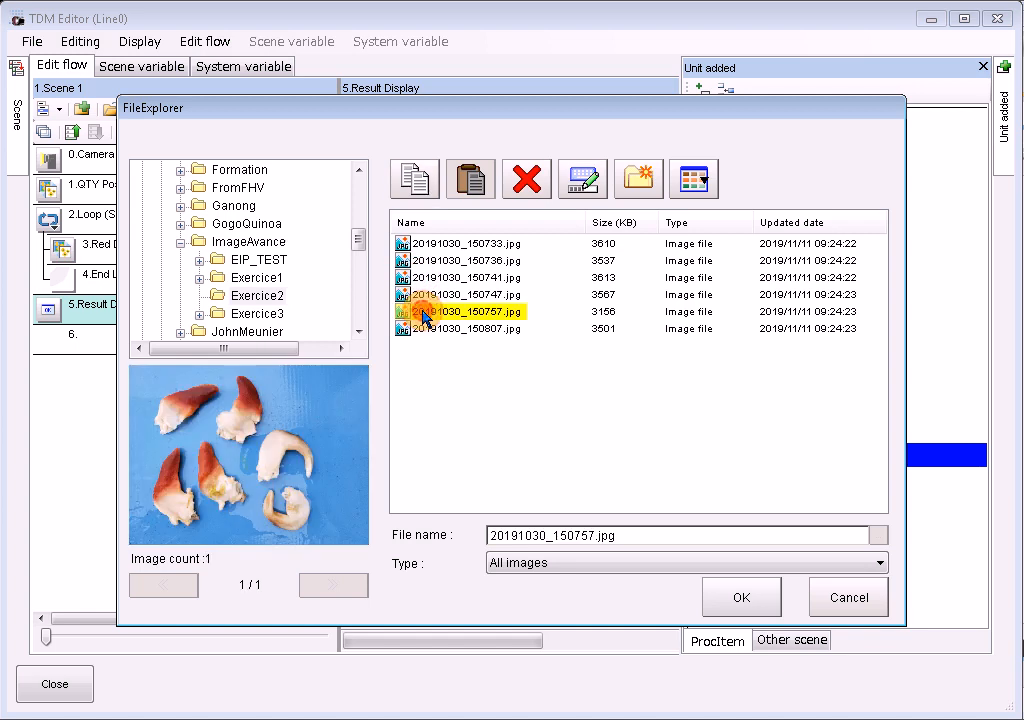
pyautogui.click(709, 597)
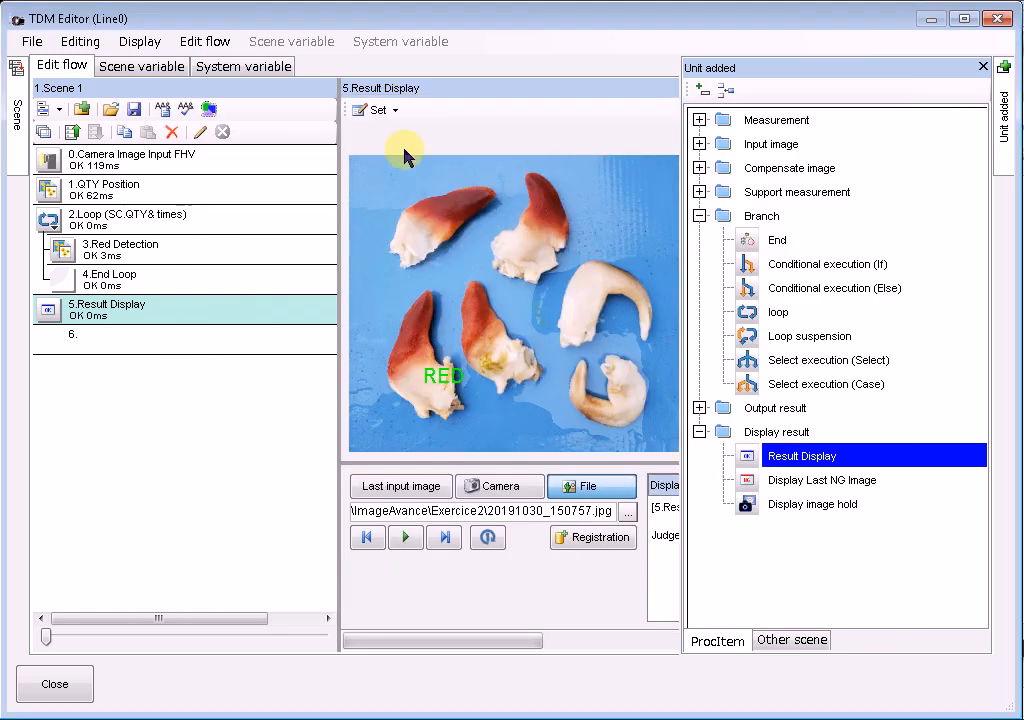
# Examine the piece positions found by QTY Position and the region measured by Red Detection on the image.
pyautogui.click(105, 187)
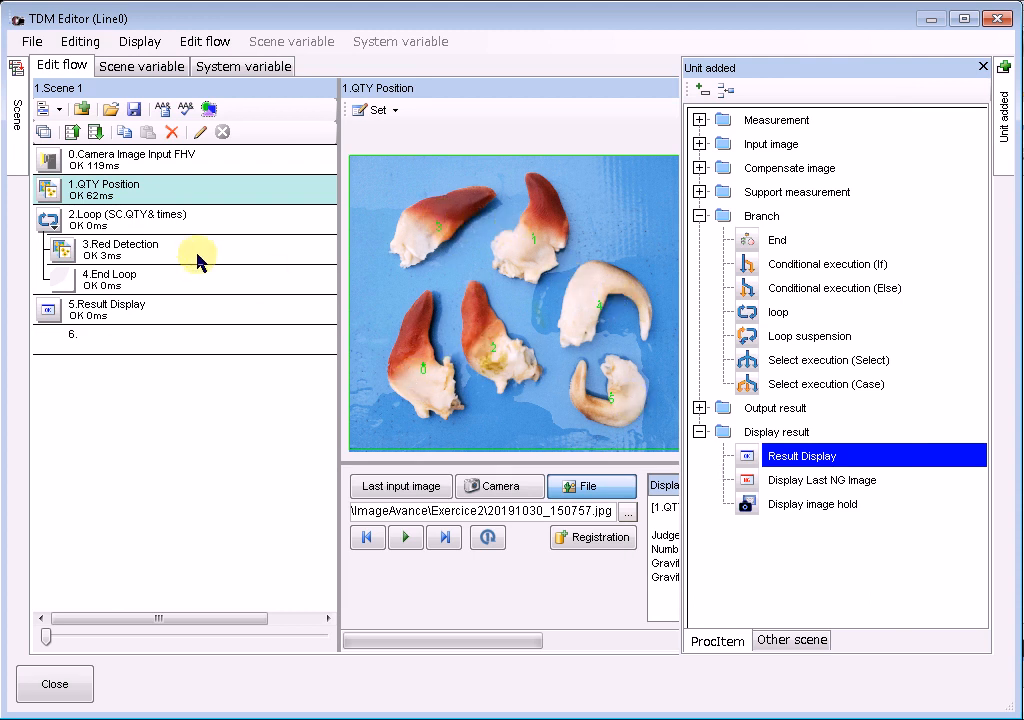
pyautogui.click(155, 251)
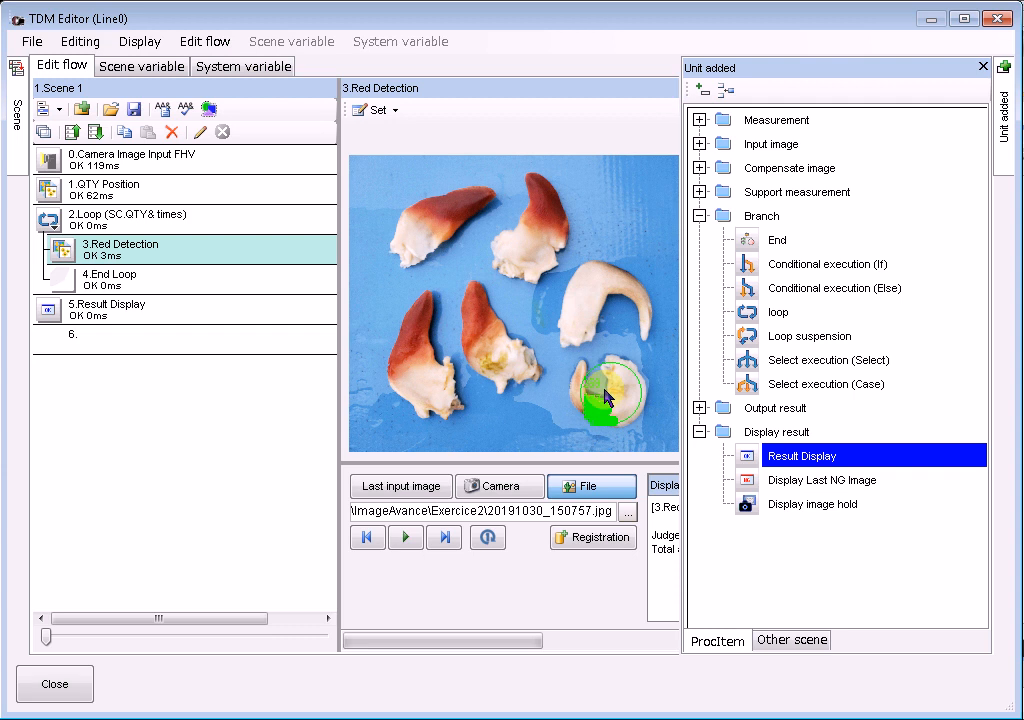
# Open the parameters of the Loop unit for editing.
pyautogui.click(97, 228)
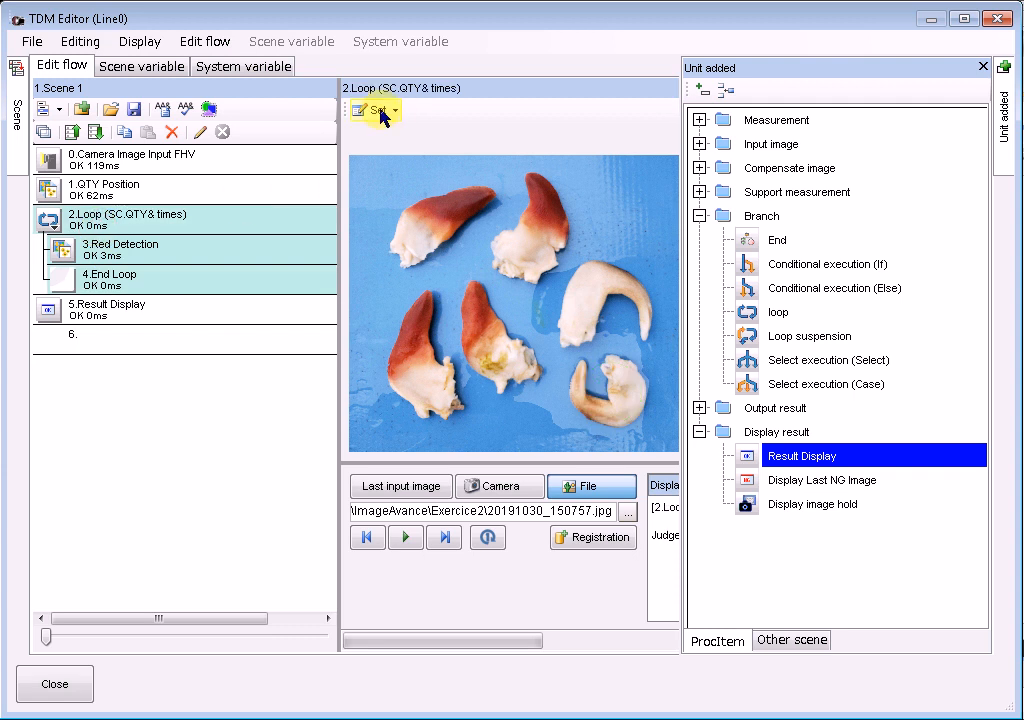
pyautogui.click(381, 112)
pyautogui.click(389, 131)
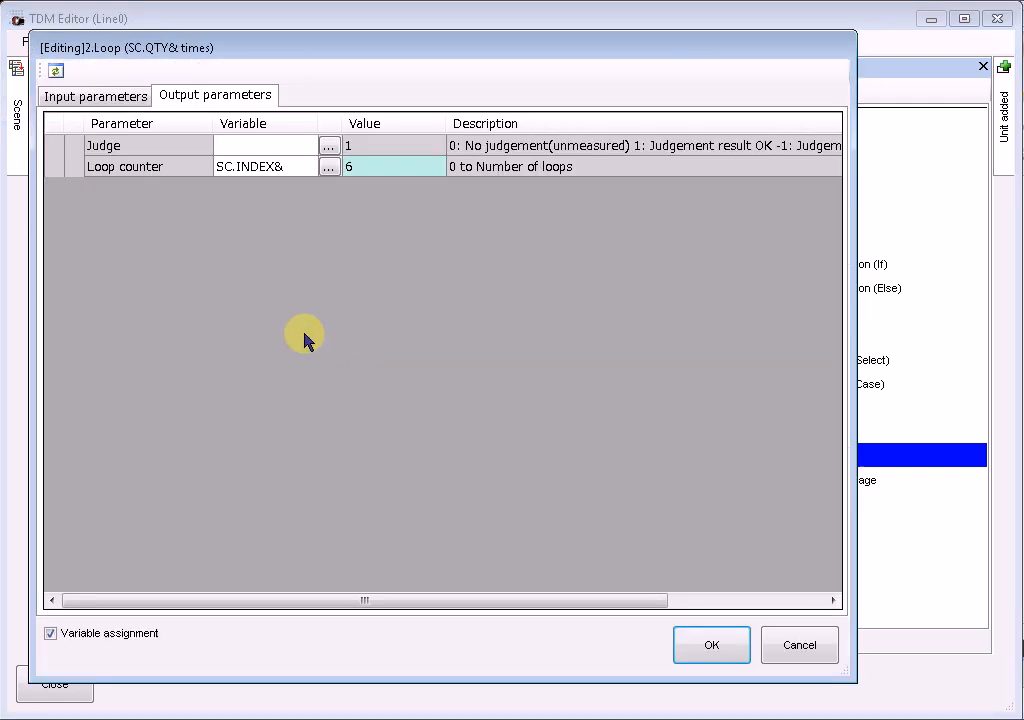
pyautogui.click(264, 166)
pyautogui.press('Delete')
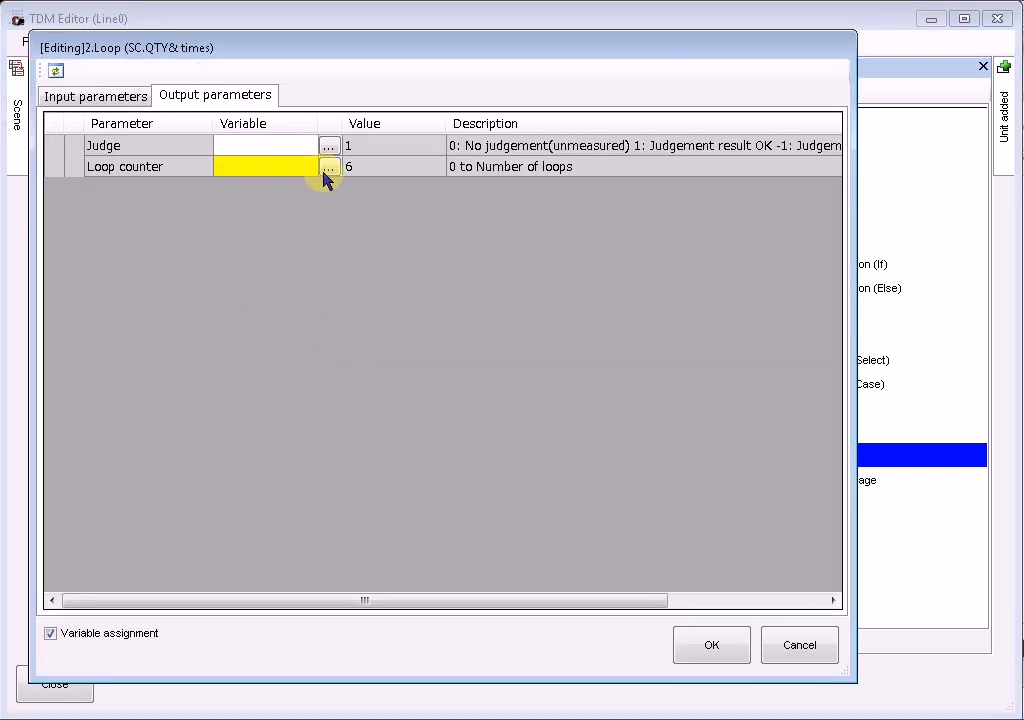
pyautogui.click(384, 172)
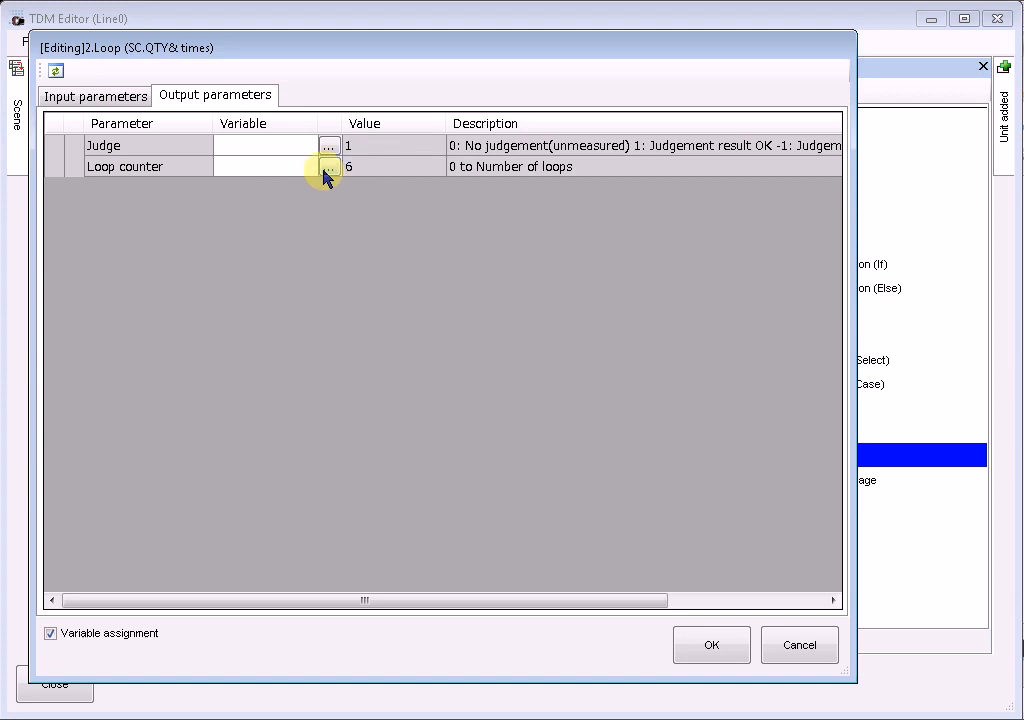
pyautogui.click(283, 168)
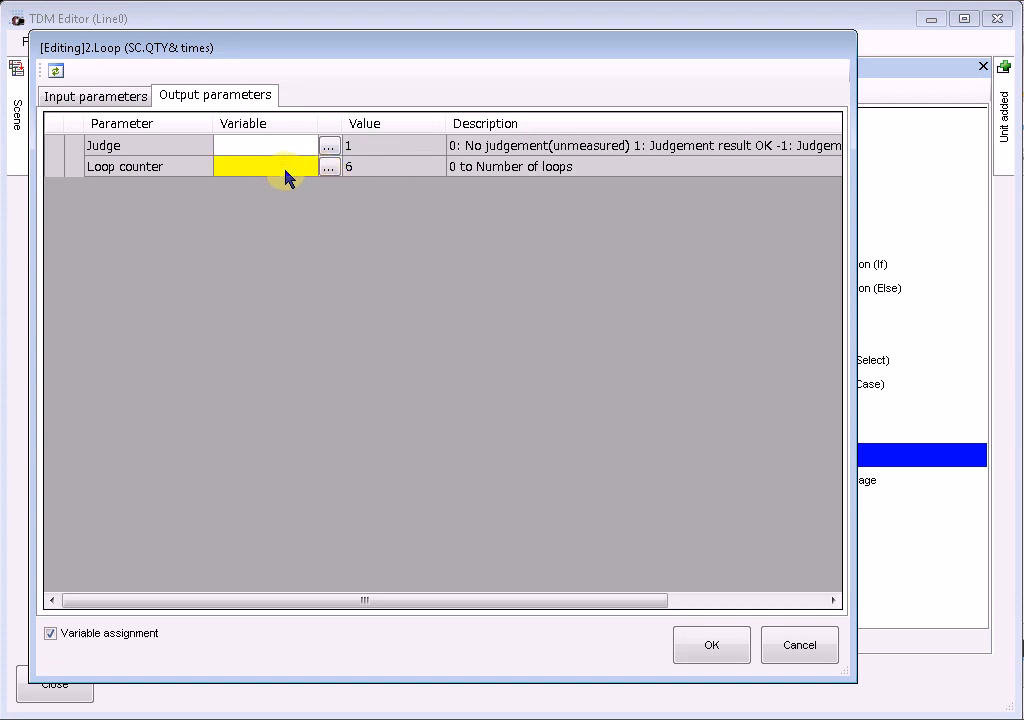
pyautogui.click(118, 98)
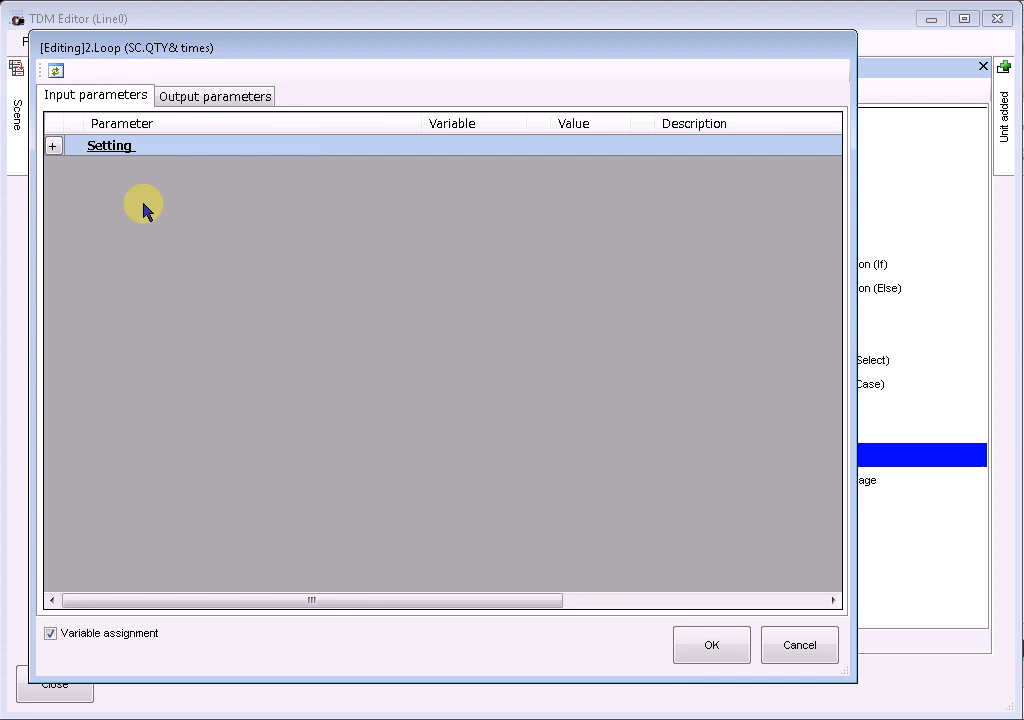
pyautogui.click(192, 98)
pyautogui.click(328, 167)
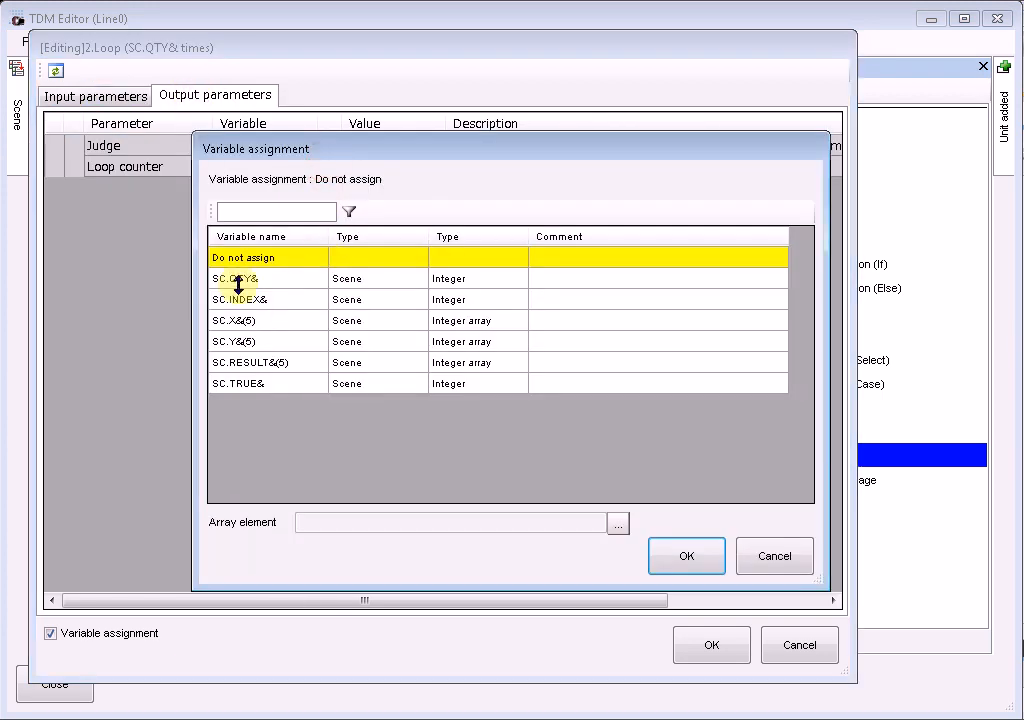
pyautogui.click(238, 300)
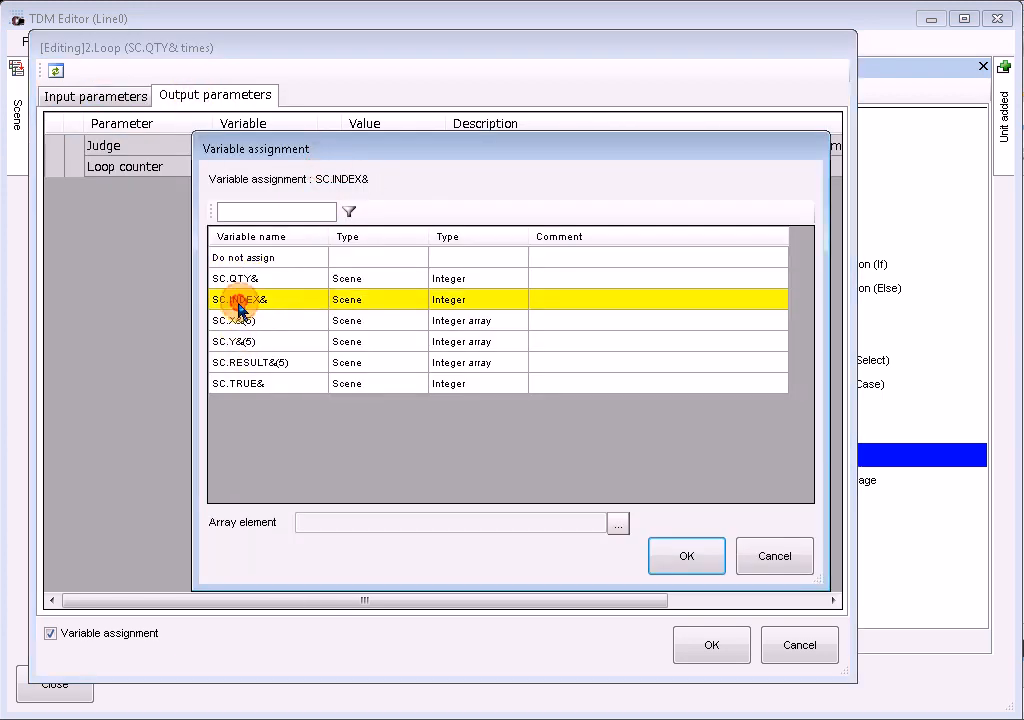
pyautogui.click(662, 565)
# Set the variable assignment of the Loop unit's Number of loops input parameter to Do not assign.
pyautogui.click(106, 98)
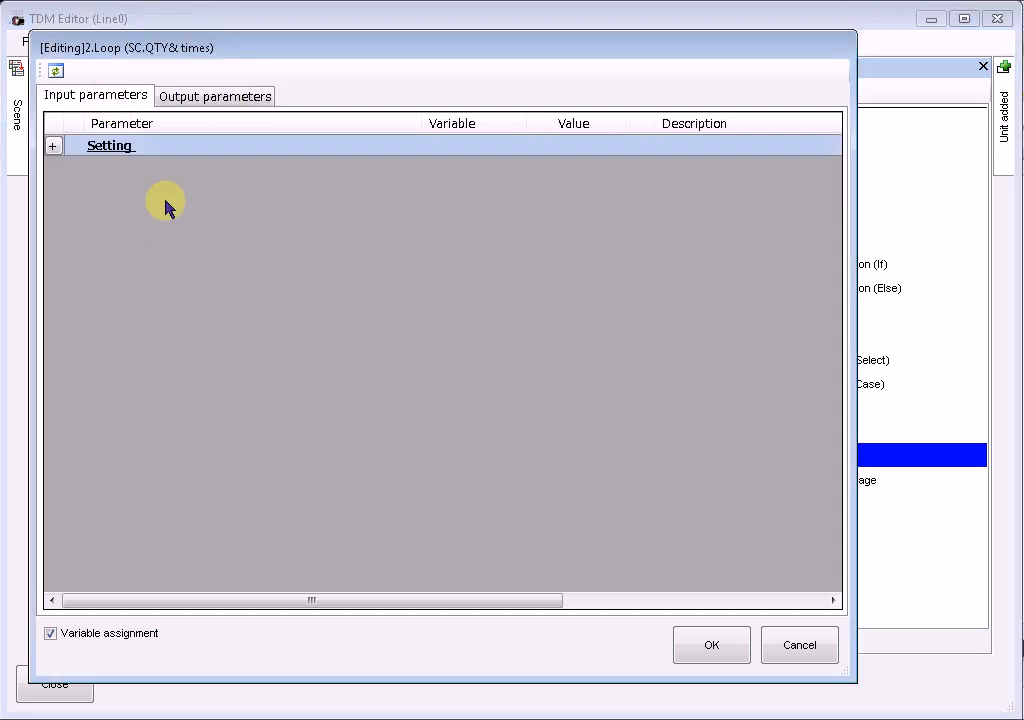
pyautogui.click(54, 147)
pyautogui.click(54, 147)
pyautogui.click(54, 147)
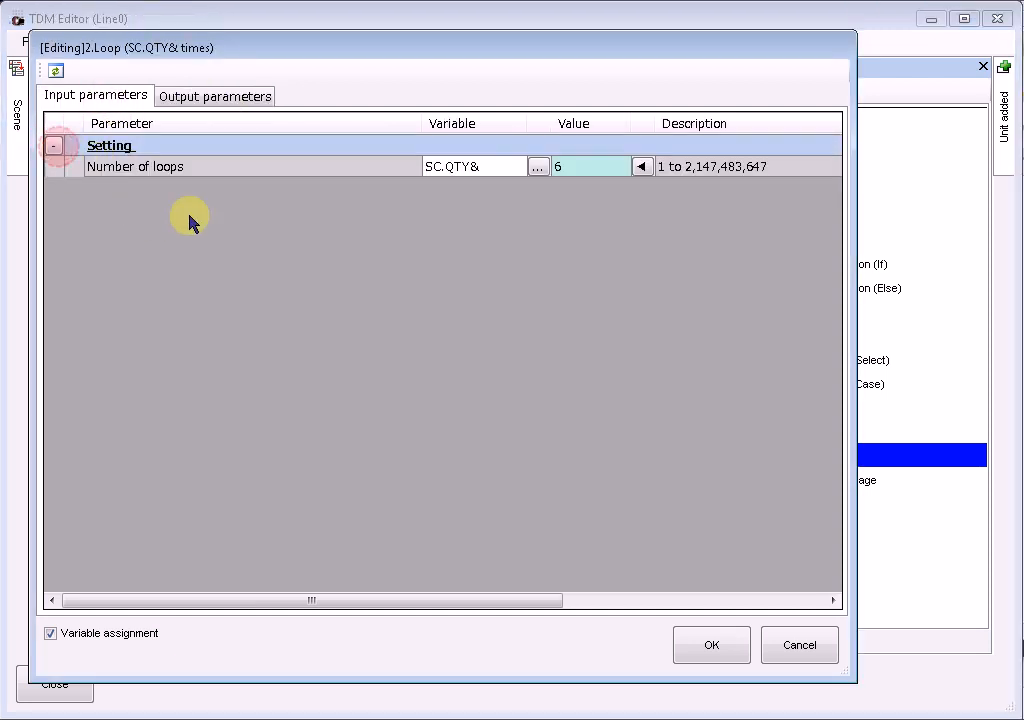
pyautogui.click(533, 167)
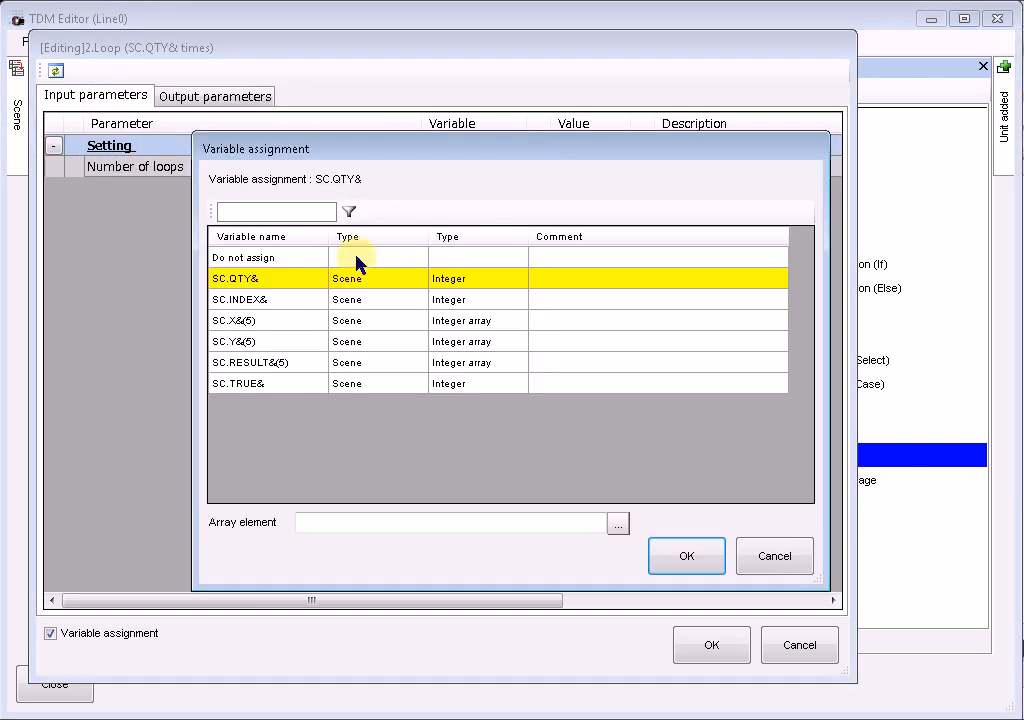
pyautogui.click(243, 258)
pyautogui.click(686, 558)
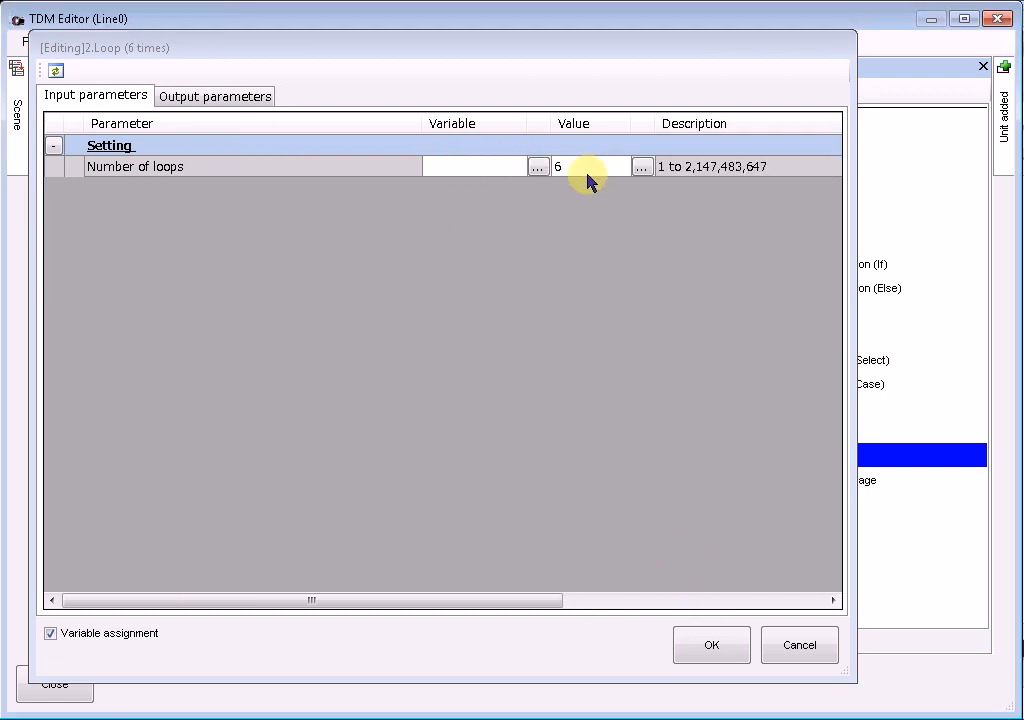
# Set the Loop unit's Number of loops to 1 and apply the parameters.
pyautogui.click(641, 167)
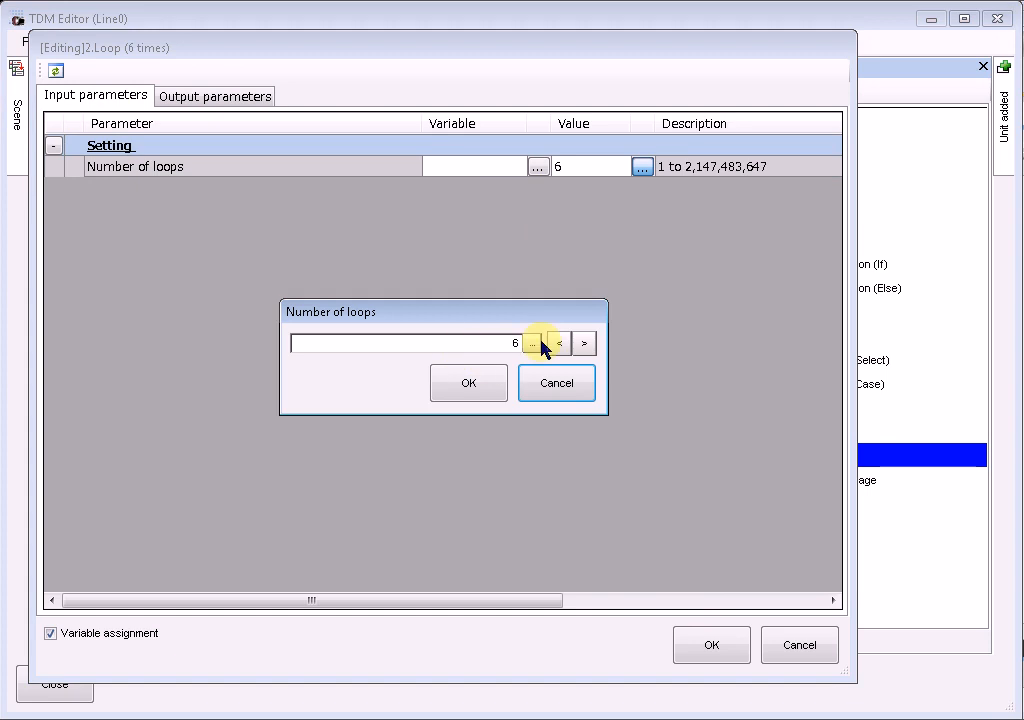
pyautogui.click(538, 343)
pyautogui.click(310, 371)
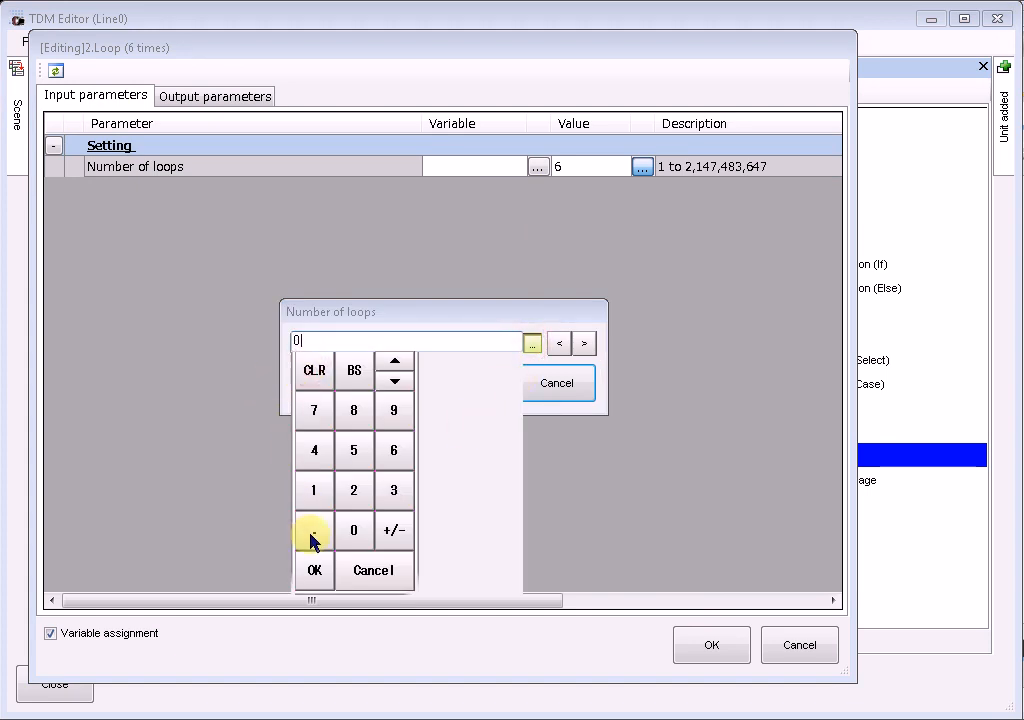
pyautogui.click(313, 490)
pyautogui.click(314, 570)
pyautogui.click(469, 378)
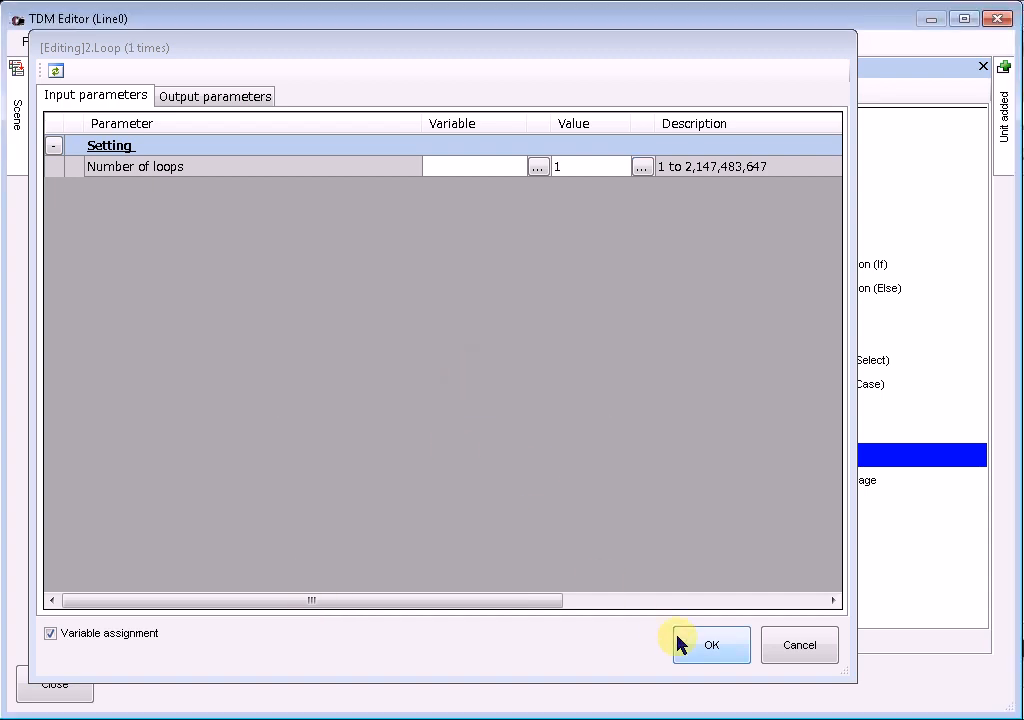
pyautogui.click(682, 640)
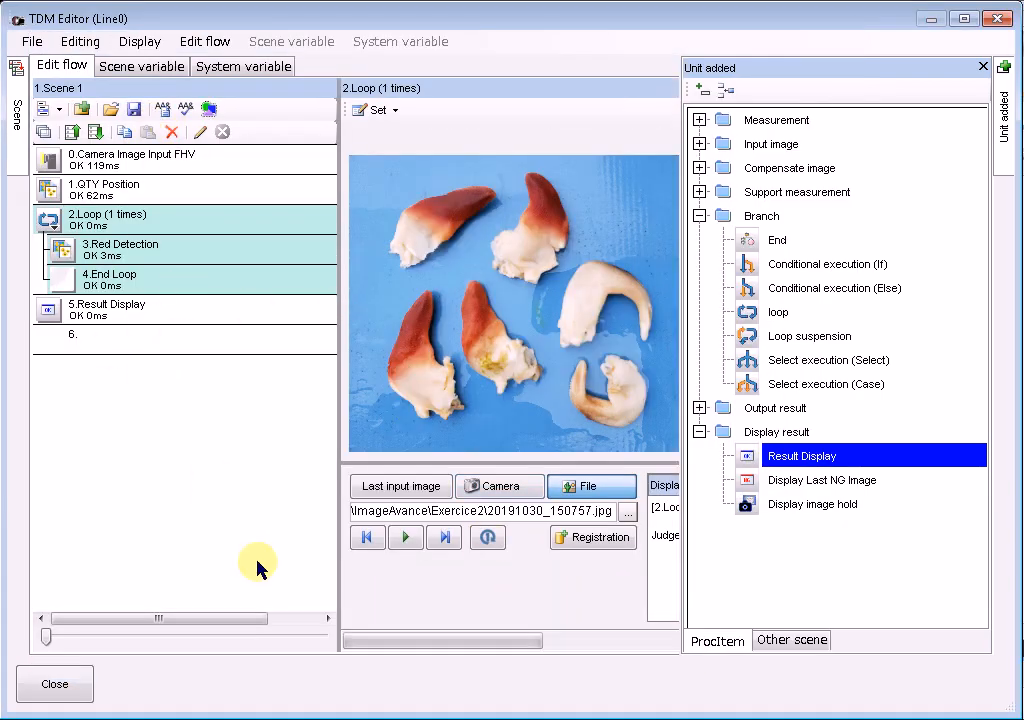
# Measure the image file with the Loop set to one pass and examine the Red Detection region.
pyautogui.click(410, 539)
pyautogui.click(128, 280)
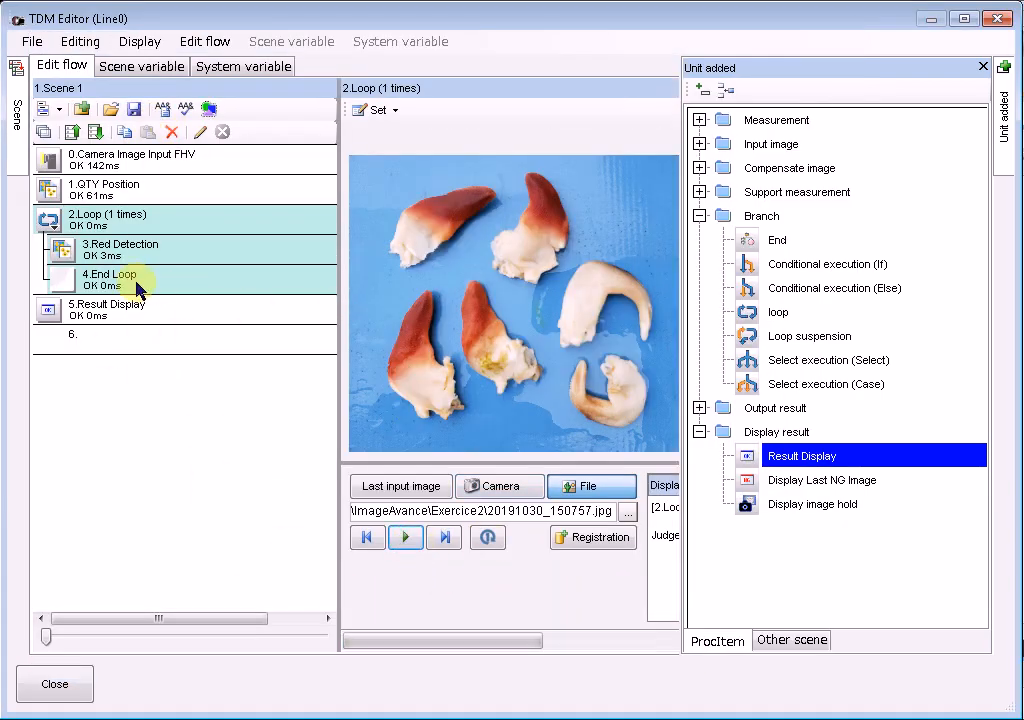
pyautogui.click(130, 245)
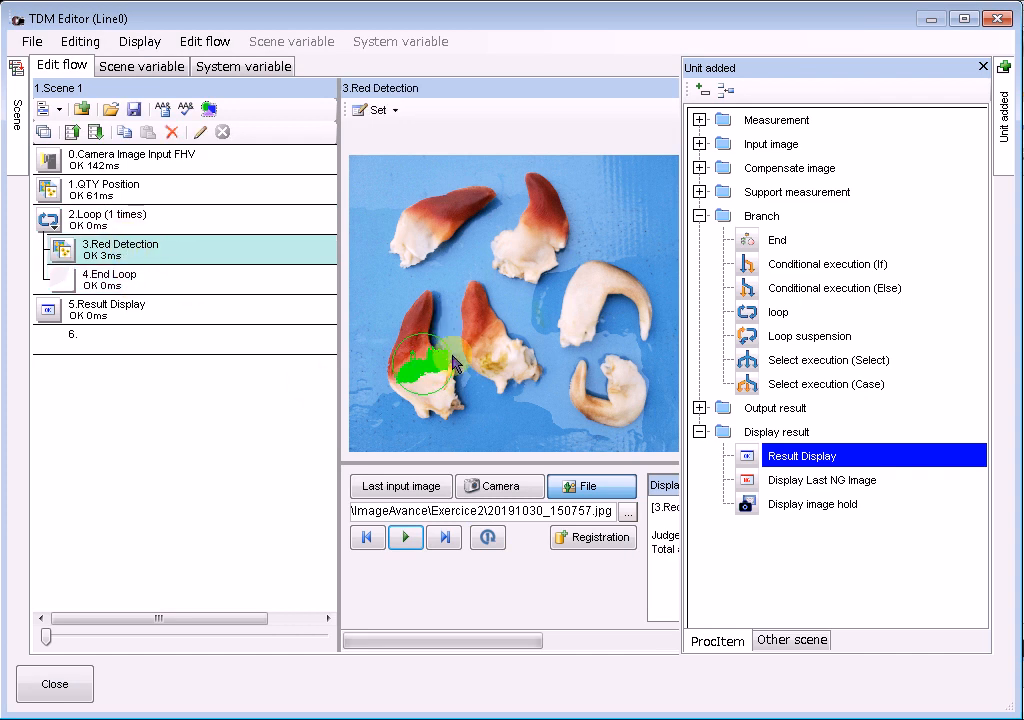
# Set the Loop unit's Number of loops to 2 and test Red Detection on the image file.
pyautogui.click(90, 218)
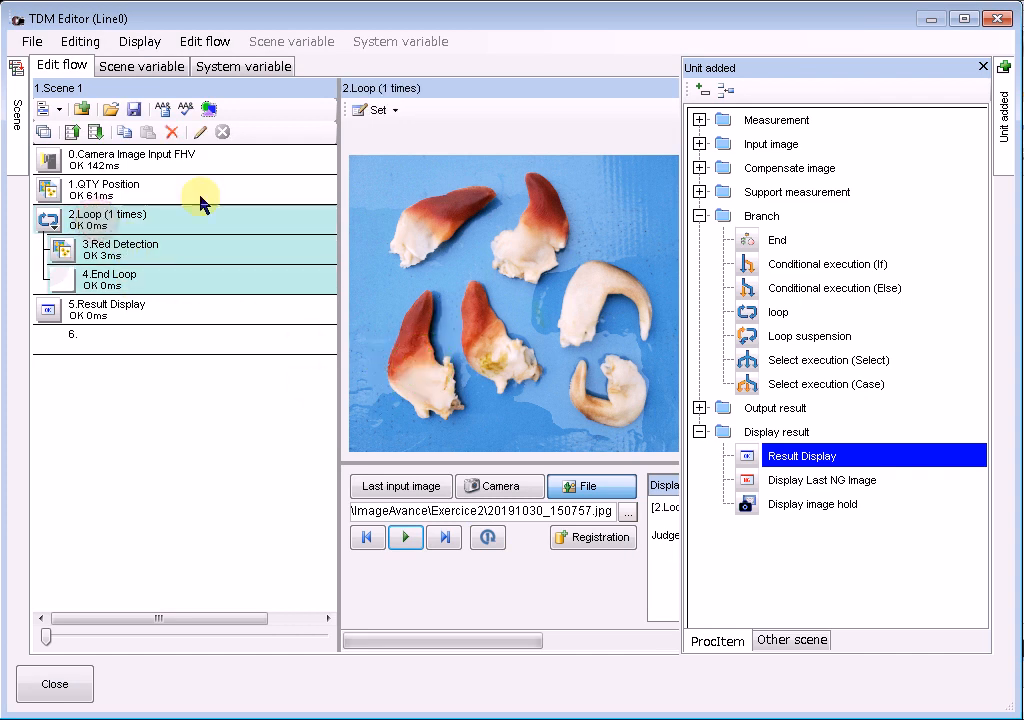
pyautogui.click(372, 112)
pyautogui.click(375, 137)
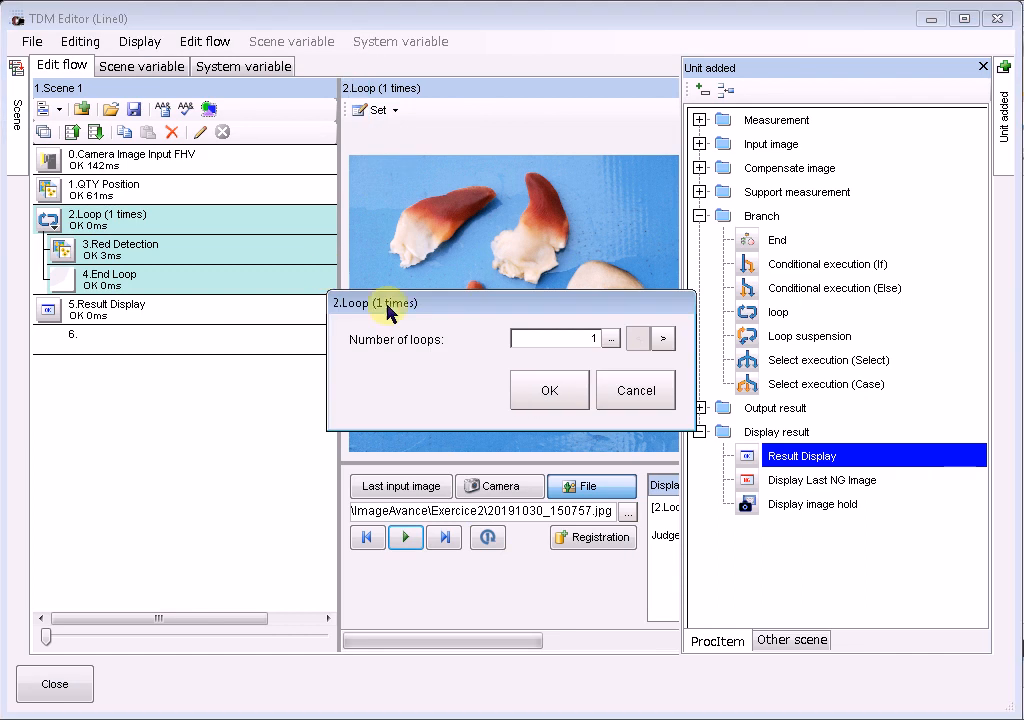
pyautogui.click(665, 341)
pyautogui.click(578, 392)
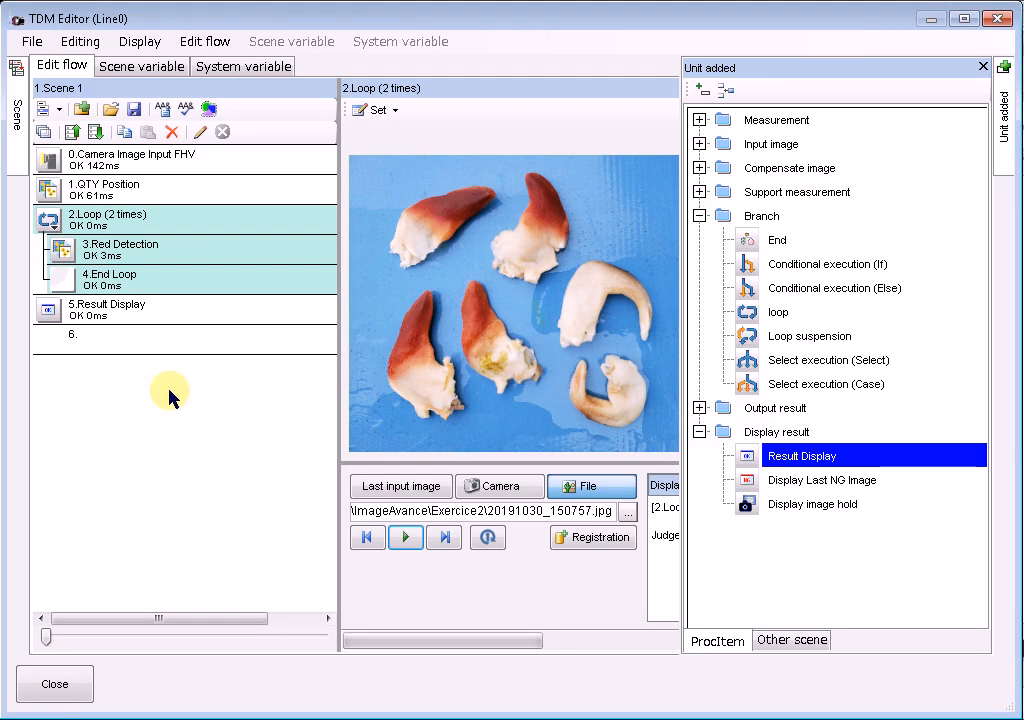
pyautogui.click(405, 540)
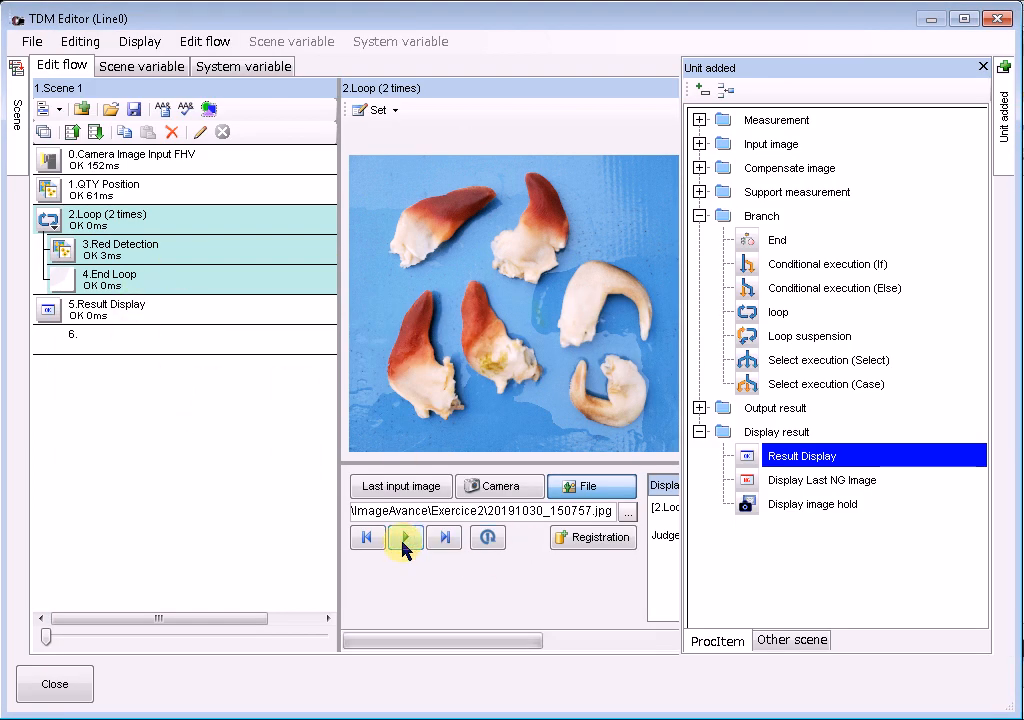
pyautogui.click(168, 253)
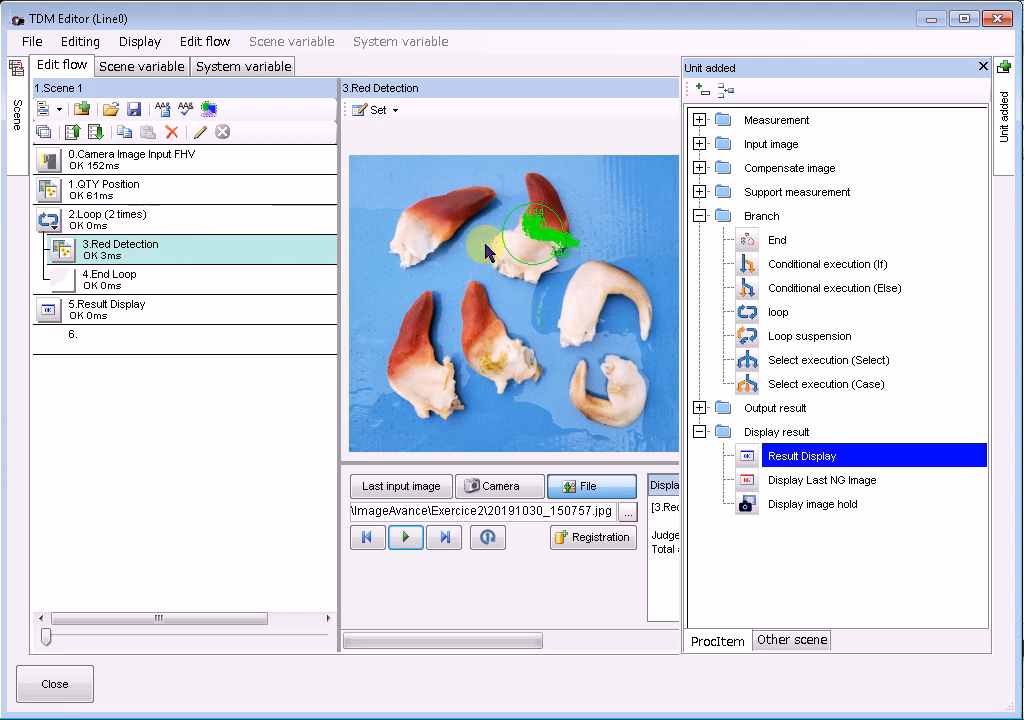
# Assign the scene variable SC.QTY& to the Loop unit's Number of loops input parameter and apply the parameters.
pyautogui.click(167, 214)
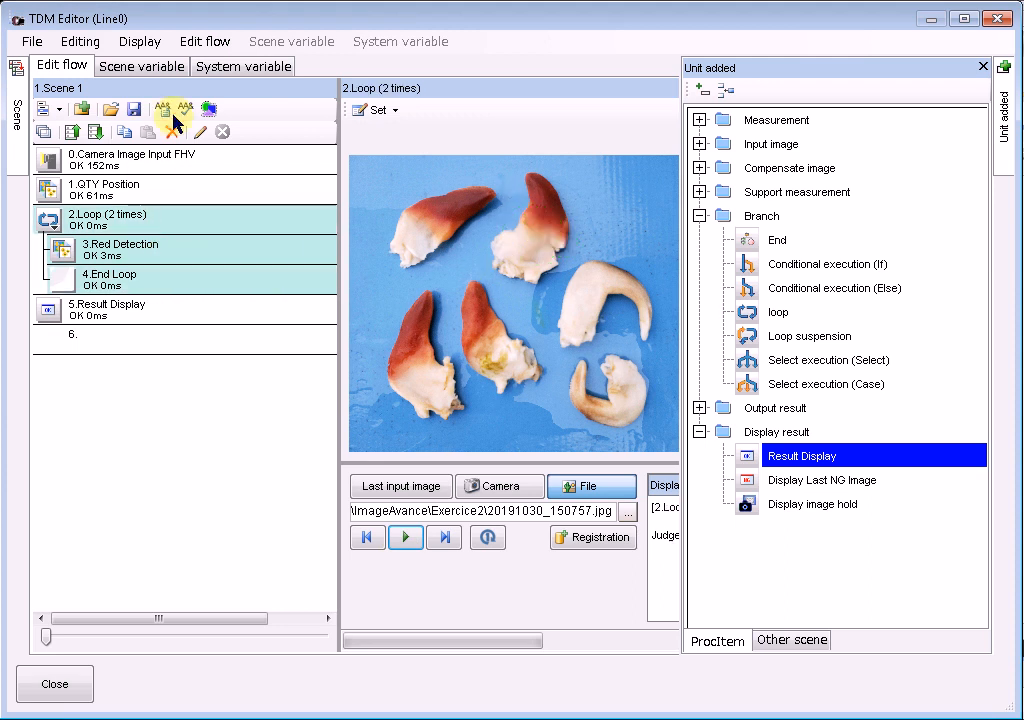
pyautogui.click(380, 110)
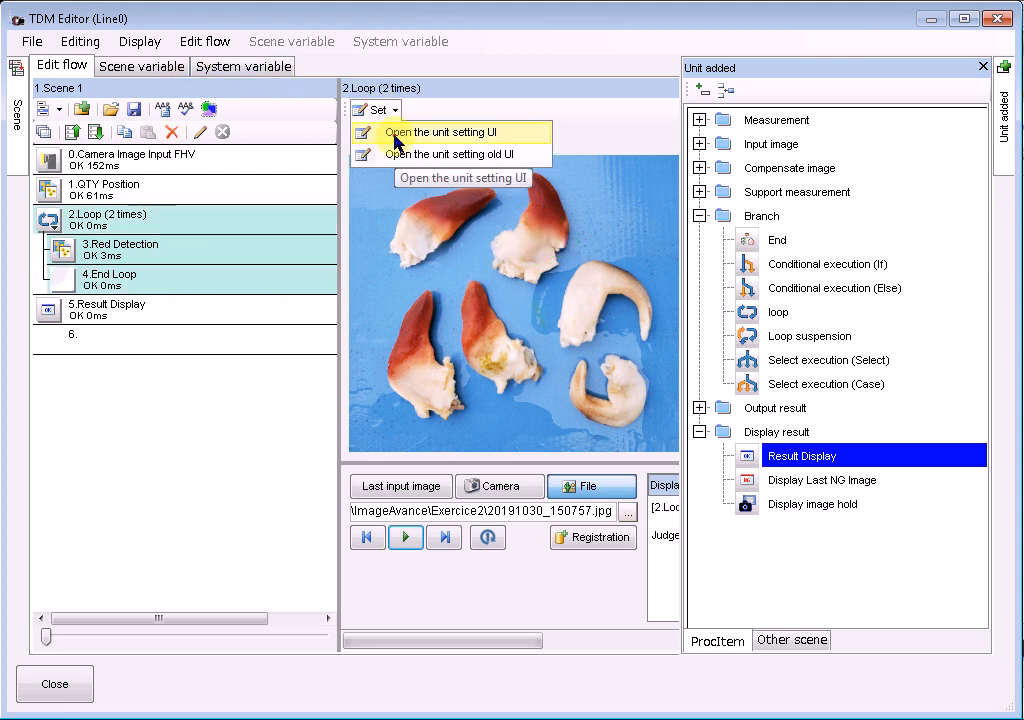
pyautogui.click(390, 138)
pyautogui.click(52, 145)
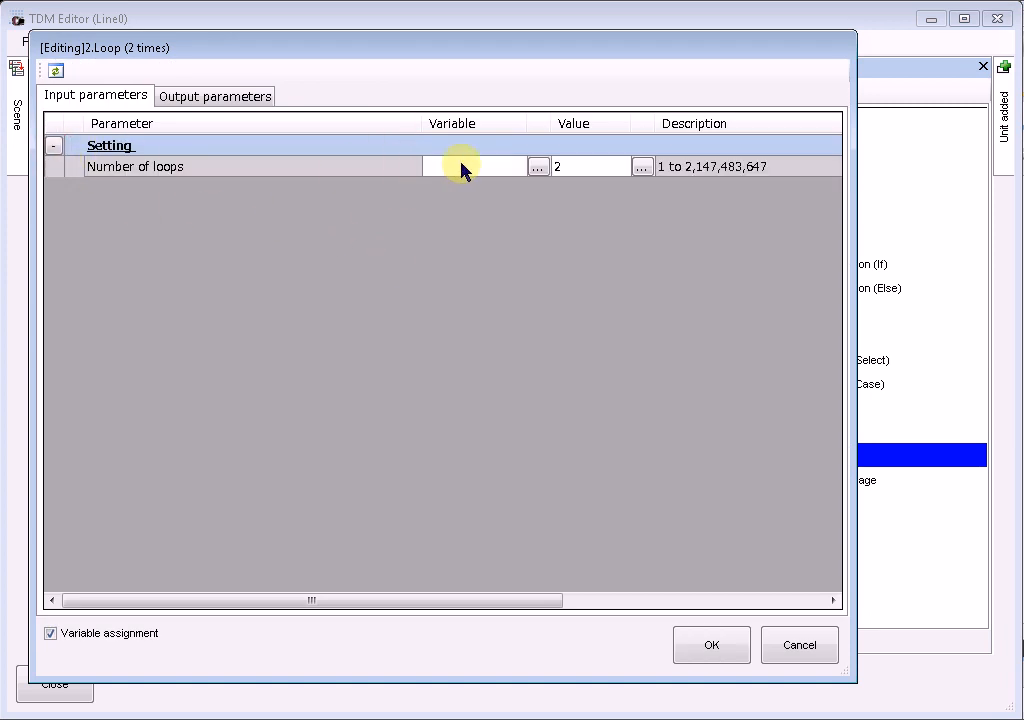
pyautogui.click(537, 168)
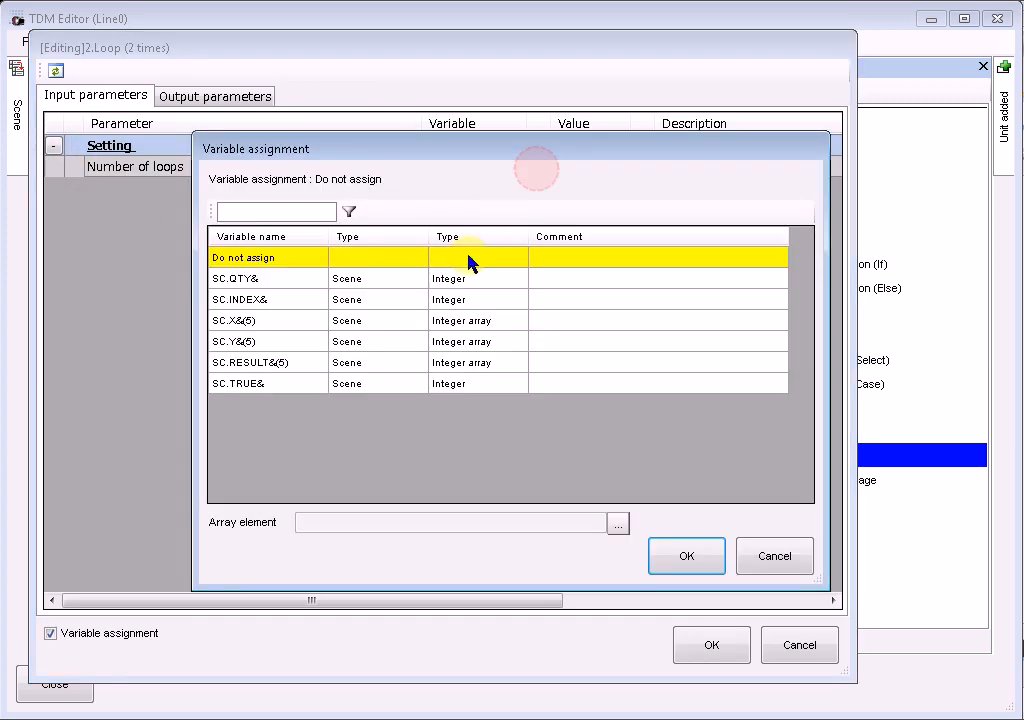
pyautogui.click(224, 279)
pyautogui.click(662, 556)
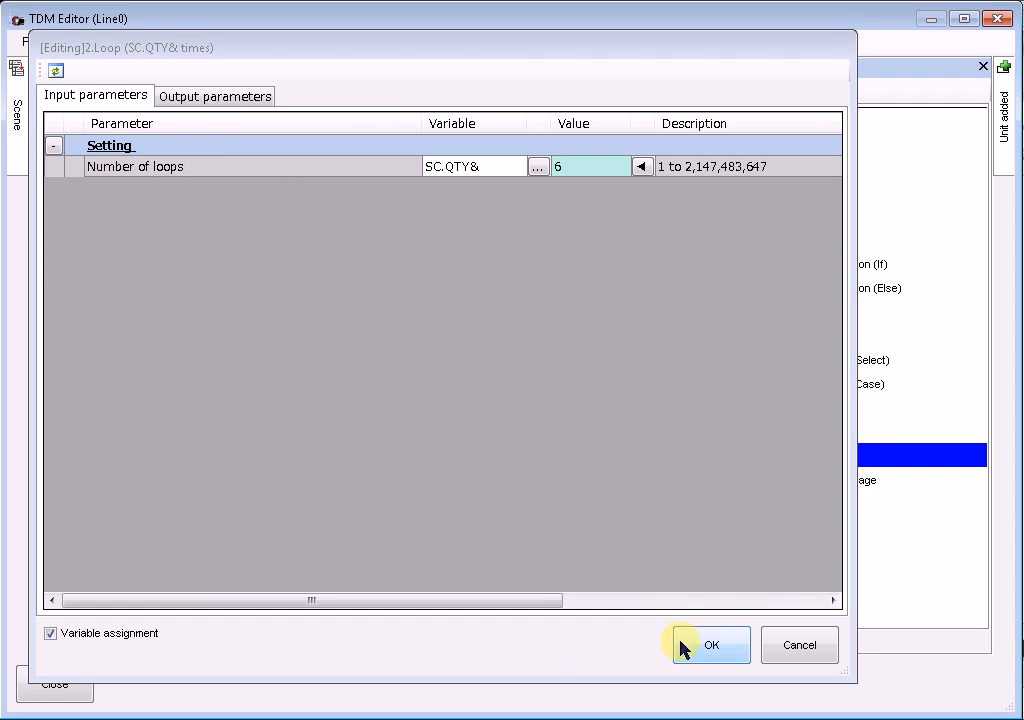
pyautogui.click(680, 645)
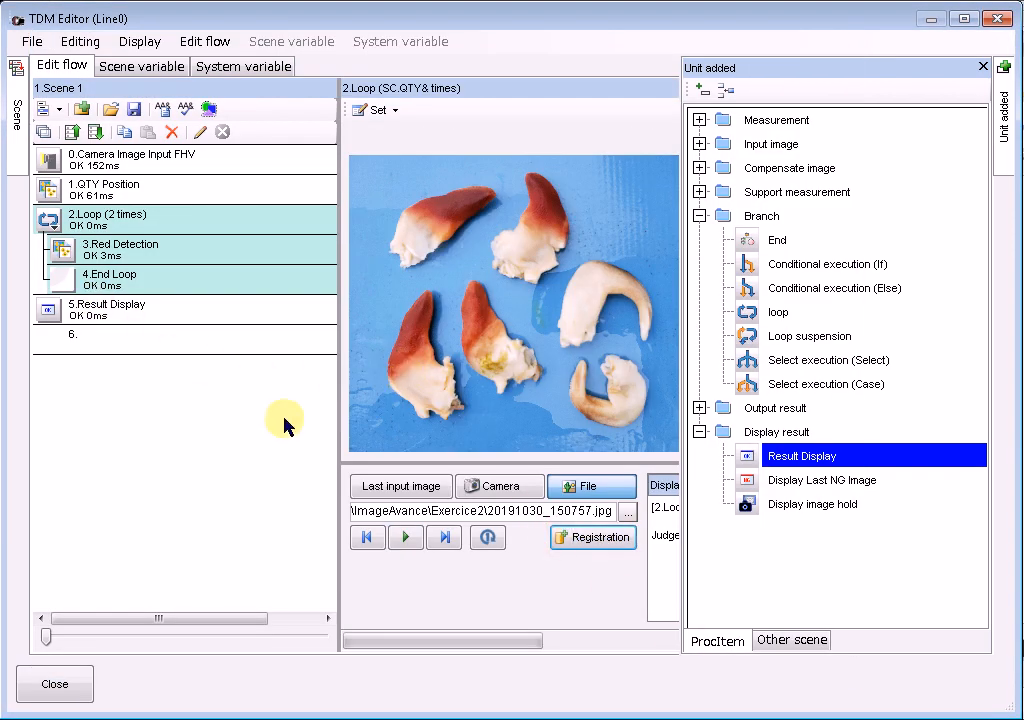
# Measure the image file, examine the Red Detection region and close the TDM Editor.
pyautogui.click(405, 541)
pyautogui.click(180, 250)
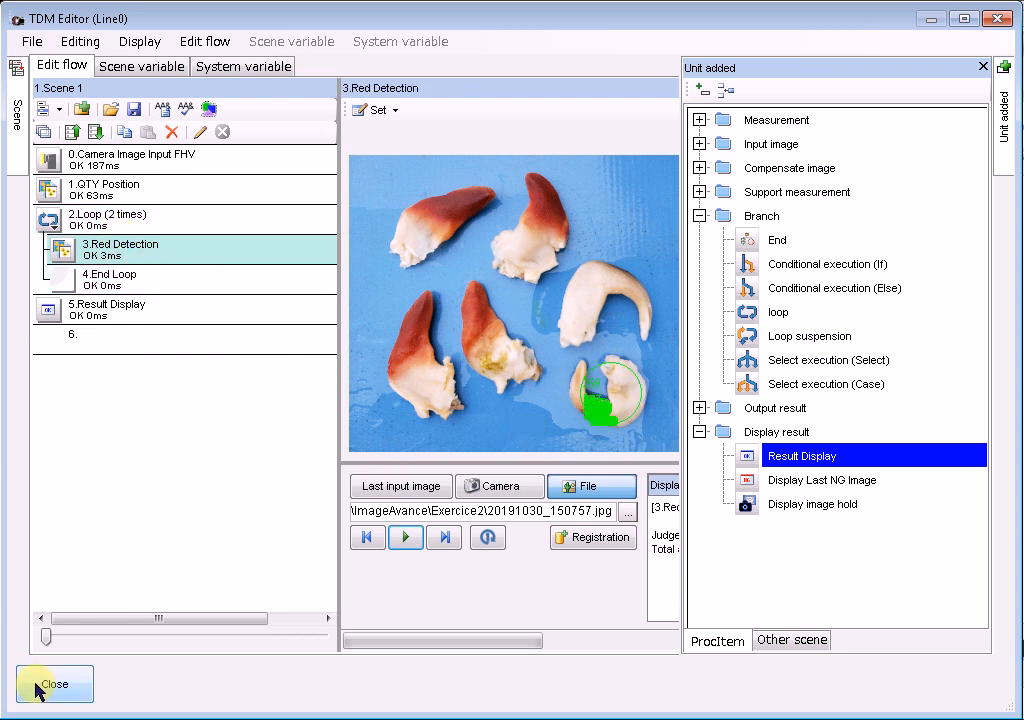
pyautogui.click(35, 688)
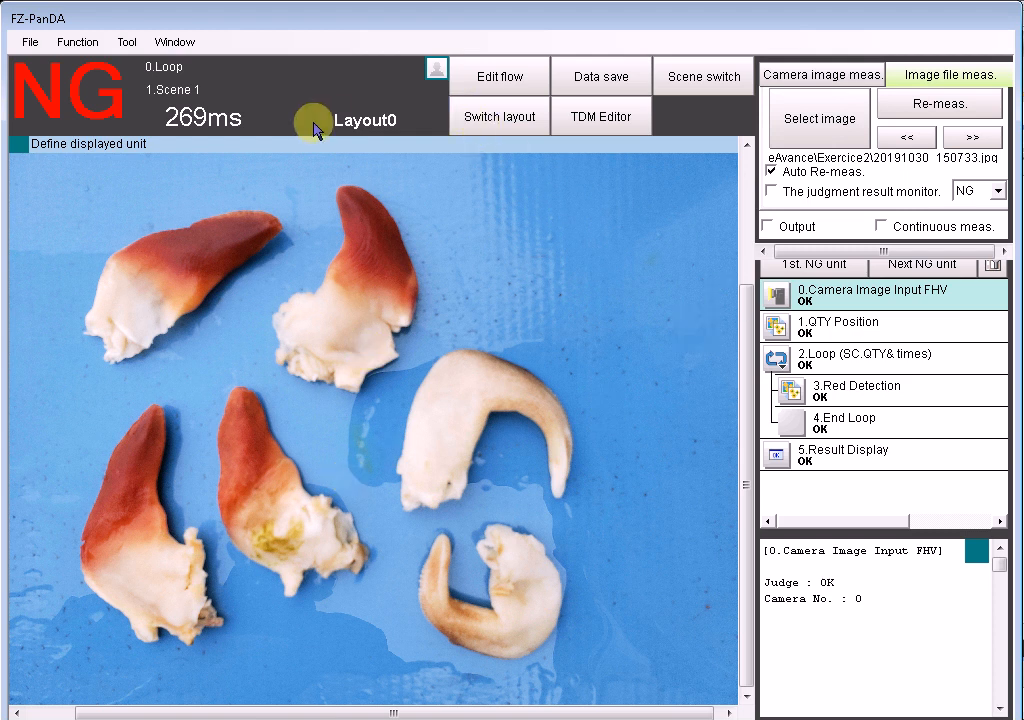
# Switch from Scene 1 to the scene 0.Loop.
pyautogui.click(690, 68)
pyautogui.click(395, 380)
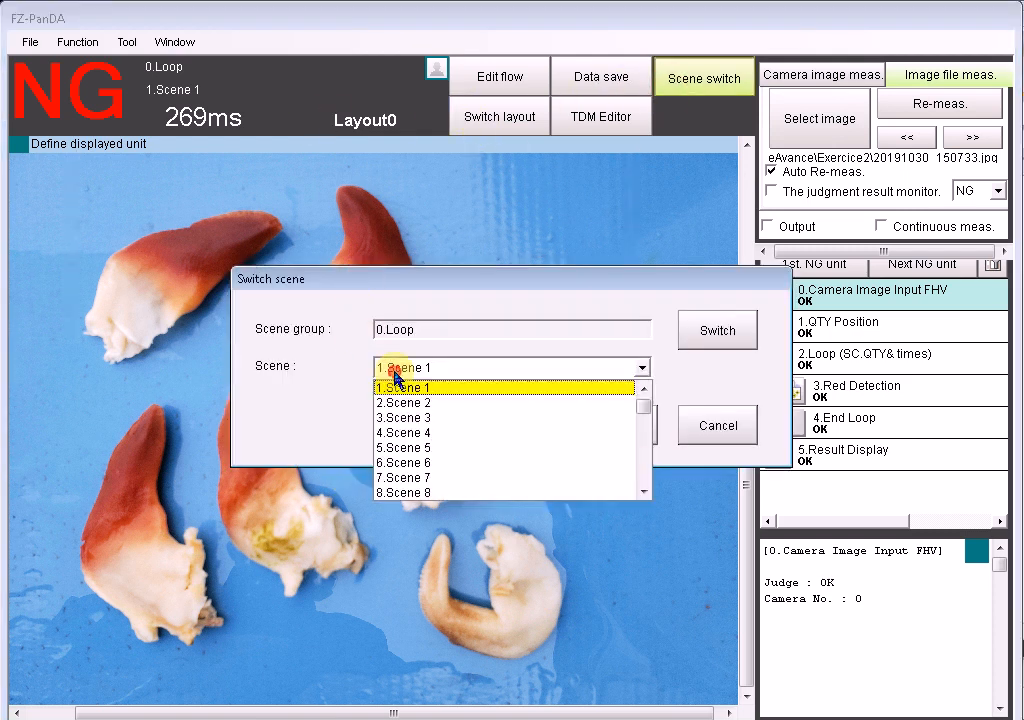
pyautogui.scroll(1, 395, 378)
pyautogui.click(390, 388)
pyautogui.click(600, 432)
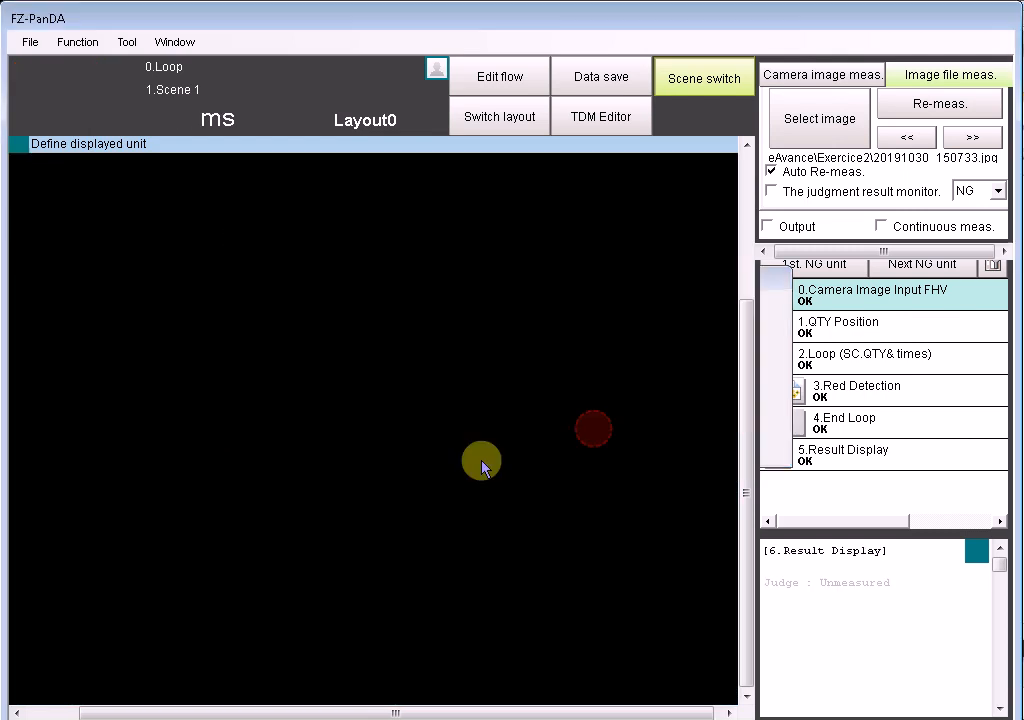
# Re-measure the current image and cycle through the image files to examine the colour label on each piece.
pyautogui.click(944, 103)
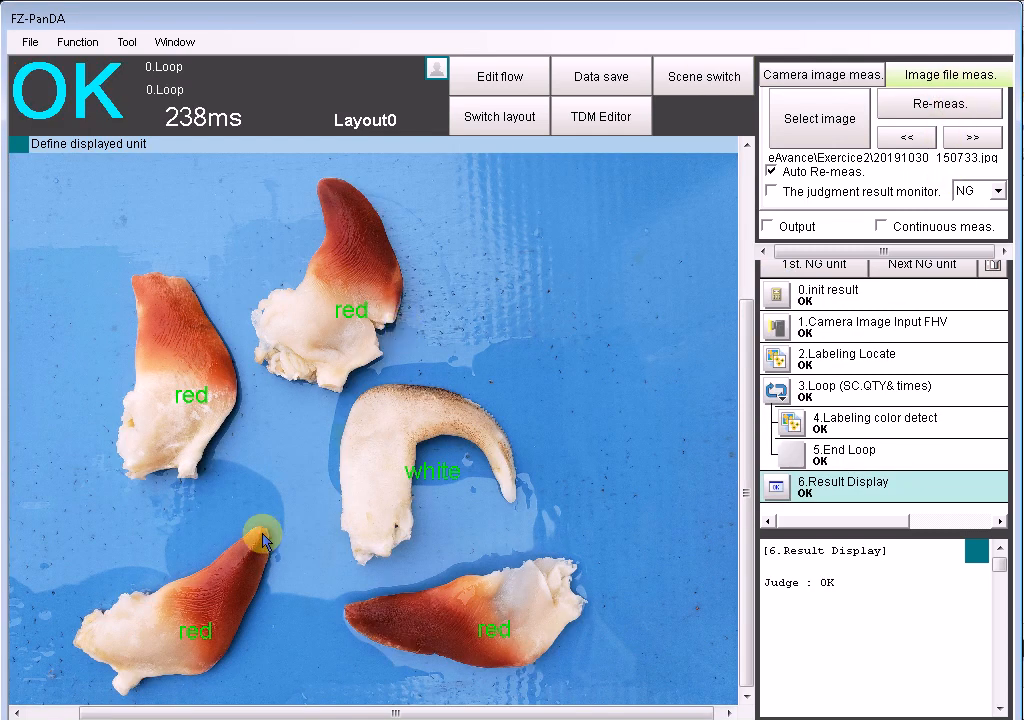
pyautogui.click(976, 138)
pyautogui.click(976, 138)
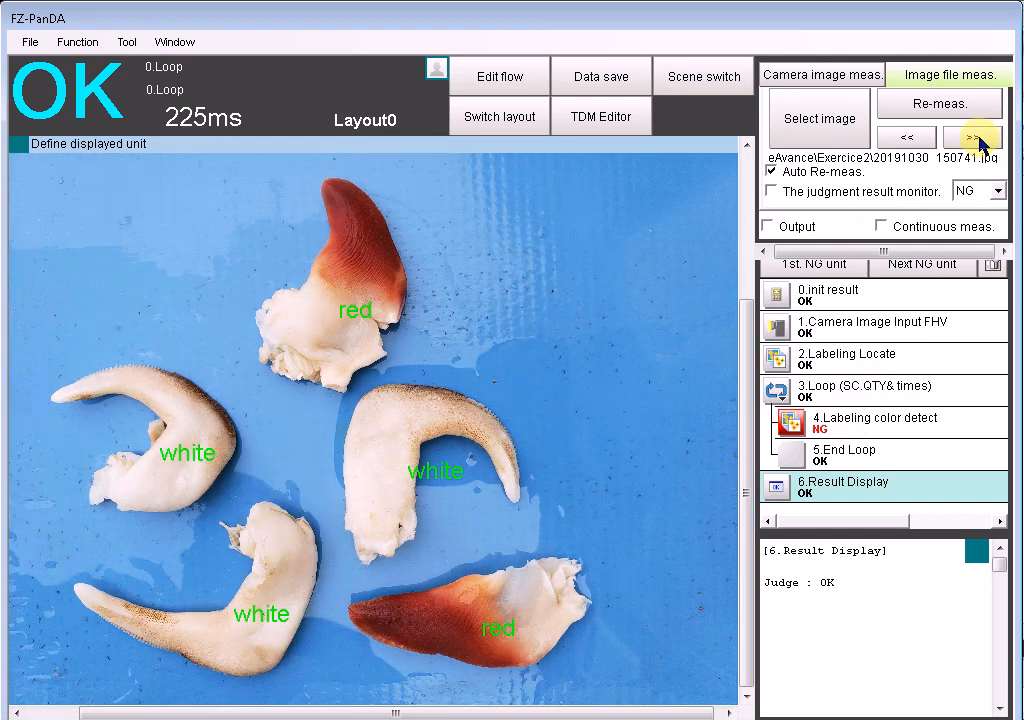
pyautogui.click(976, 138)
pyautogui.click(976, 138)
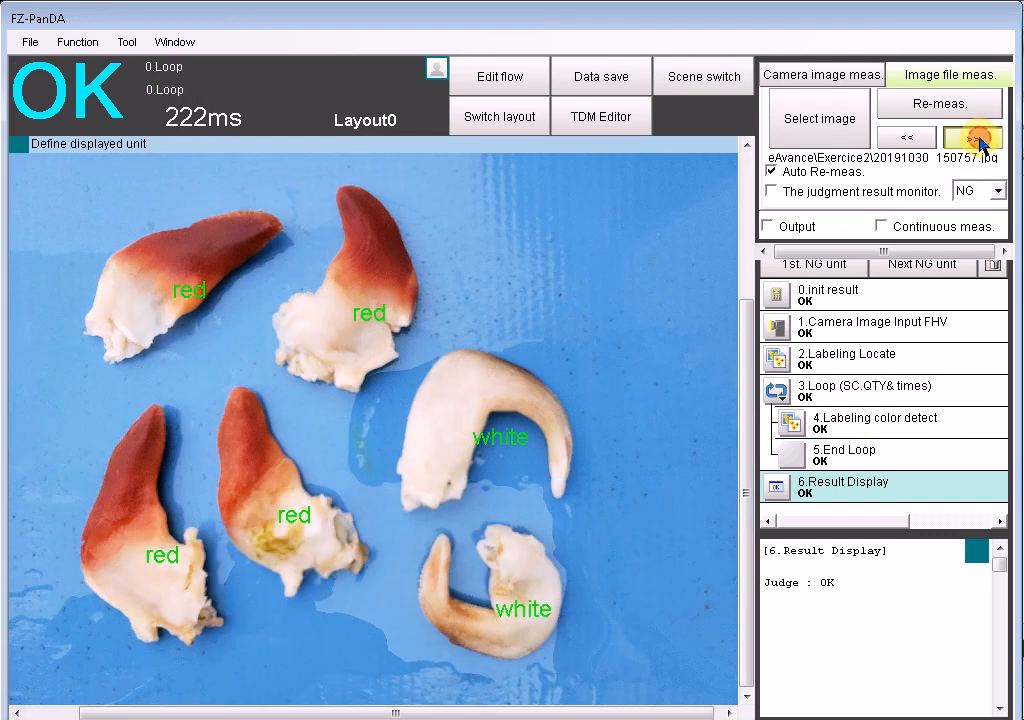
pyautogui.click(976, 138)
pyautogui.click(979, 142)
pyautogui.click(979, 142)
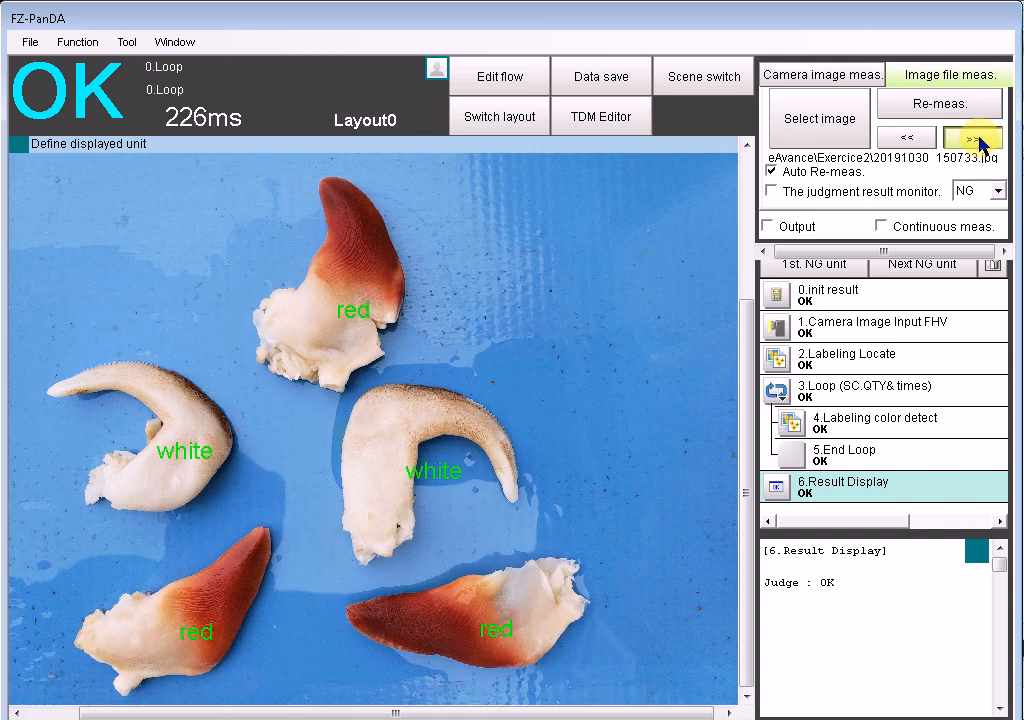